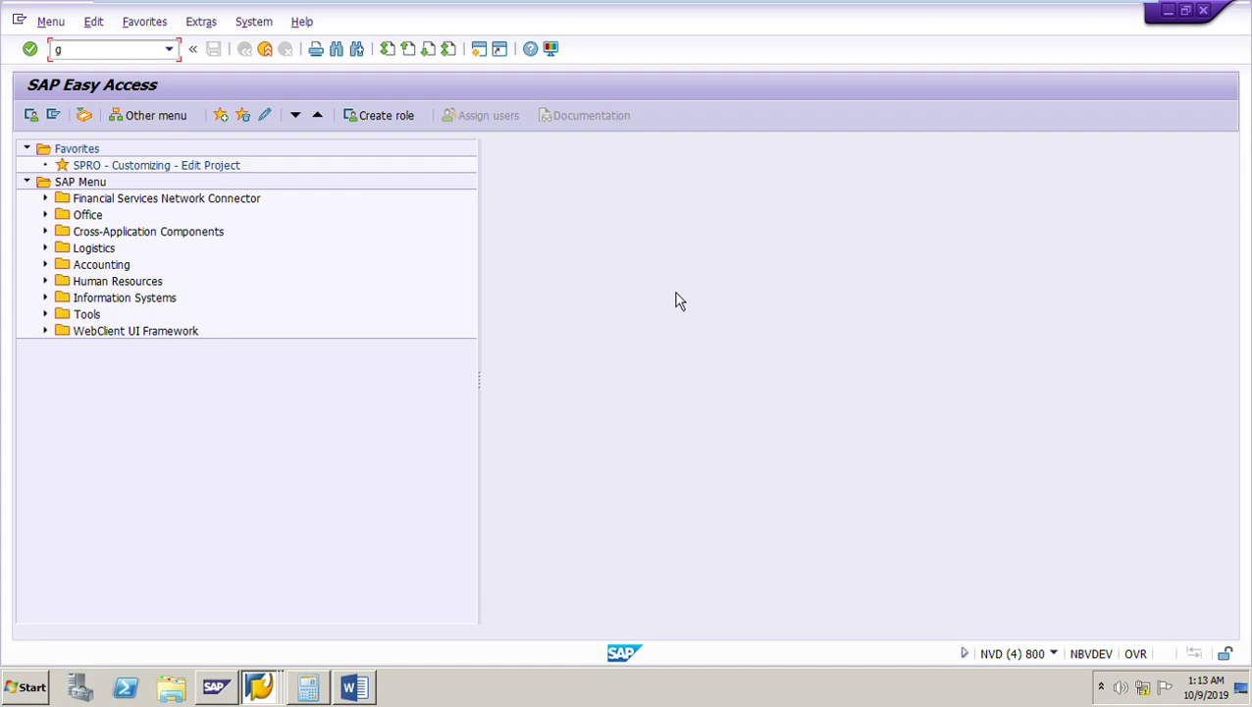
- Switch to the Word document and read the introduction on invoice verification for service entry sheets below its diagram
click(353, 686)
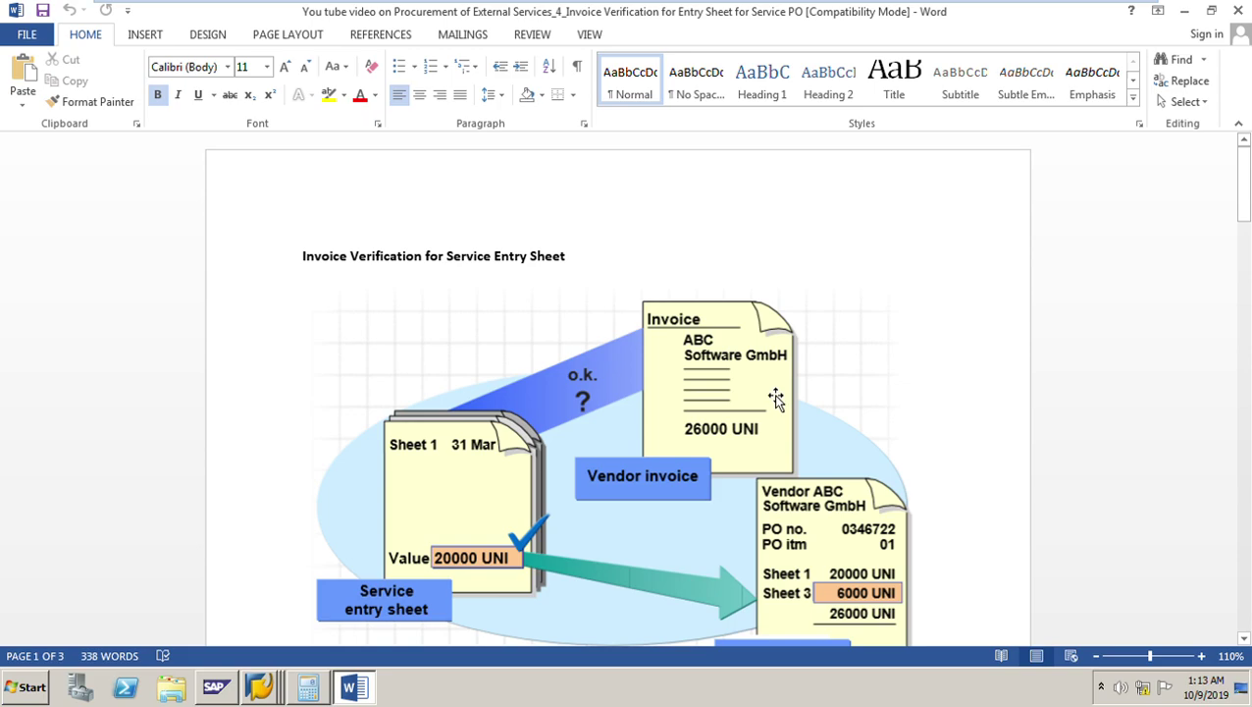
scroll(775, 403, down, 4)
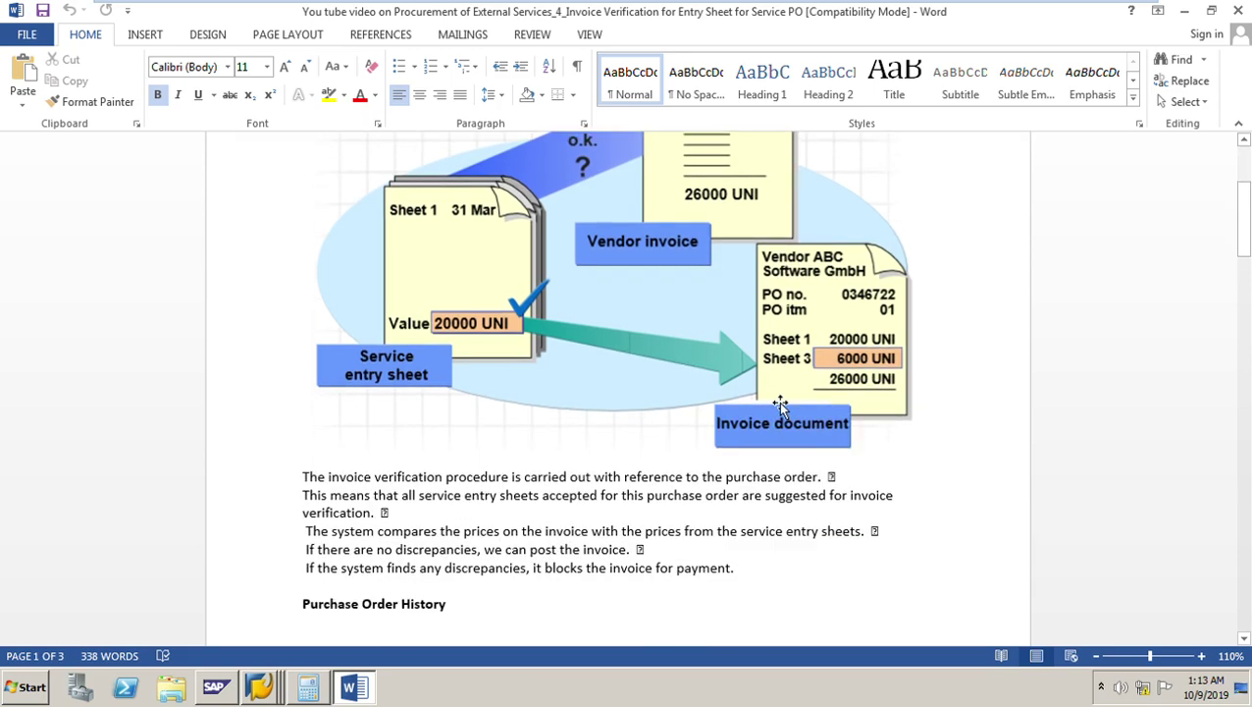
scroll(780, 405, down, 2)
drag(303, 383, 738, 479)
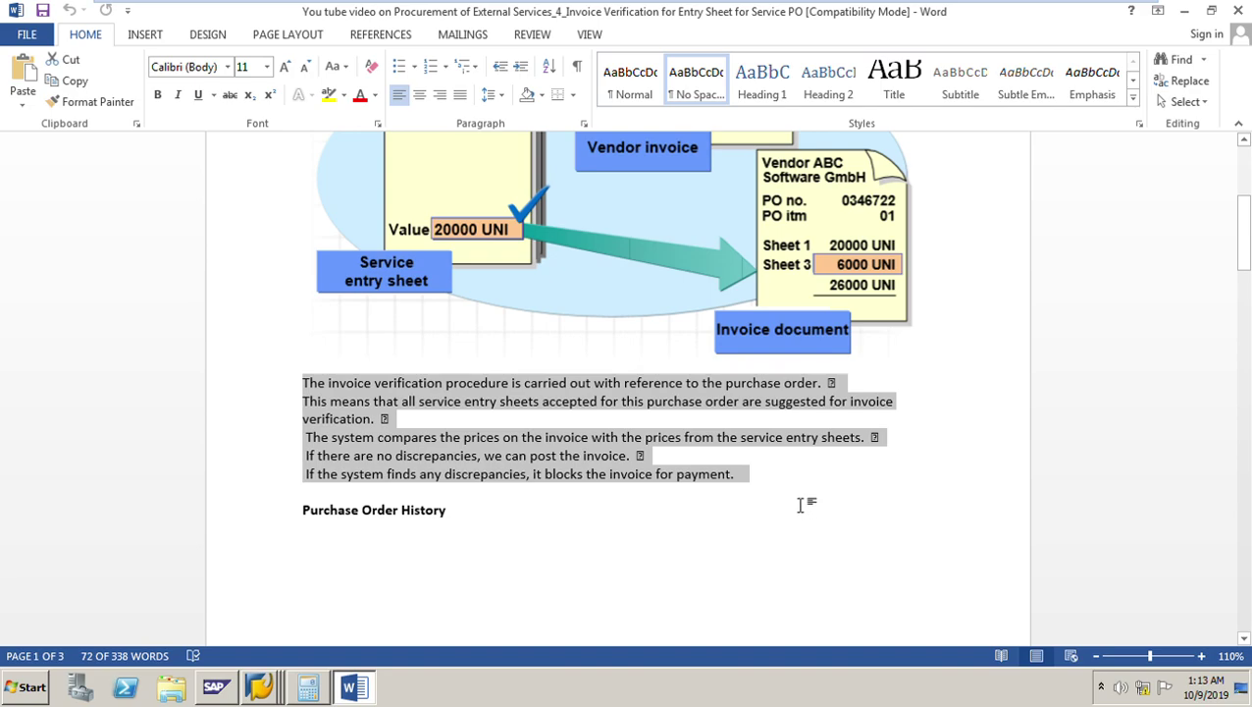
click(803, 500)
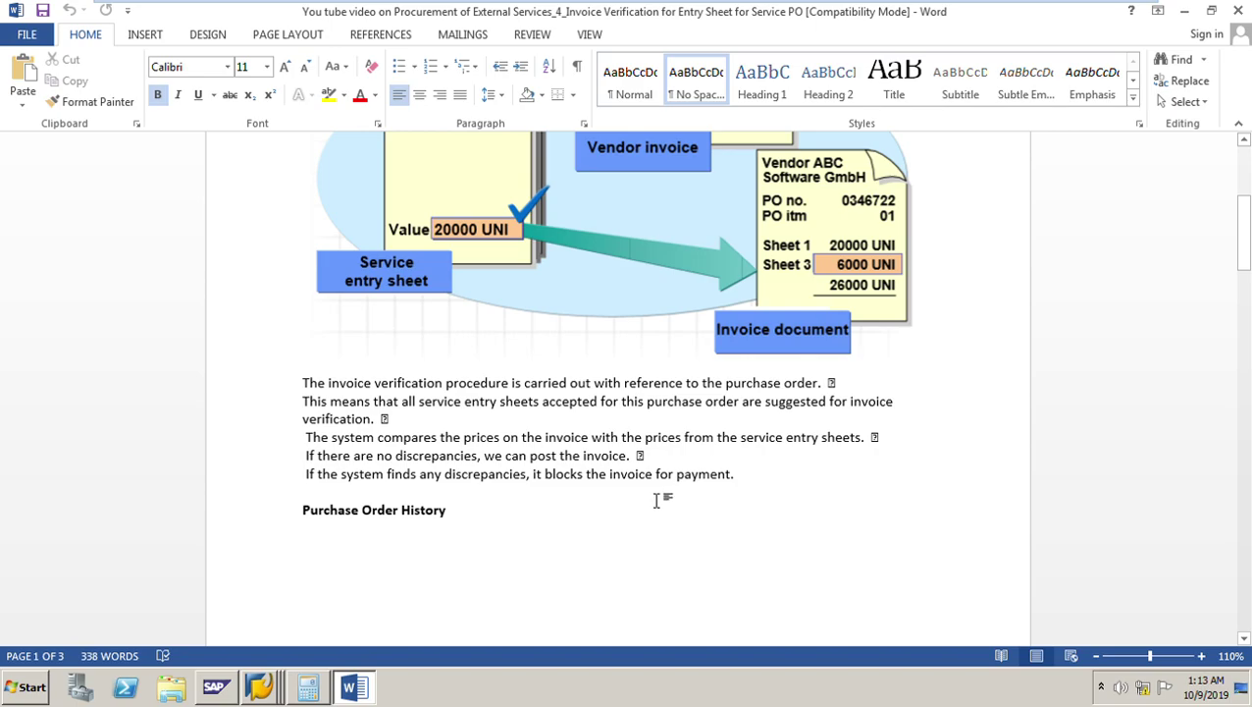
- Read the Purchase Order History section, covering its diagram and the list of follow-on activities for a PO item
scroll(662, 505, down, 10)
scroll(663, 509, down, 7)
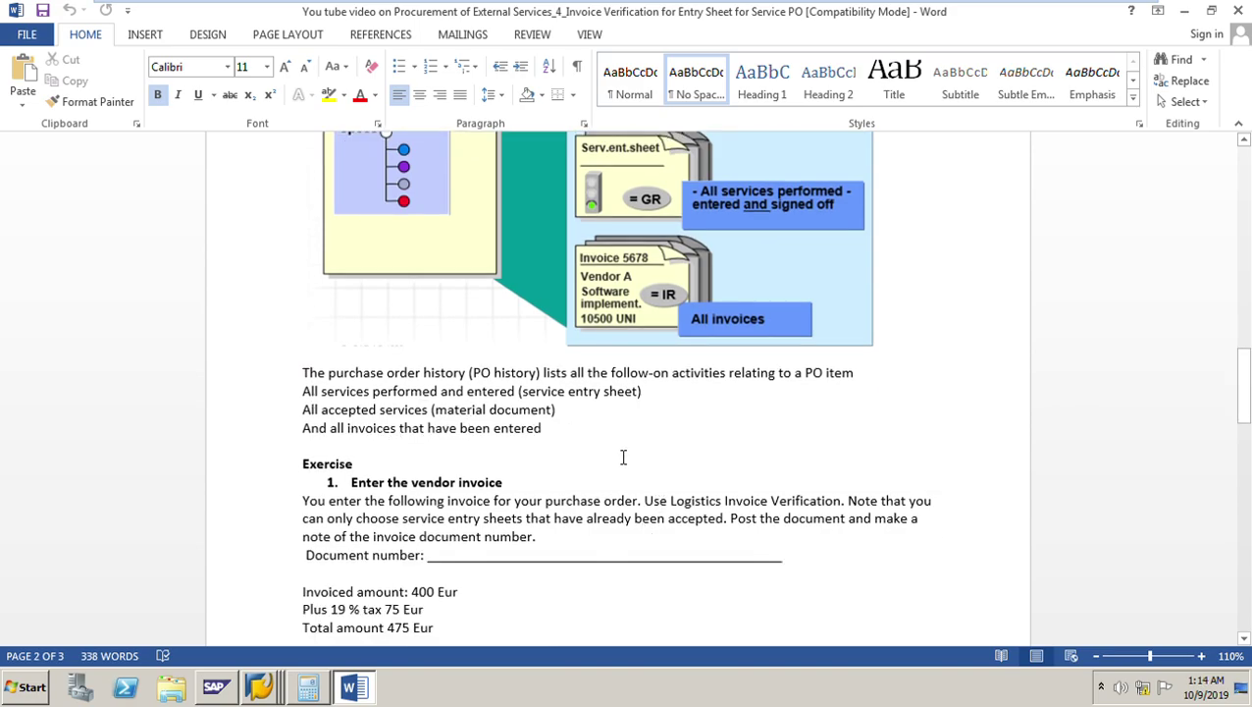
scroll(620, 456, up, 1)
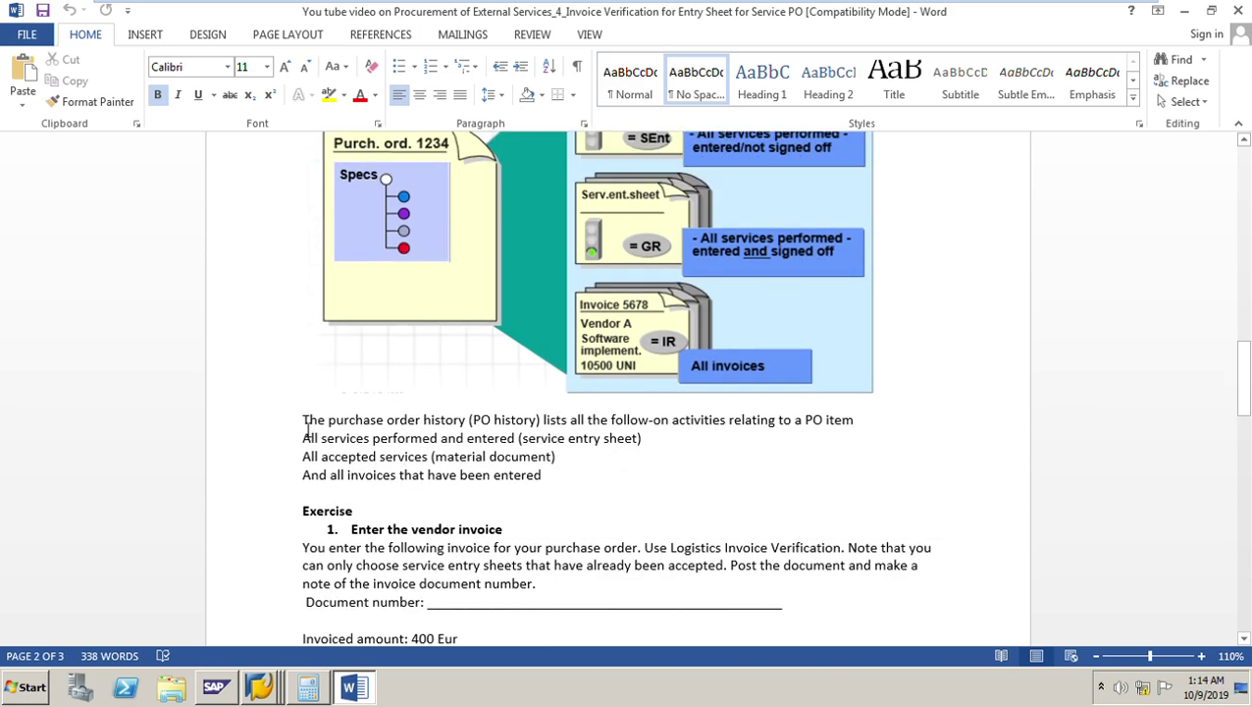
drag(305, 429, 456, 439)
click(380, 456)
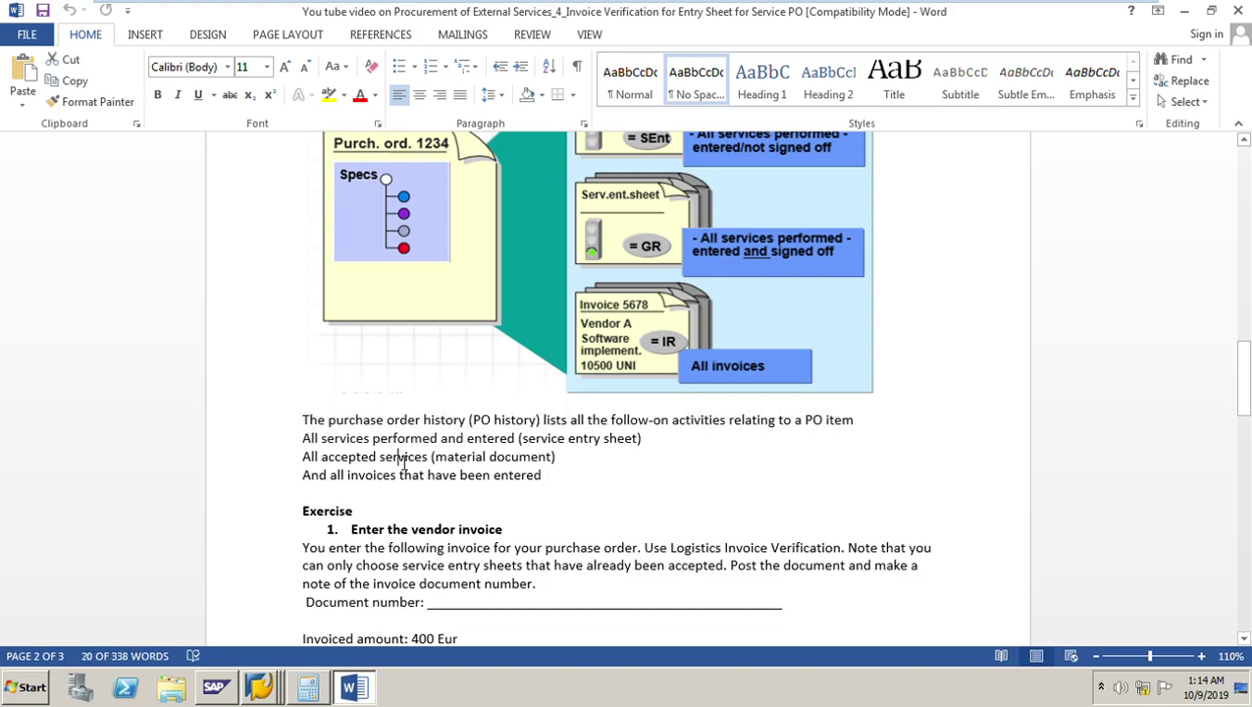
drag(303, 438, 570, 476)
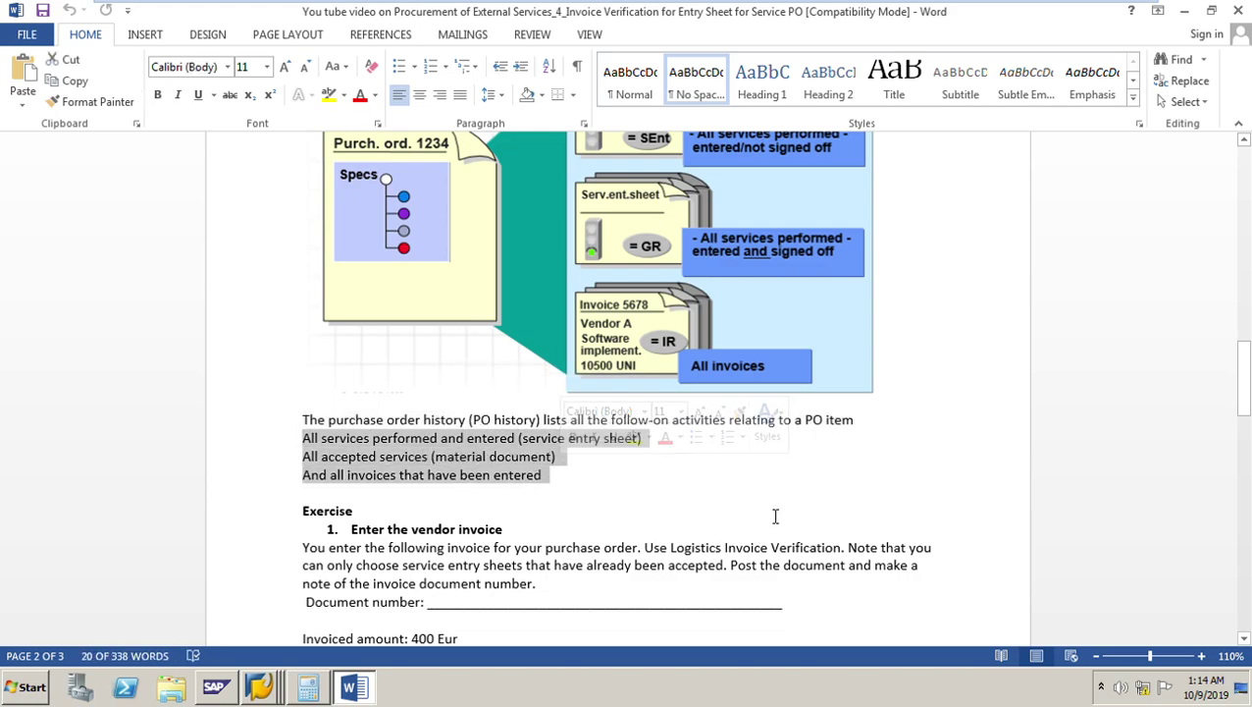
click(879, 490)
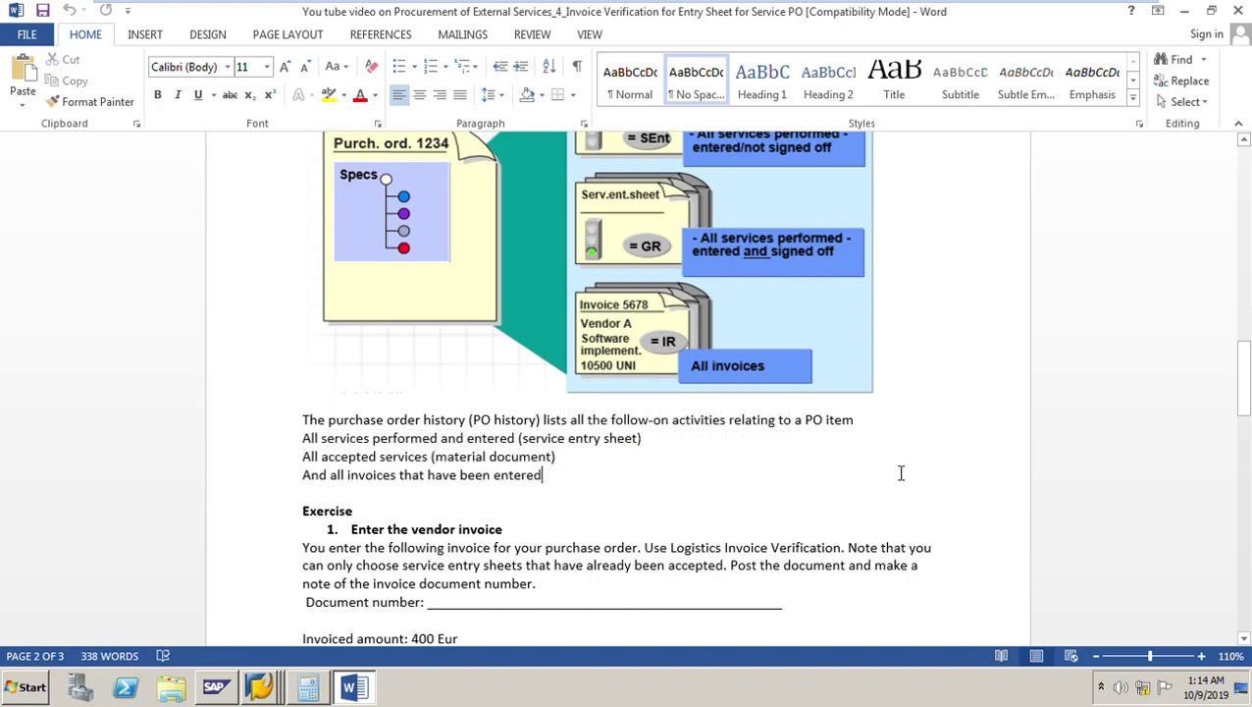
scroll(900, 472, up, 3)
- In the exercise table, change the final digit of the PO number to 2 in the Reference no and Purchase order no rows
scroll(900, 471, down, 7)
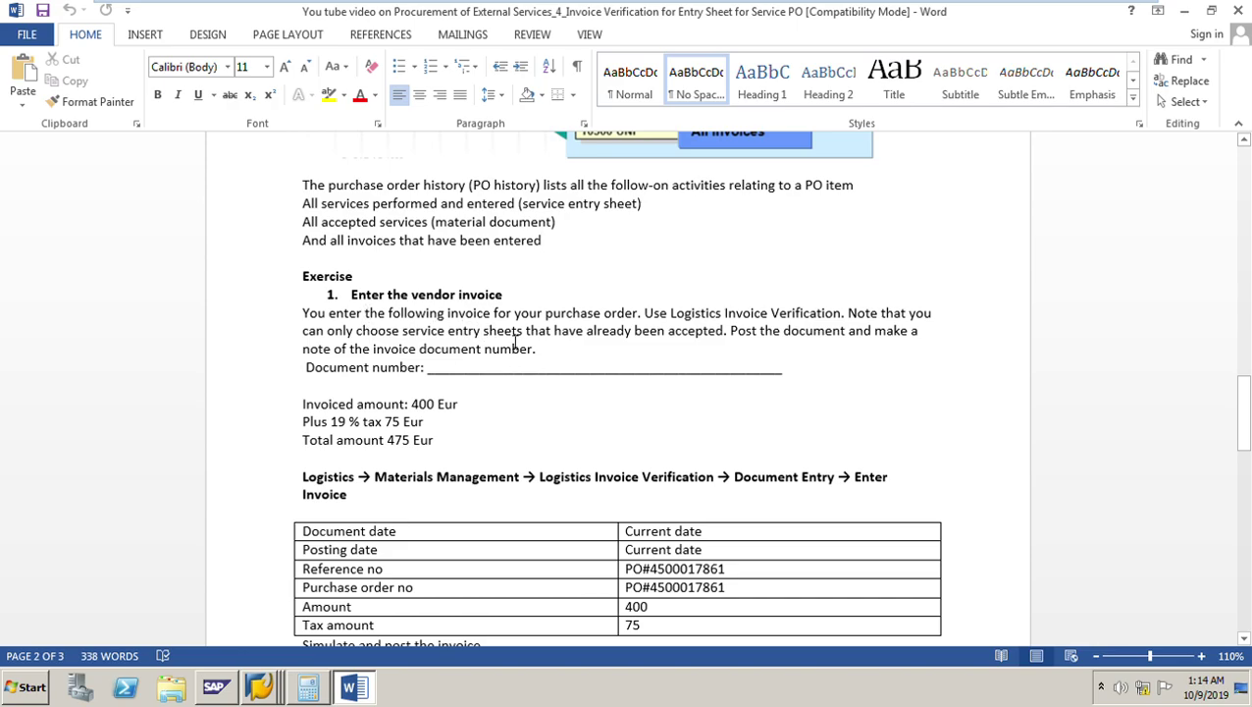
scroll(580, 437, down, 3)
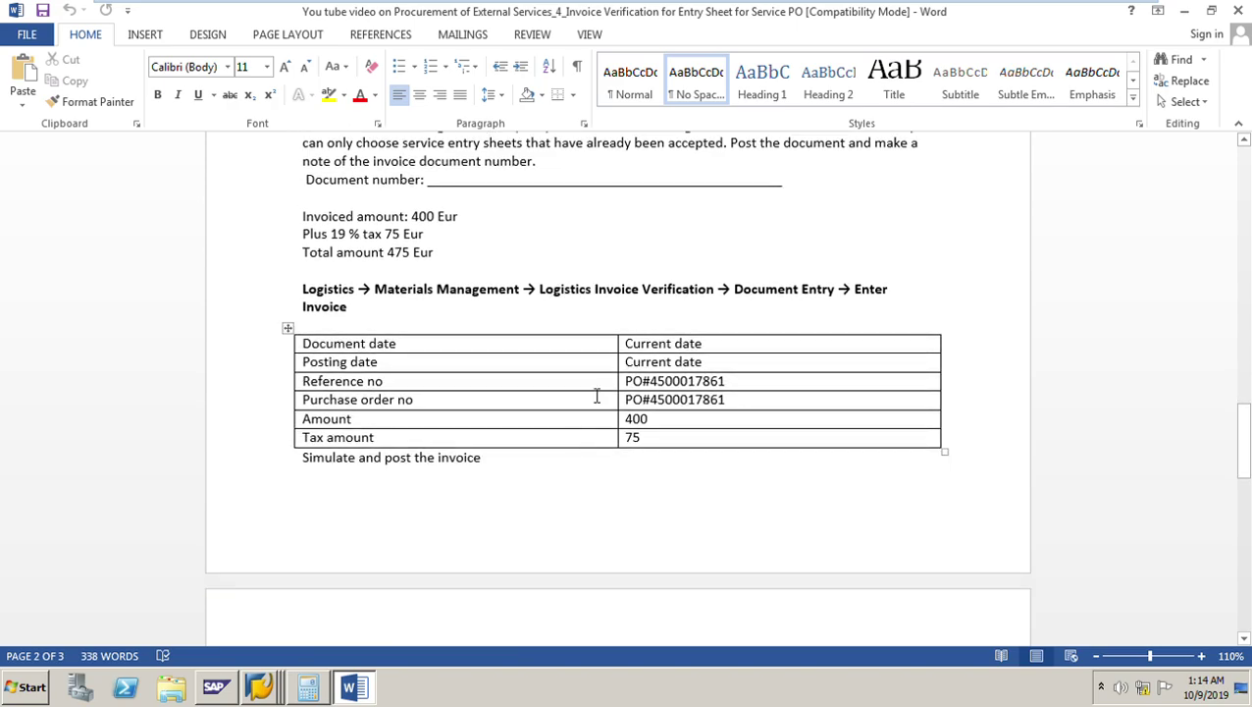
click(757, 390)
key(BackSpace)
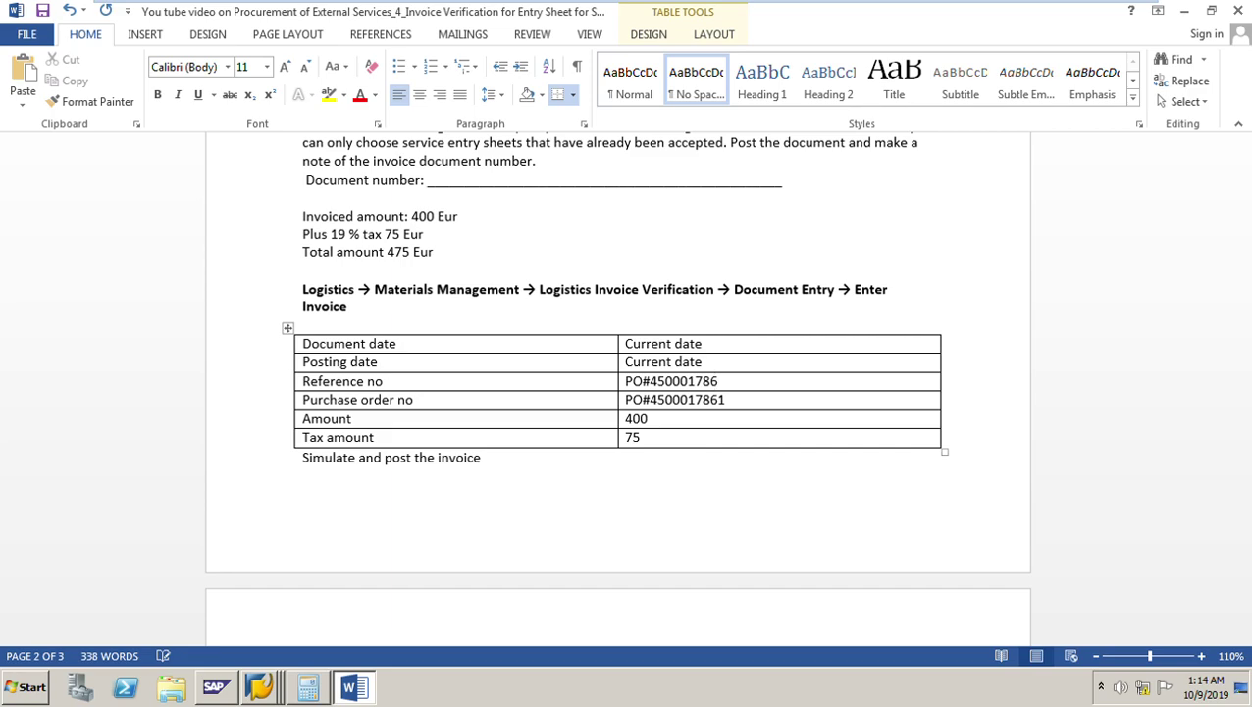
text(2)
click(750, 406)
key(BackSpace)
text(2)
click(663, 422)
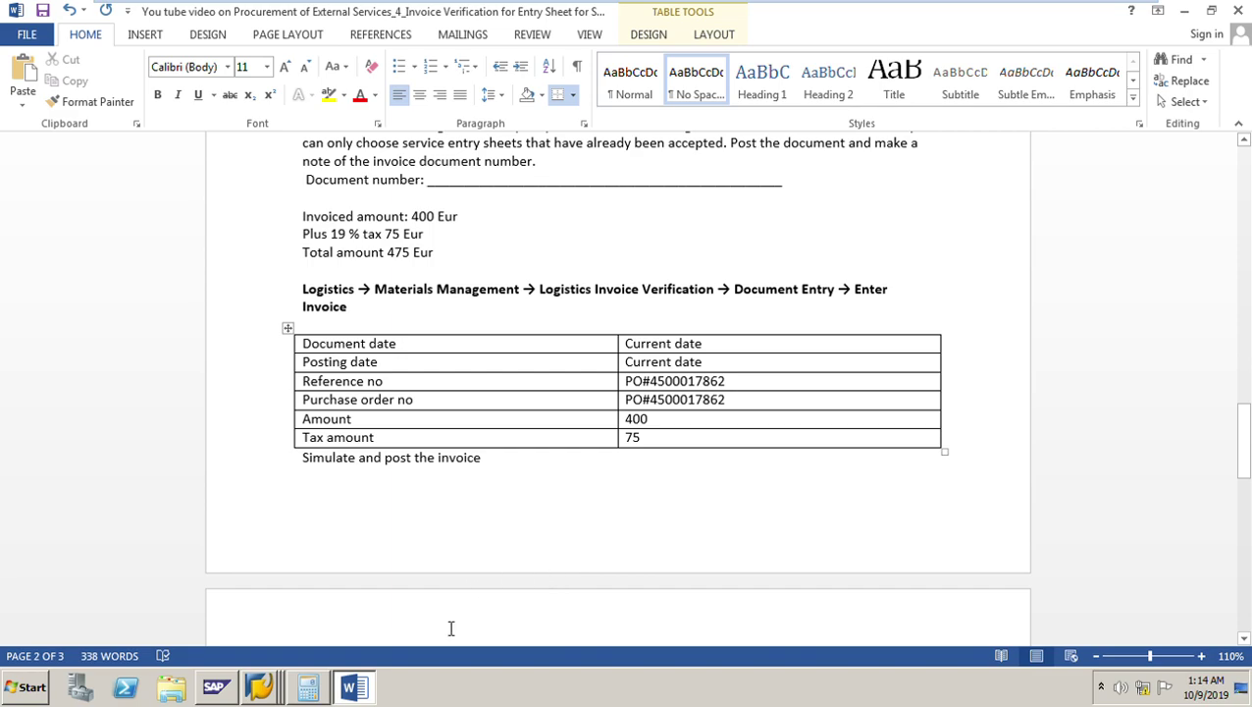
- Switch to the standard PO session in SAP, examine the service entry sheet listed in its history, and return to the order
click(277, 695)
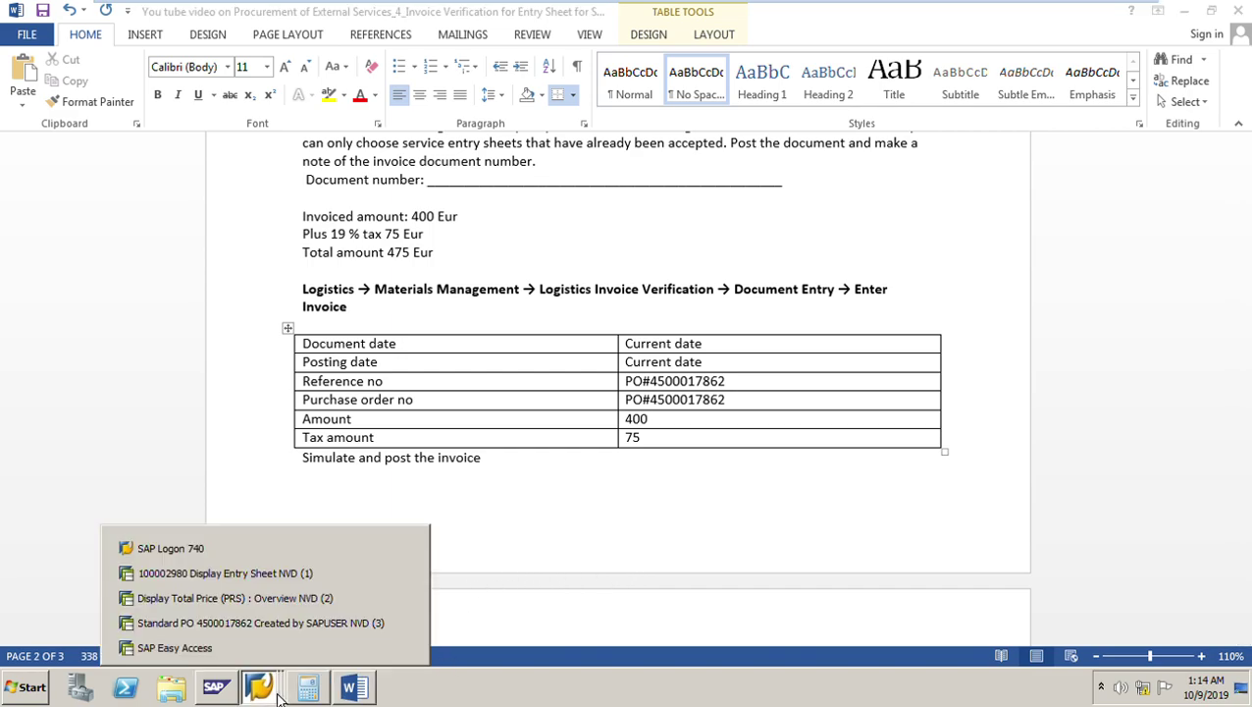
click(265, 633)
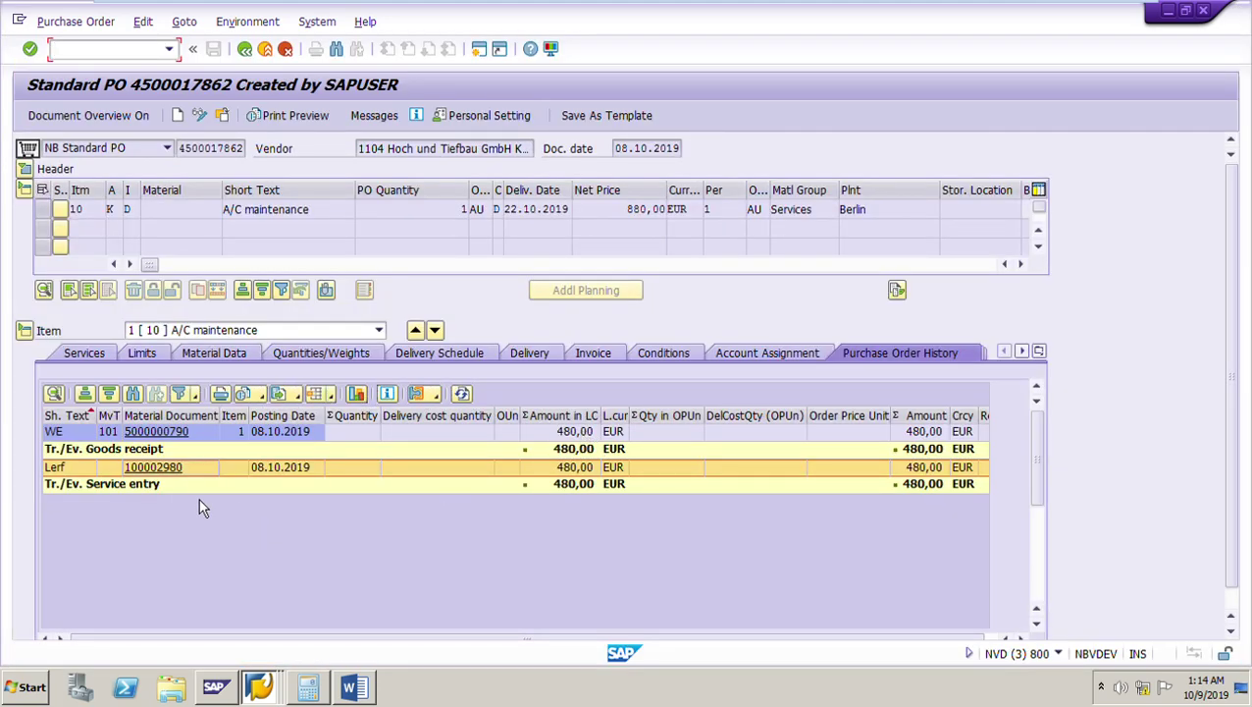
click(157, 469)
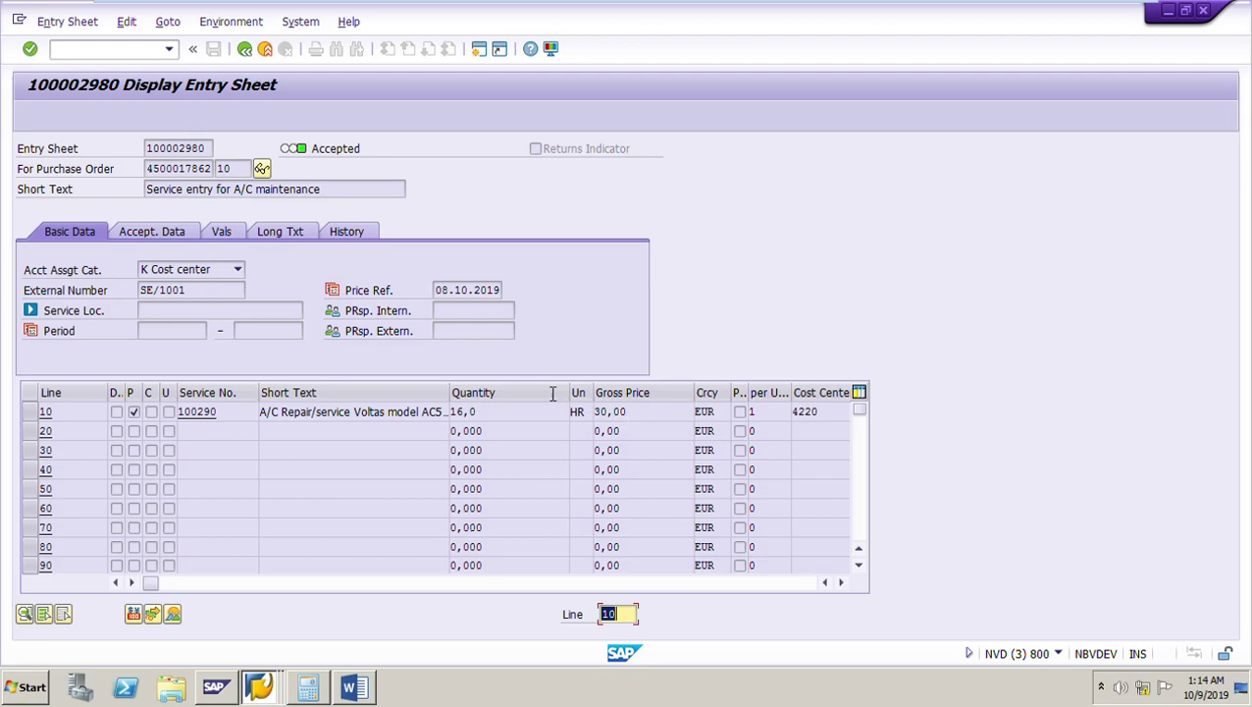
click(246, 50)
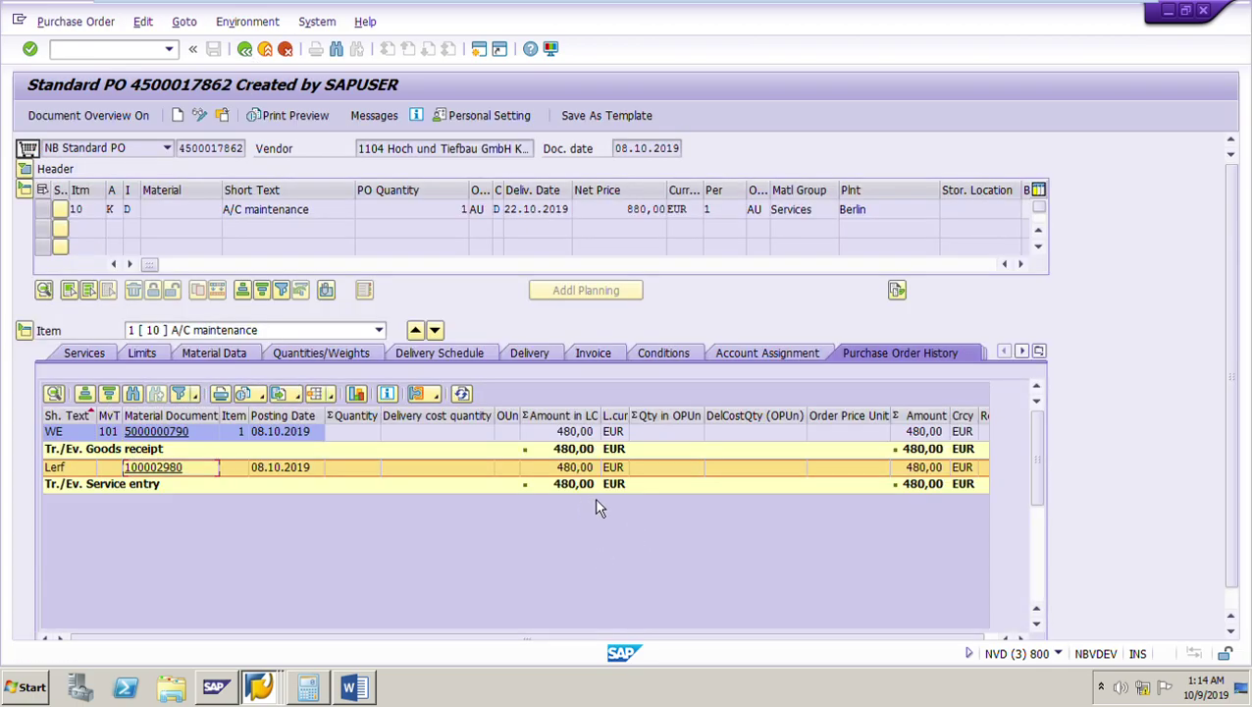
- Switch back to the Word document and set the exercise table's Amount to "480 Eur" and Tax amount to "19% Tax"
key(alt+Tab)
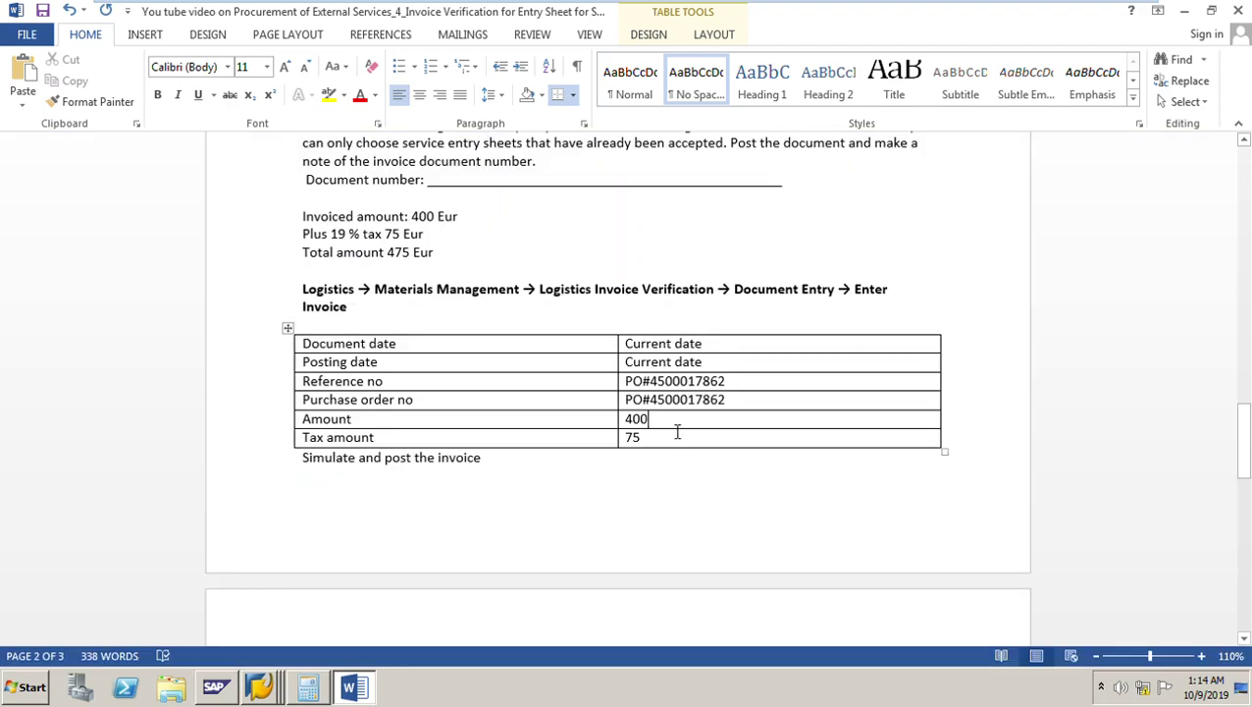
key(BackSpace)
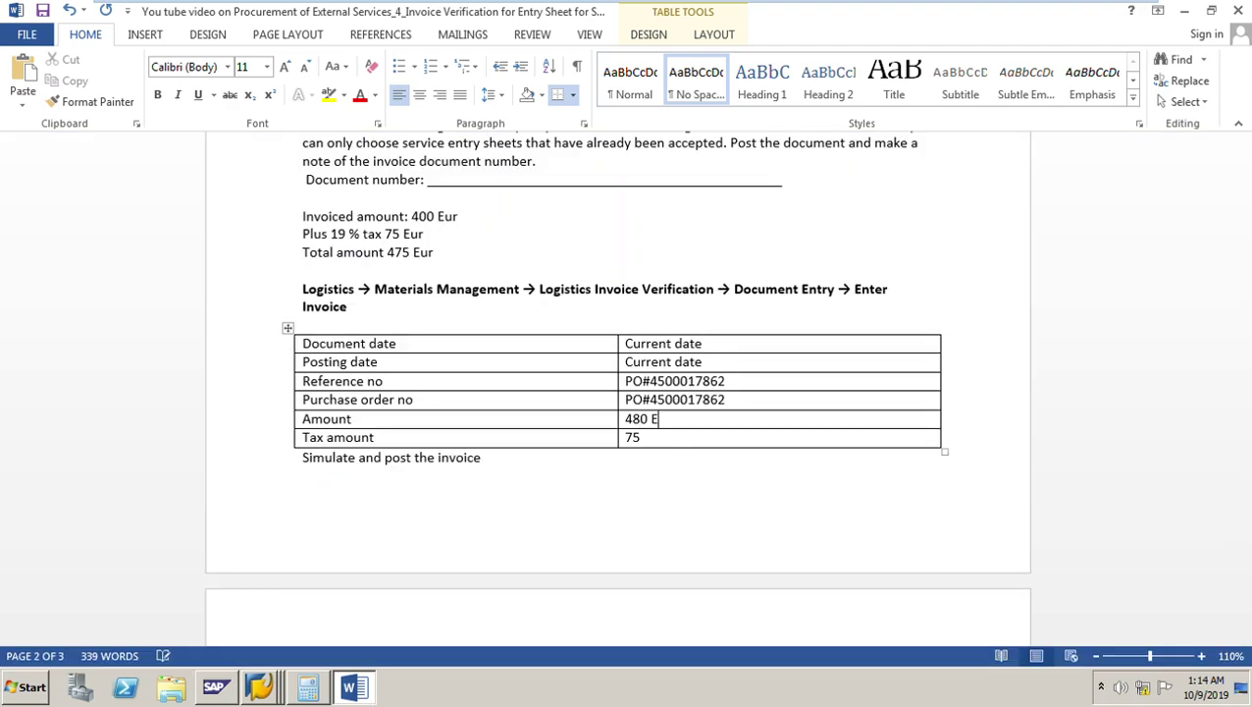
click(651, 440)
key(BackSpace)
key(BackSpace)
text(19% T)
scroll(579, 544, down, 3)
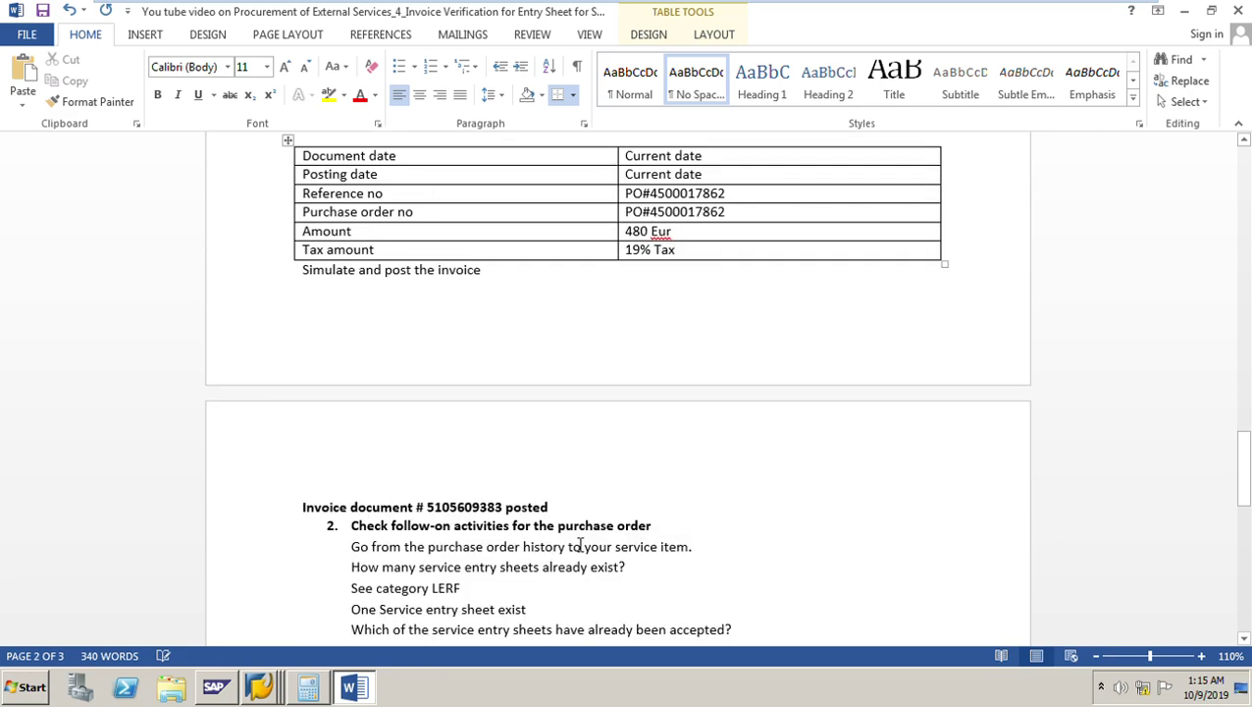
scroll(580, 535, up, 4)
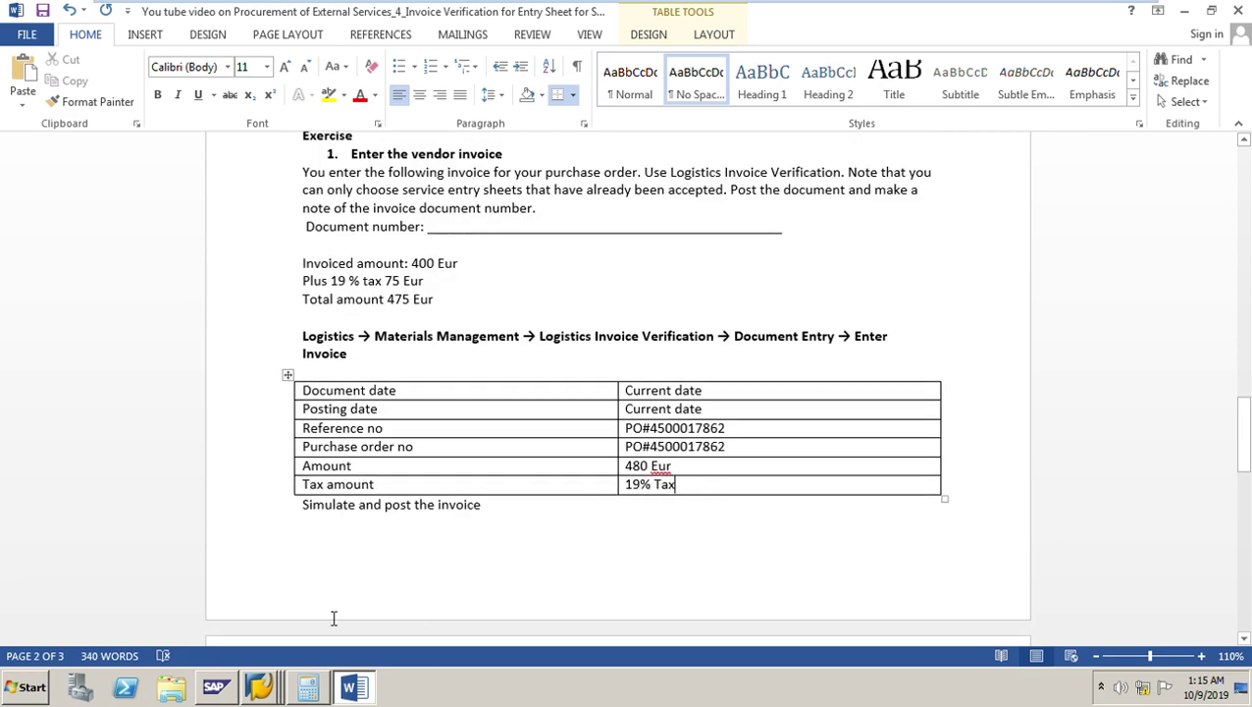
- Switch to the standard PO session in SAP, make the order editable and set the A/C maintenance item's invoice tax code to VA
click(259, 687)
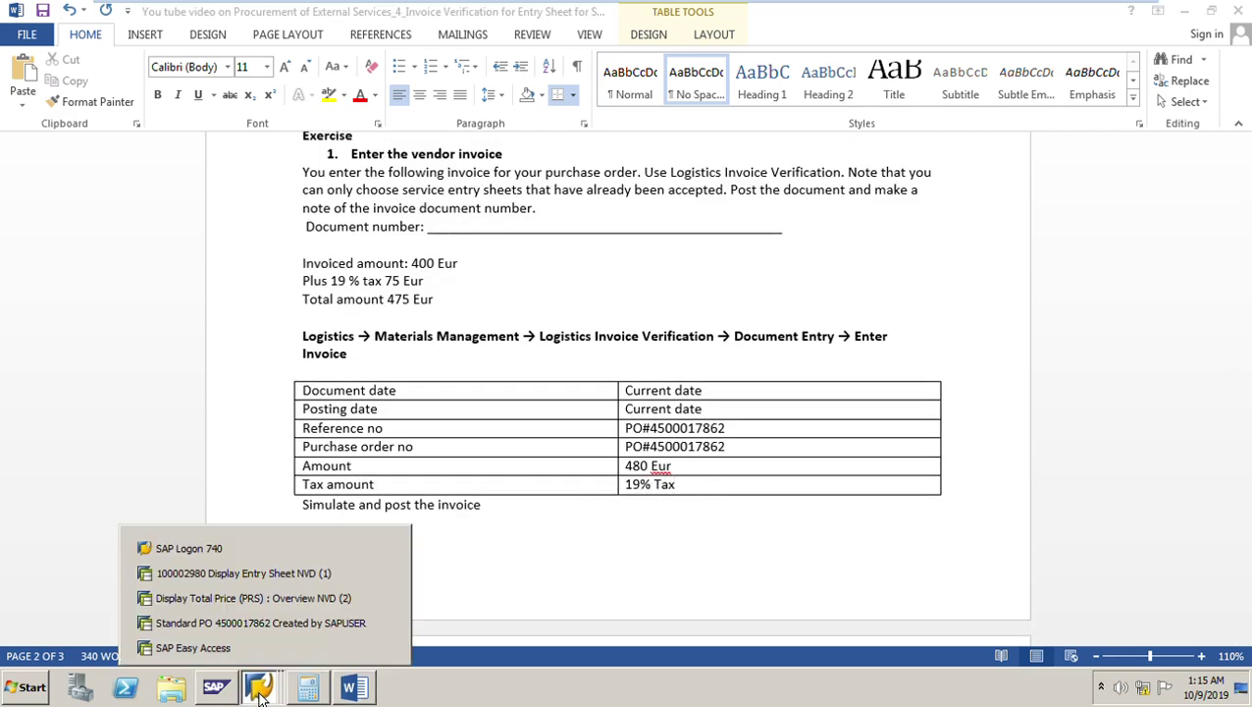
click(266, 628)
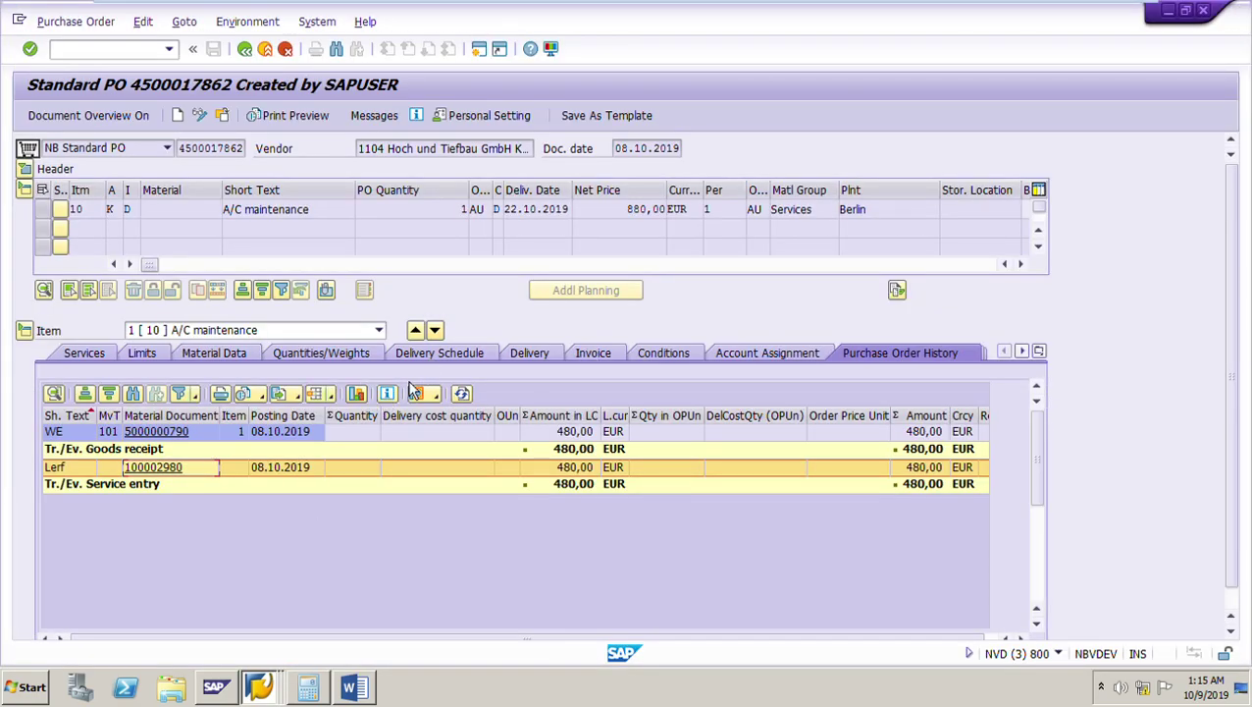
click(593, 354)
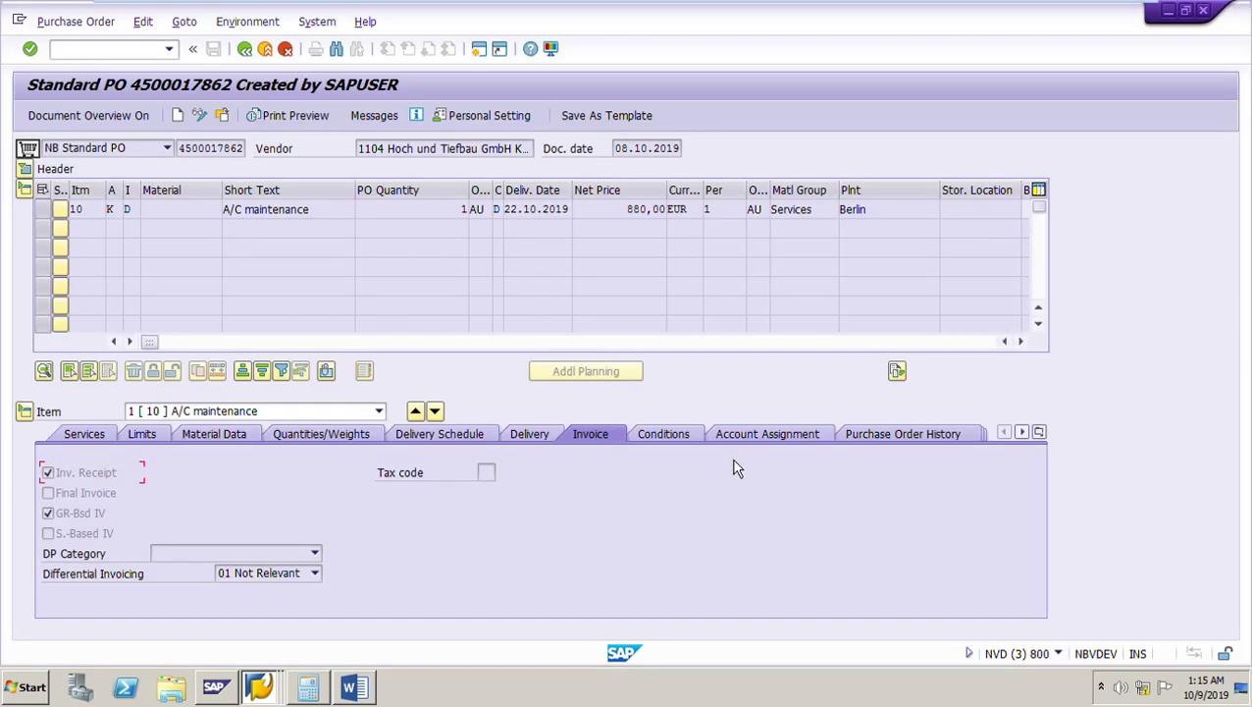
click(488, 473)
click(223, 120)
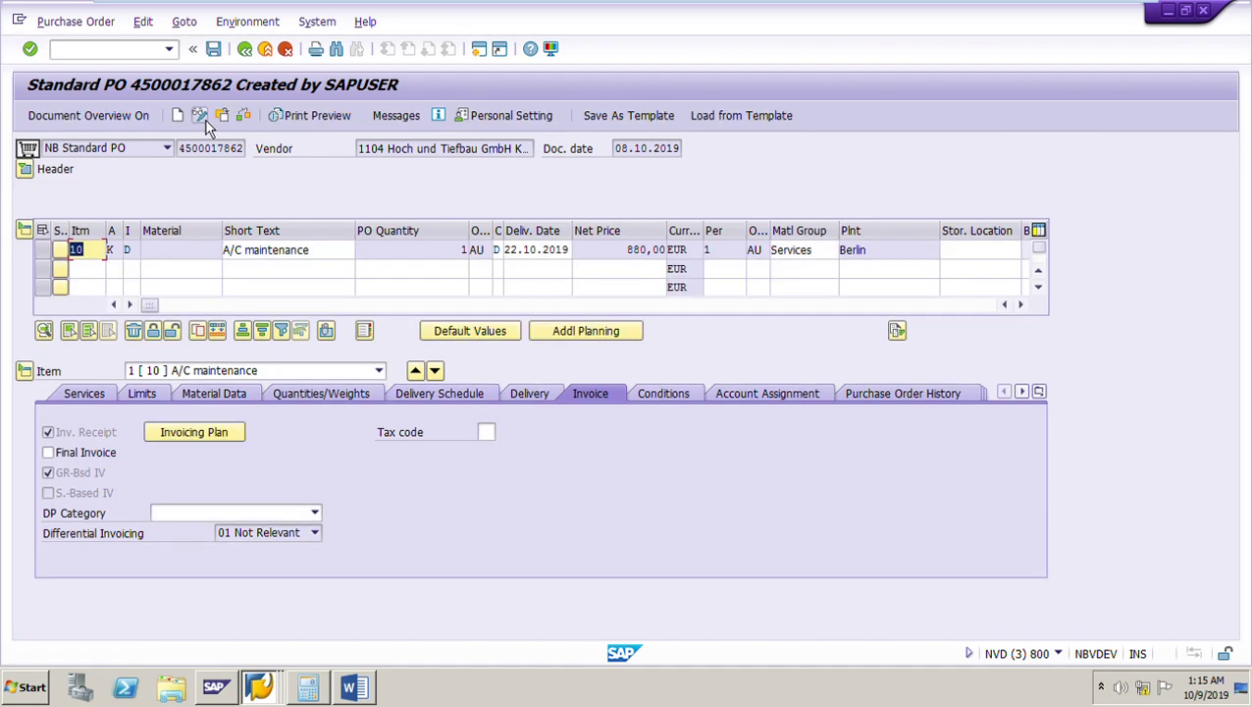
click(486, 431)
click(501, 431)
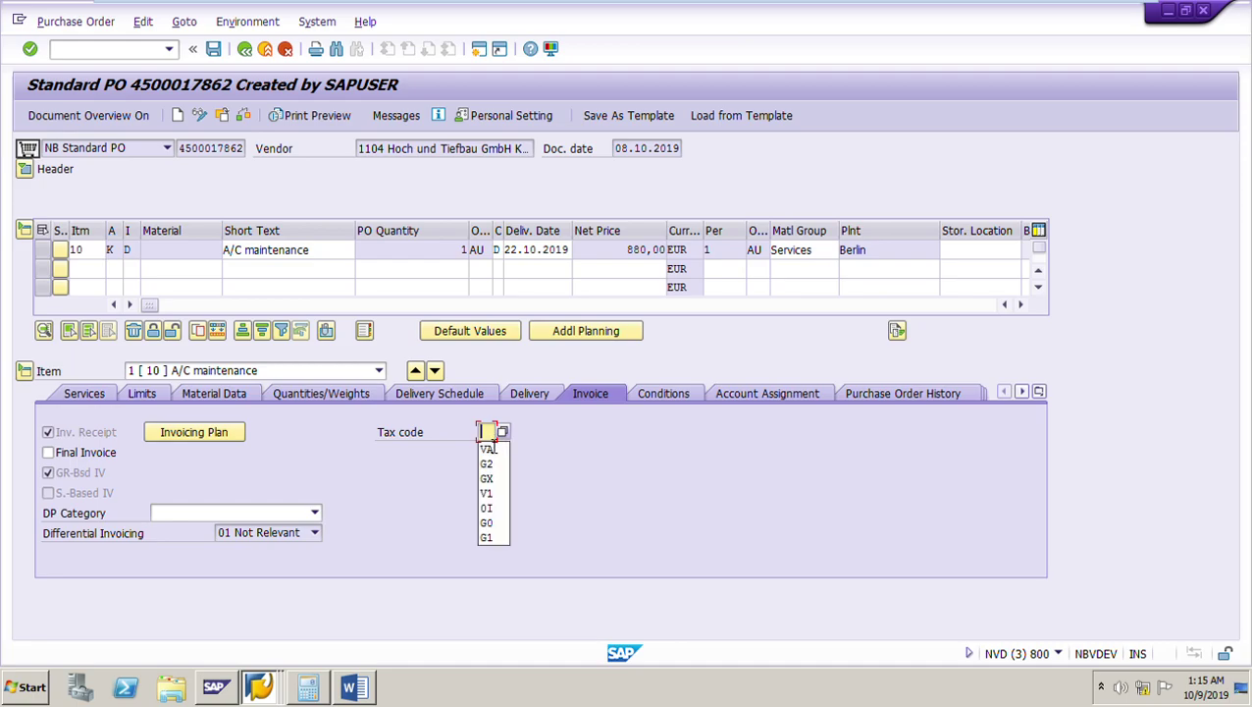
click(493, 451)
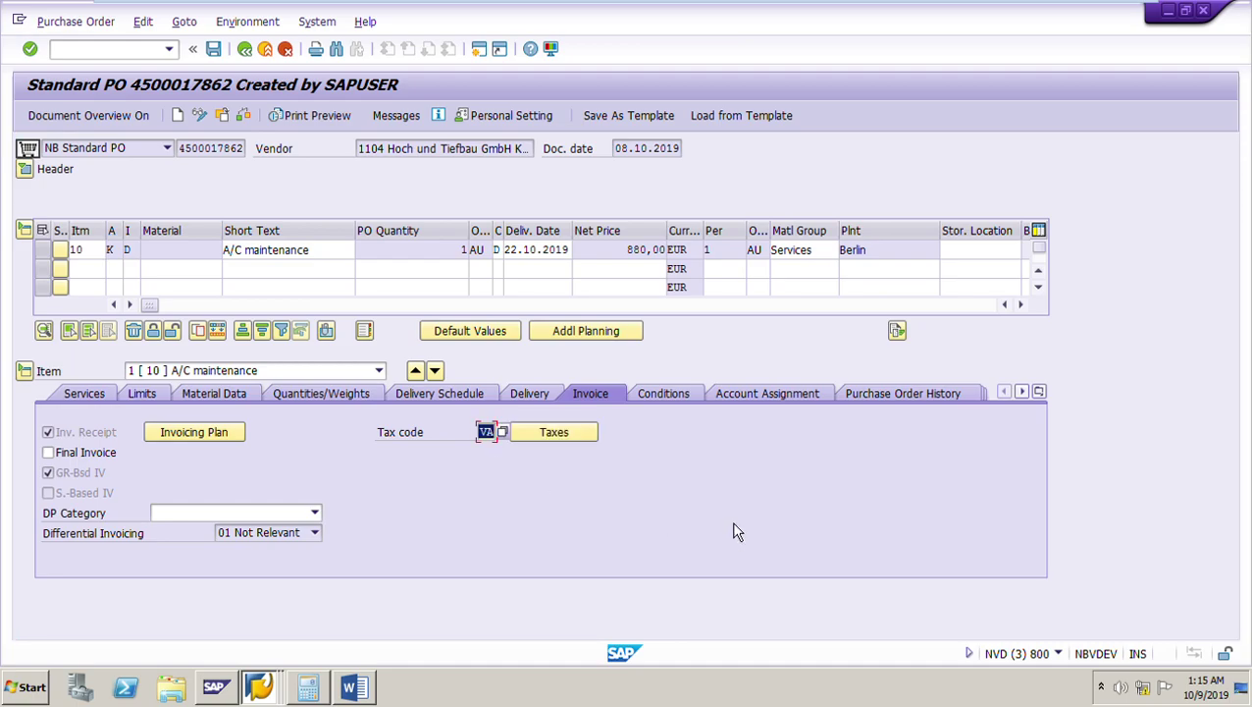
- Check the tax calculation for the A/C maintenance item, return to the purchase order and save it
click(569, 436)
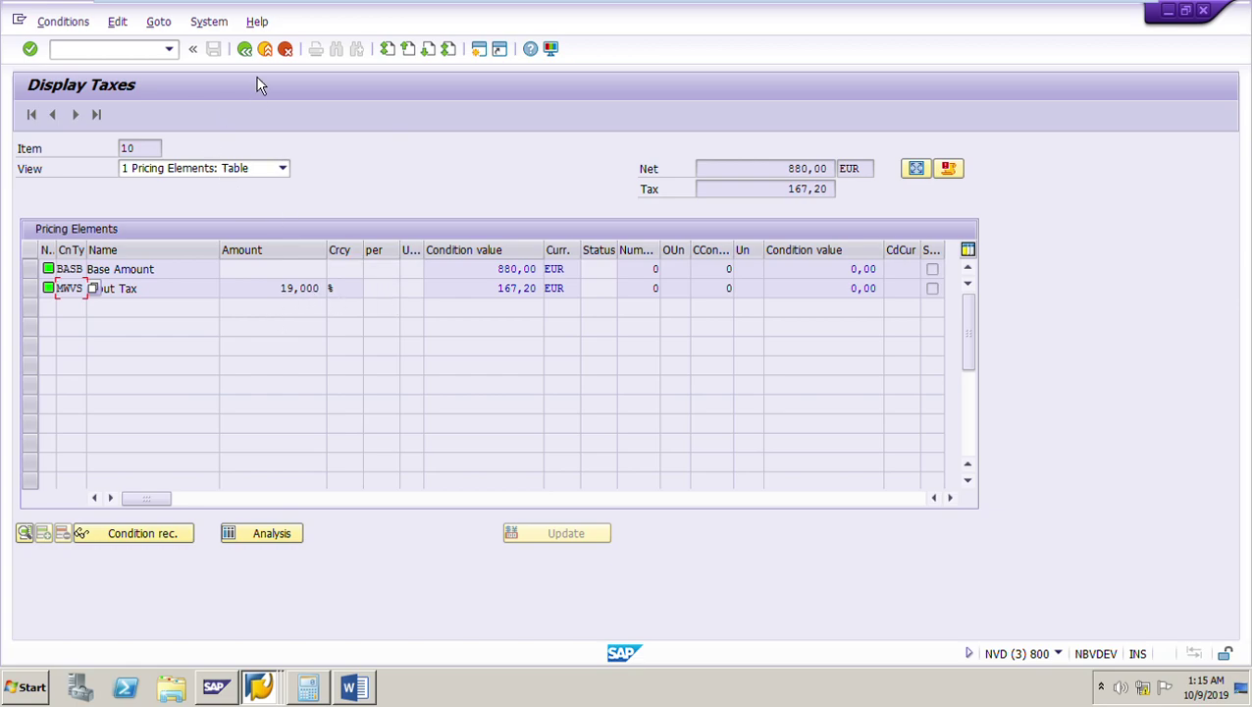
click(246, 49)
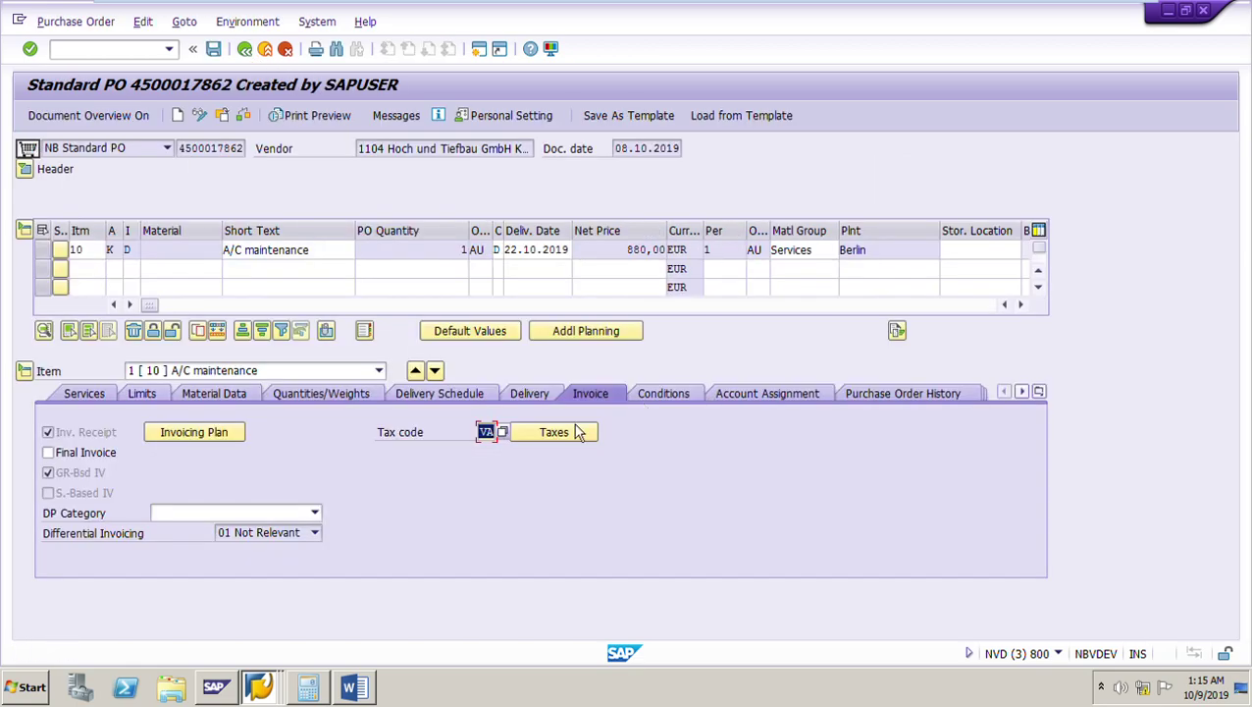
click(221, 52)
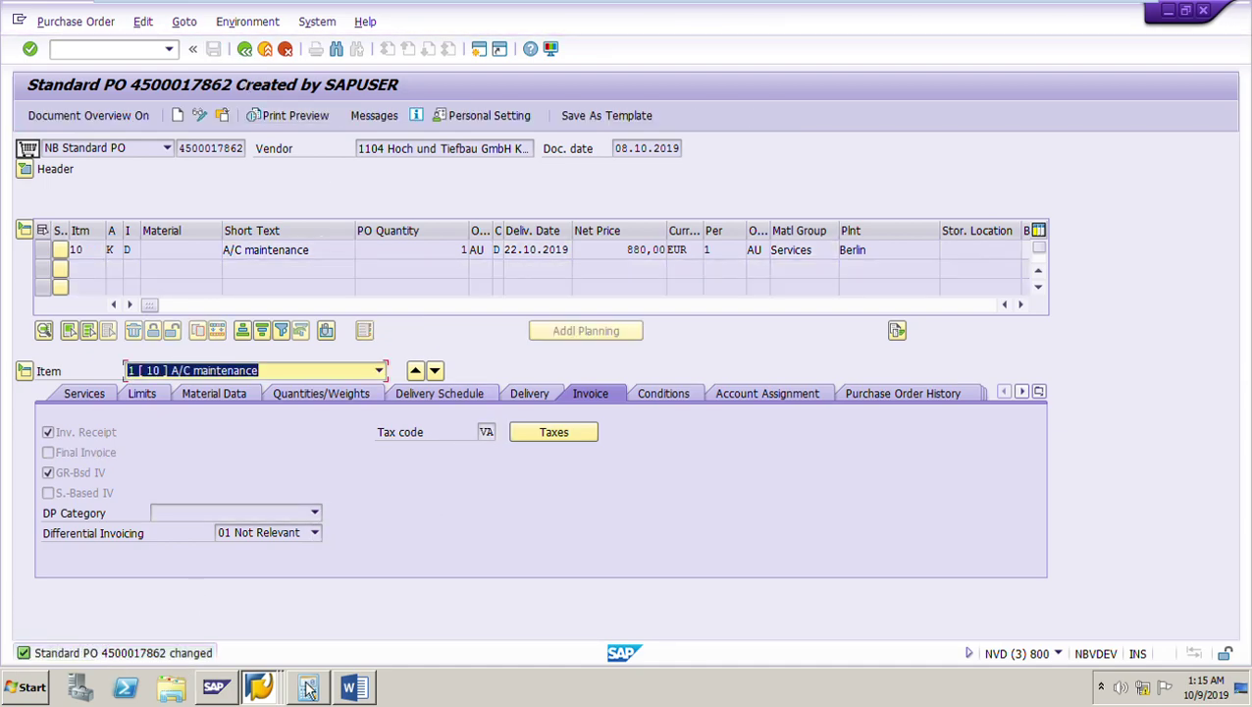
- Switch to the SAP Easy Access session and start transaction MIRO for entering an incoming invoice
click(269, 701)
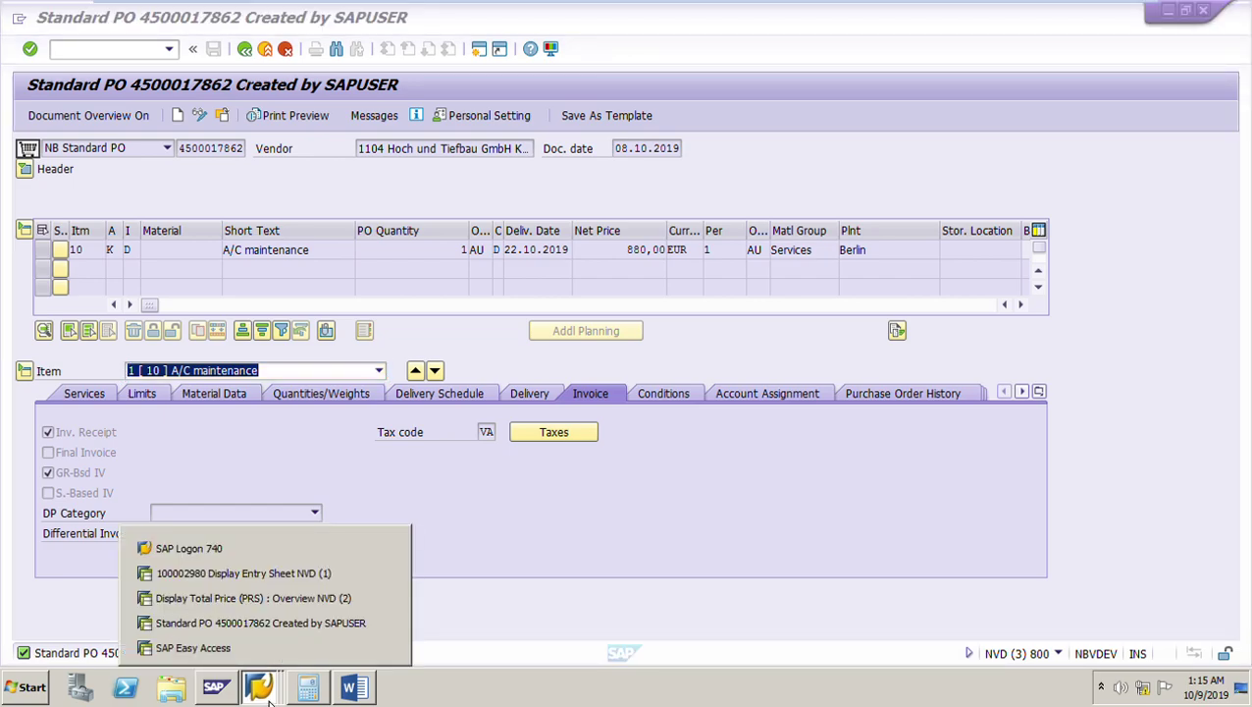
click(192, 648)
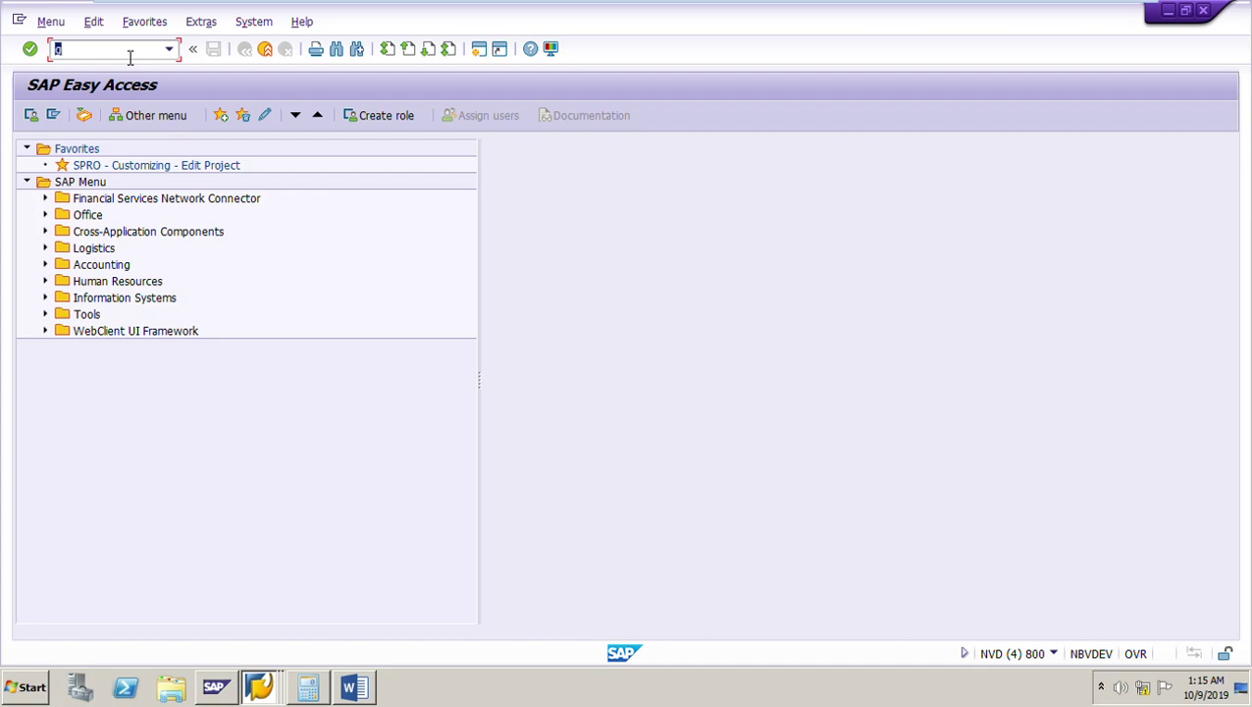
text(MIRO)
key(Return)
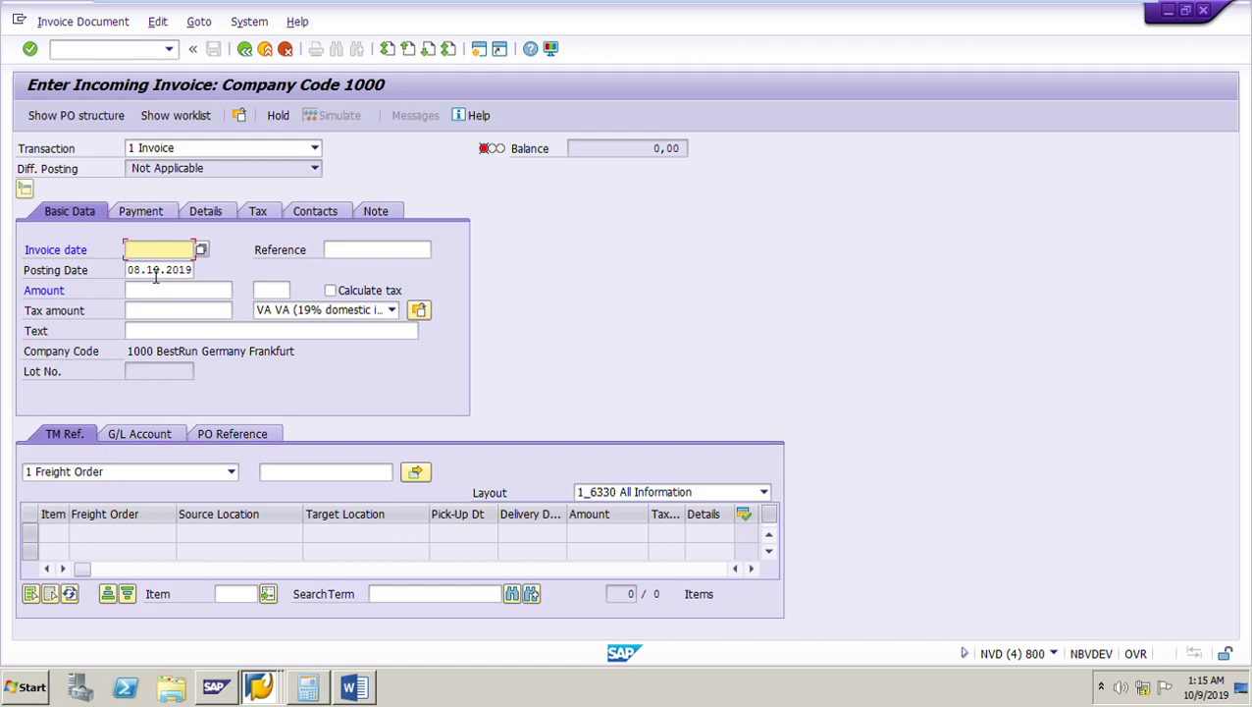
- Copy the posting date 08.10.2019 into the invoice date of the incoming invoice
drag(136, 271, 193, 270)
key(ctrl+c)
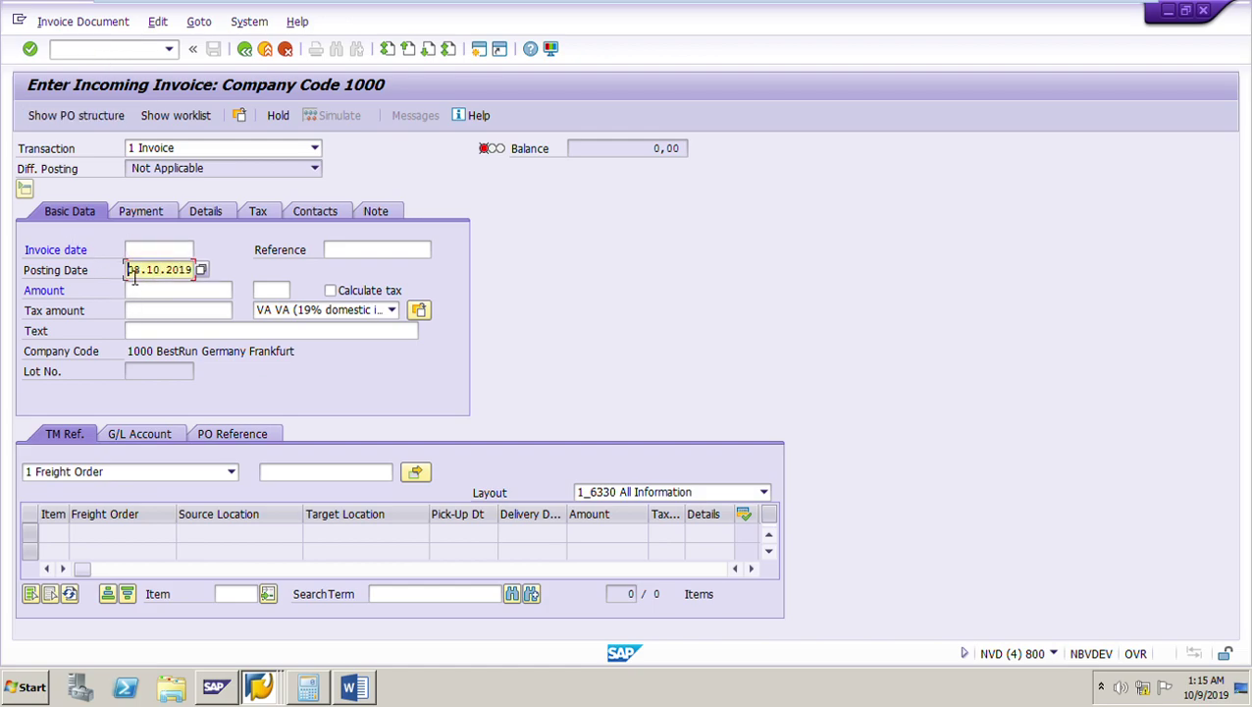
click(159, 251)
key(ctrl+v)
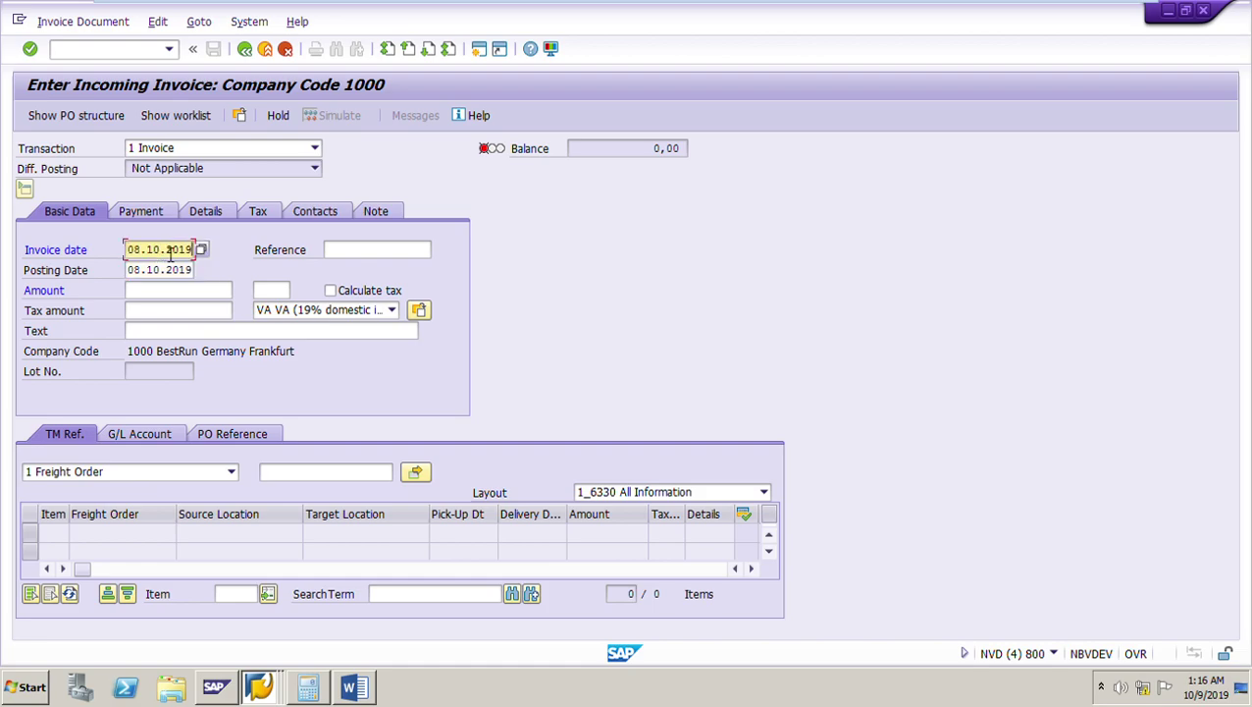
- Enter the purchase order number as the reference of the incoming invoice
click(367, 255)
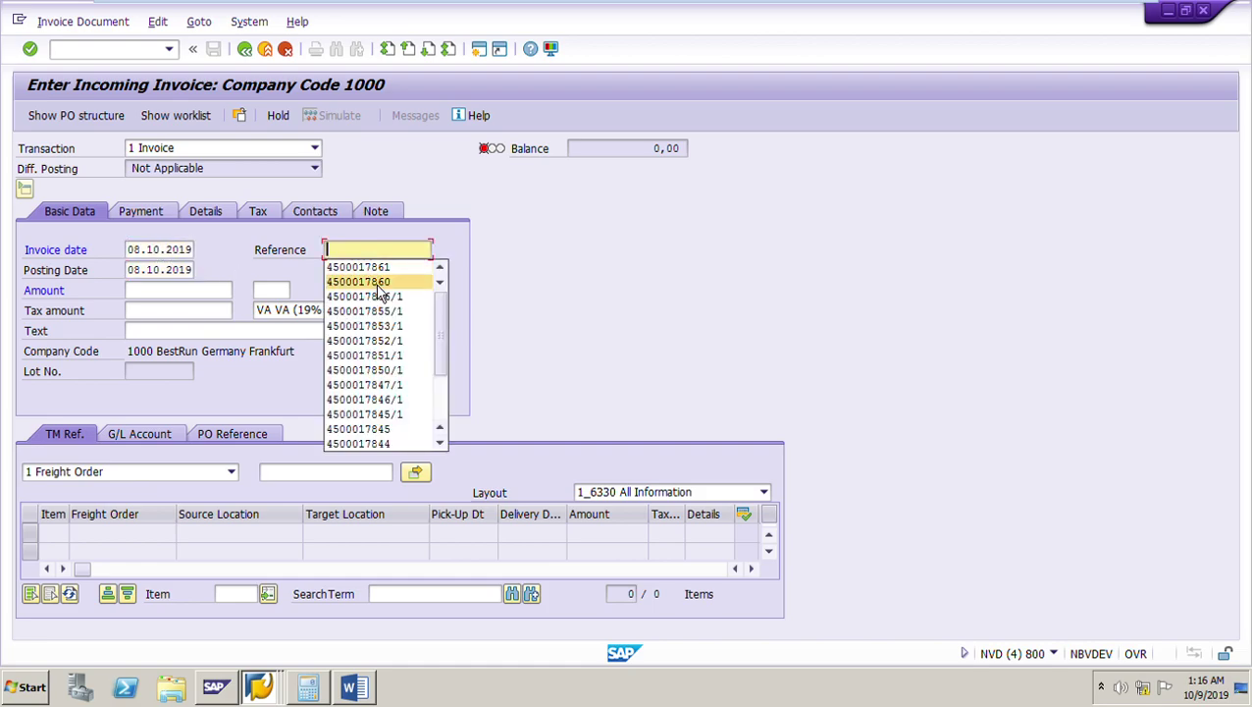
click(331, 285)
key(BackSpace)
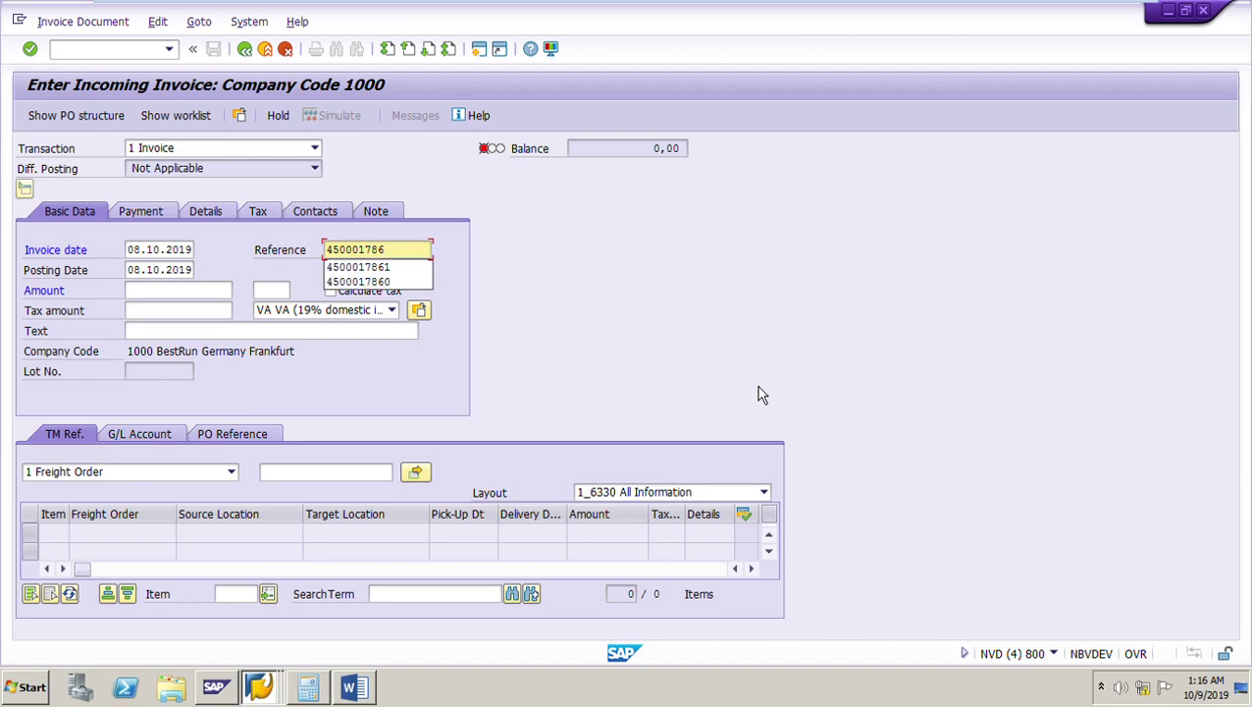
text(2)
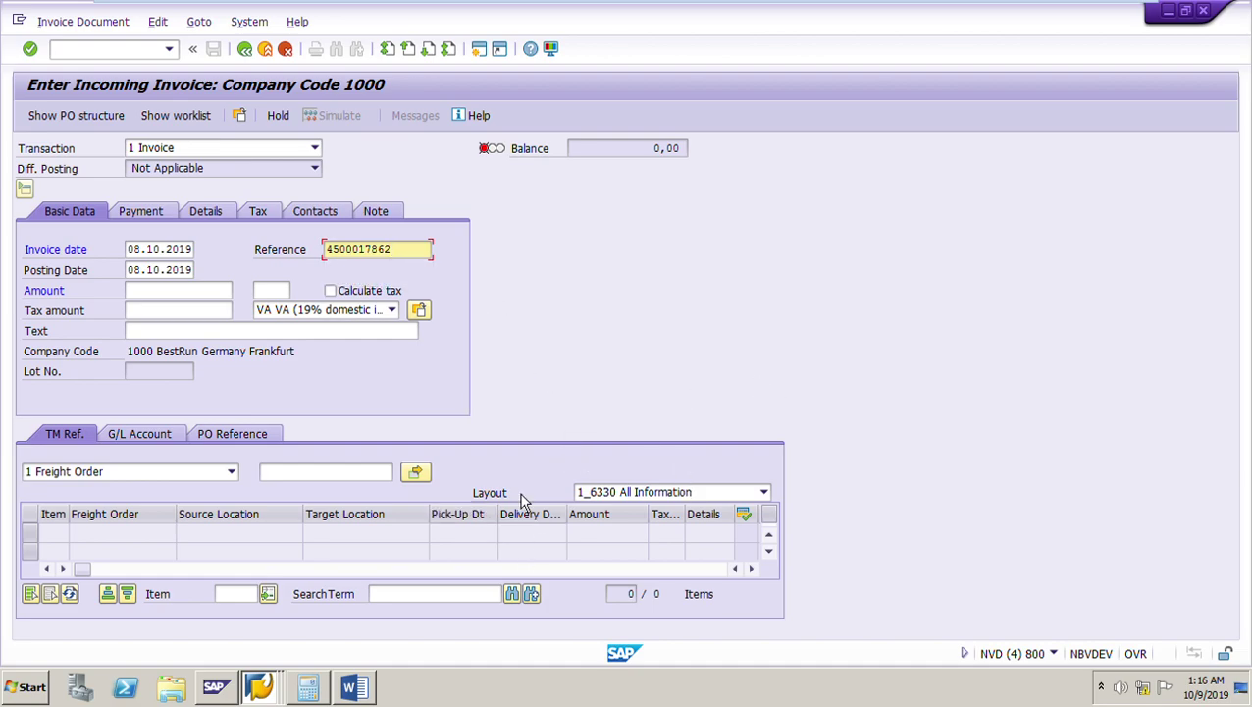
- Load the invoice item by purchase order reference, using Purchase Order/Scheduling Agreement, the order number and Goods/service items
click(243, 439)
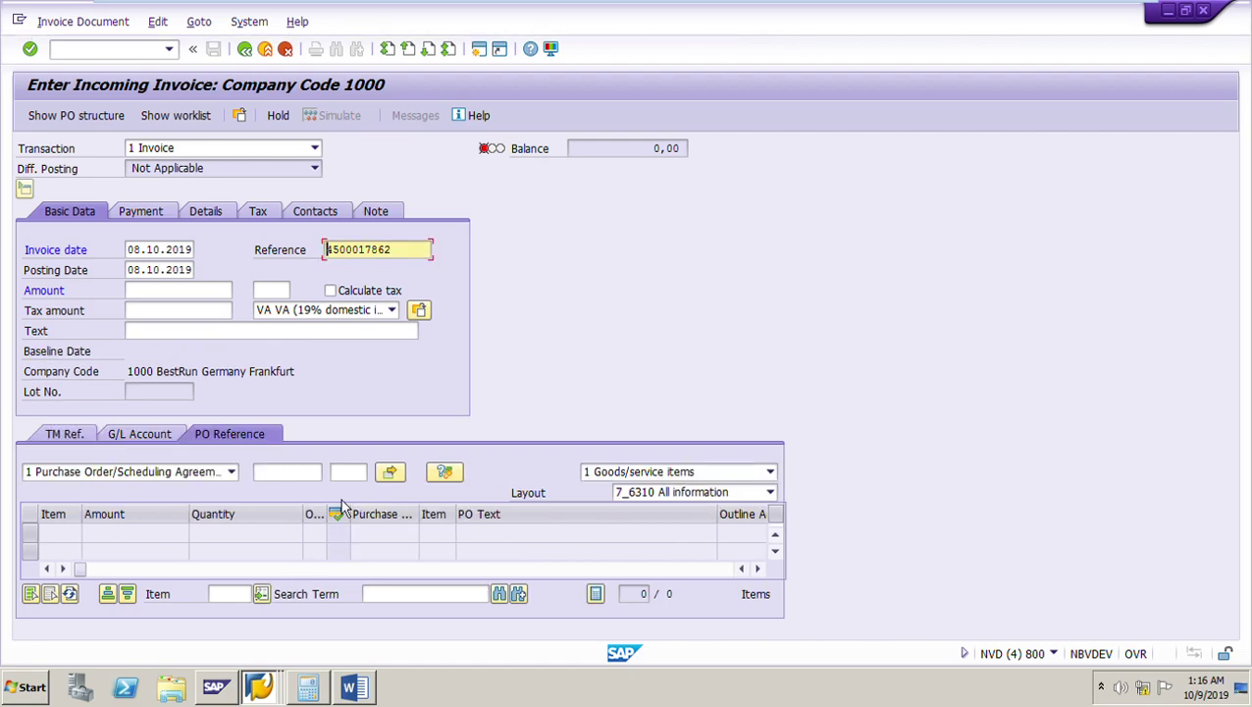
click(152, 474)
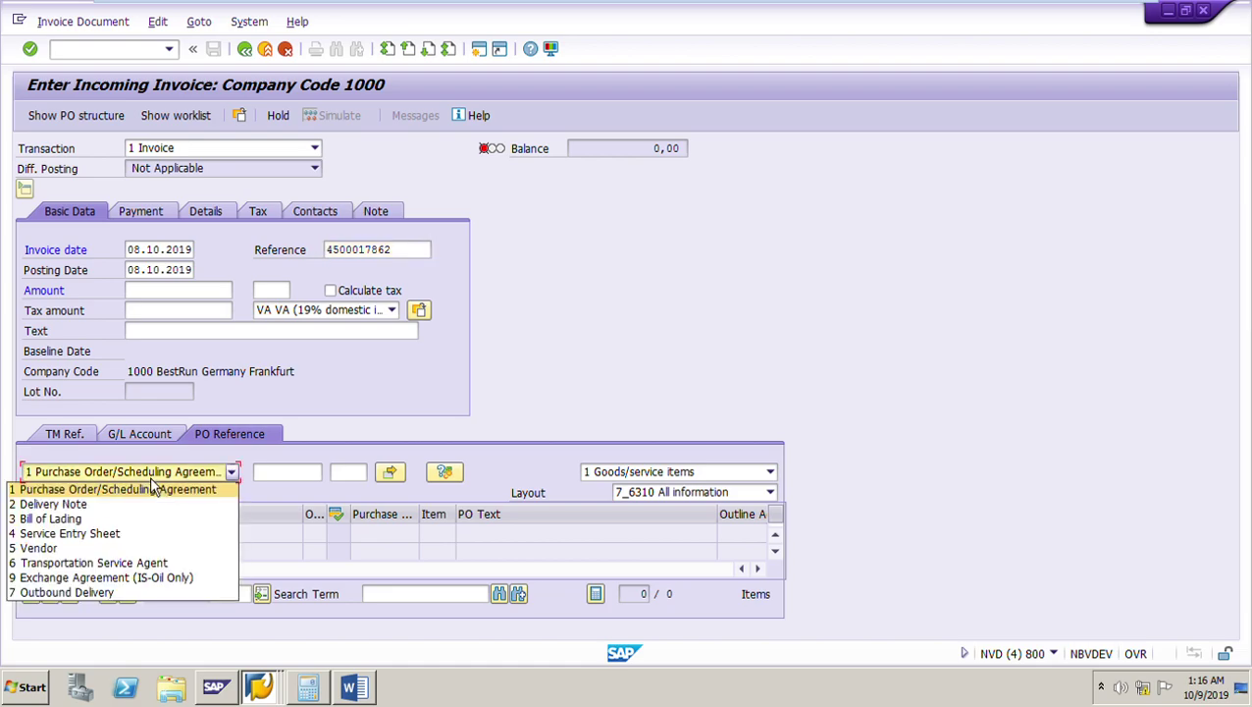
click(153, 483)
click(287, 475)
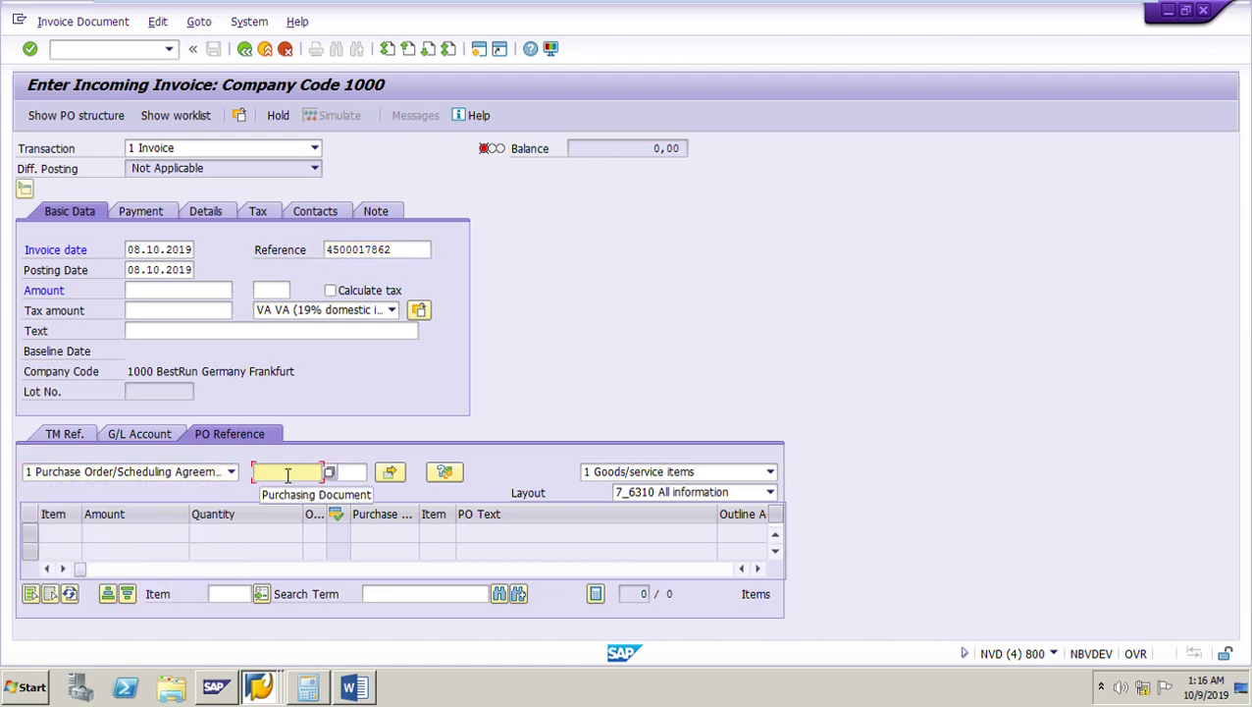
text(450001786)
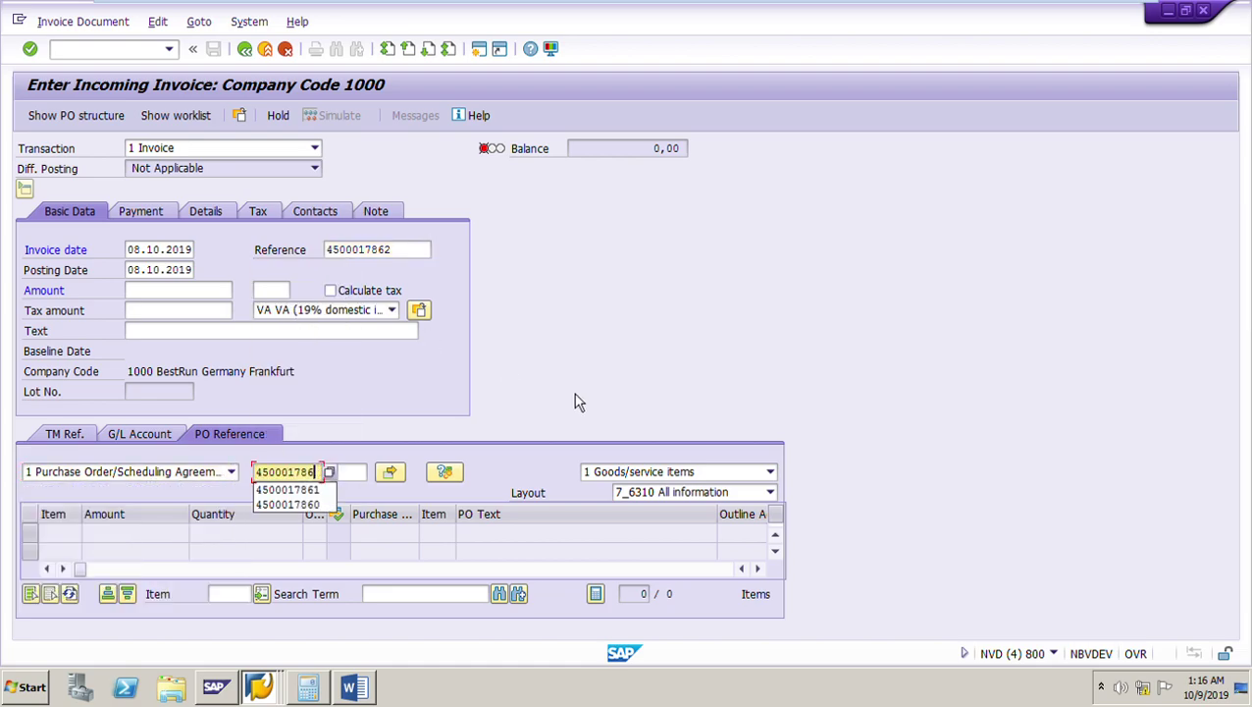
text(2)
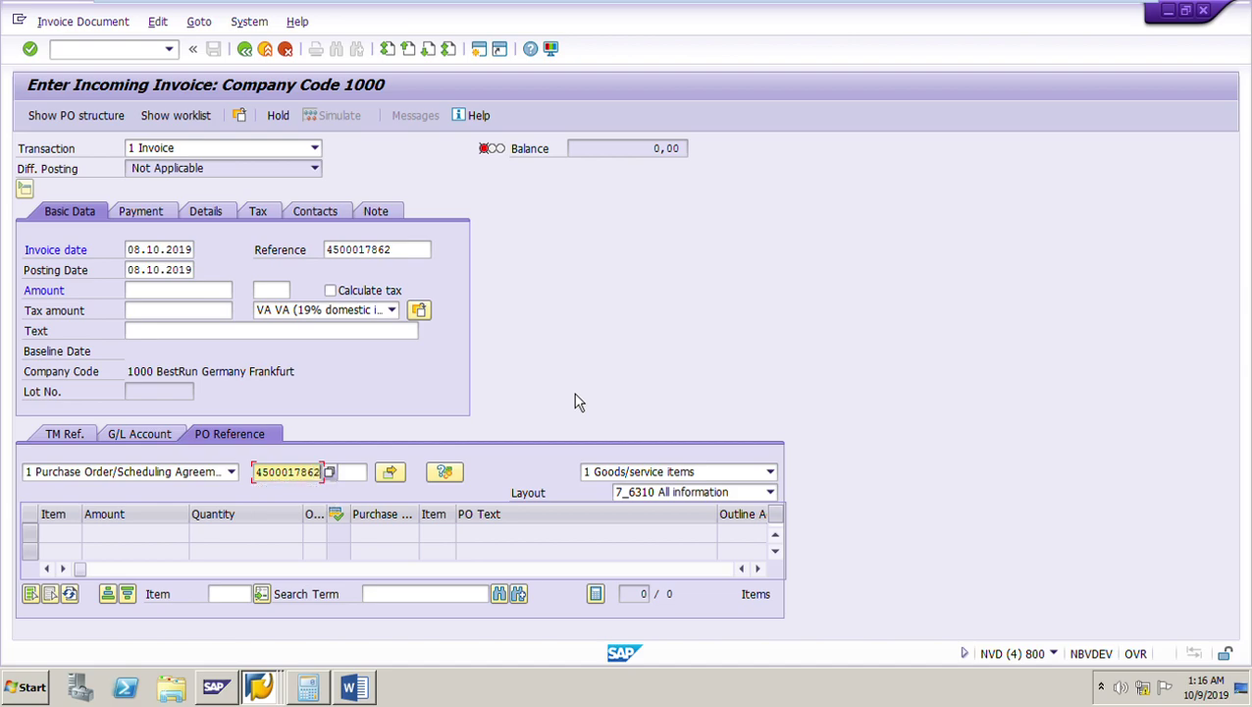
click(701, 478)
click(667, 489)
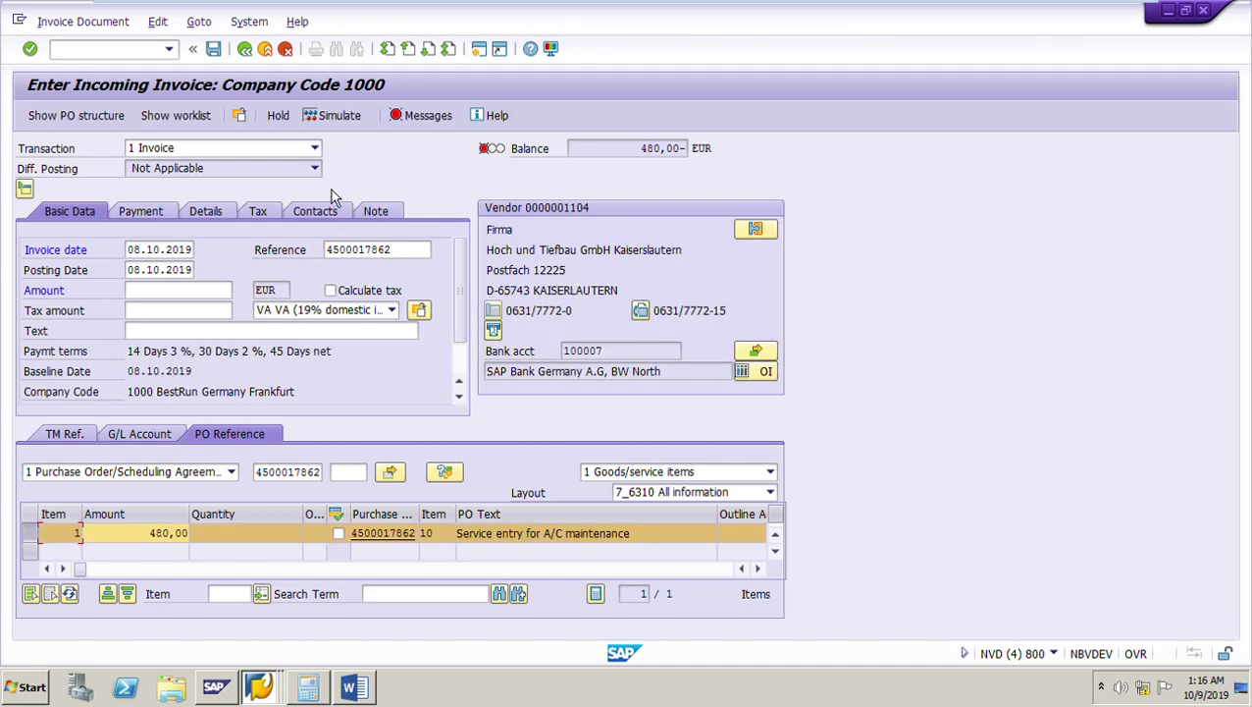
- Review the available transaction types and the amount of the A/C maintenance service entry item
click(315, 148)
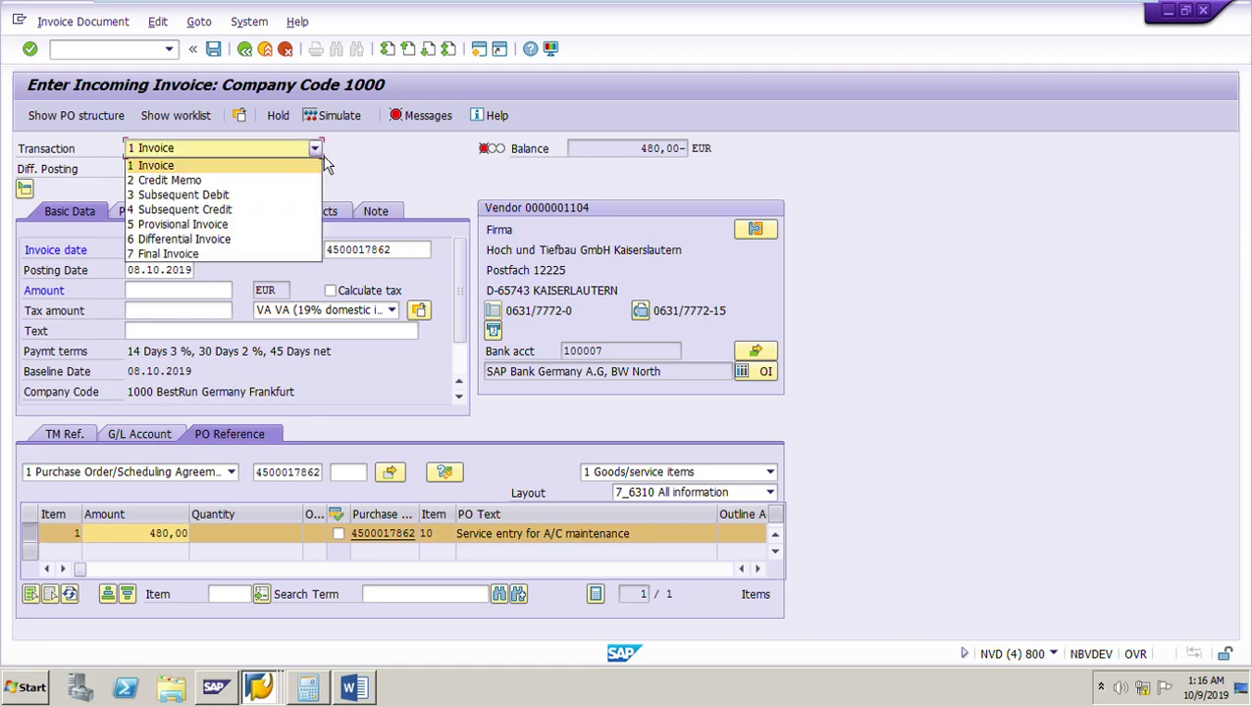
click(315, 149)
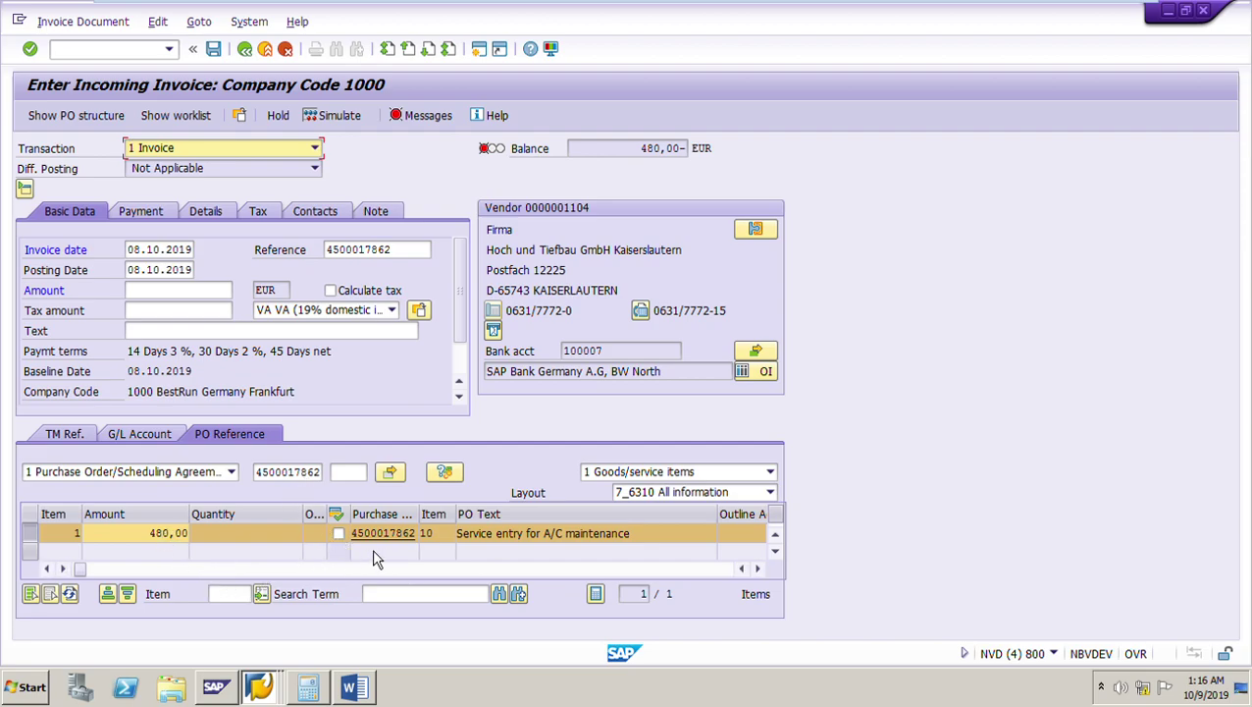
click(153, 533)
drag(153, 535, 202, 537)
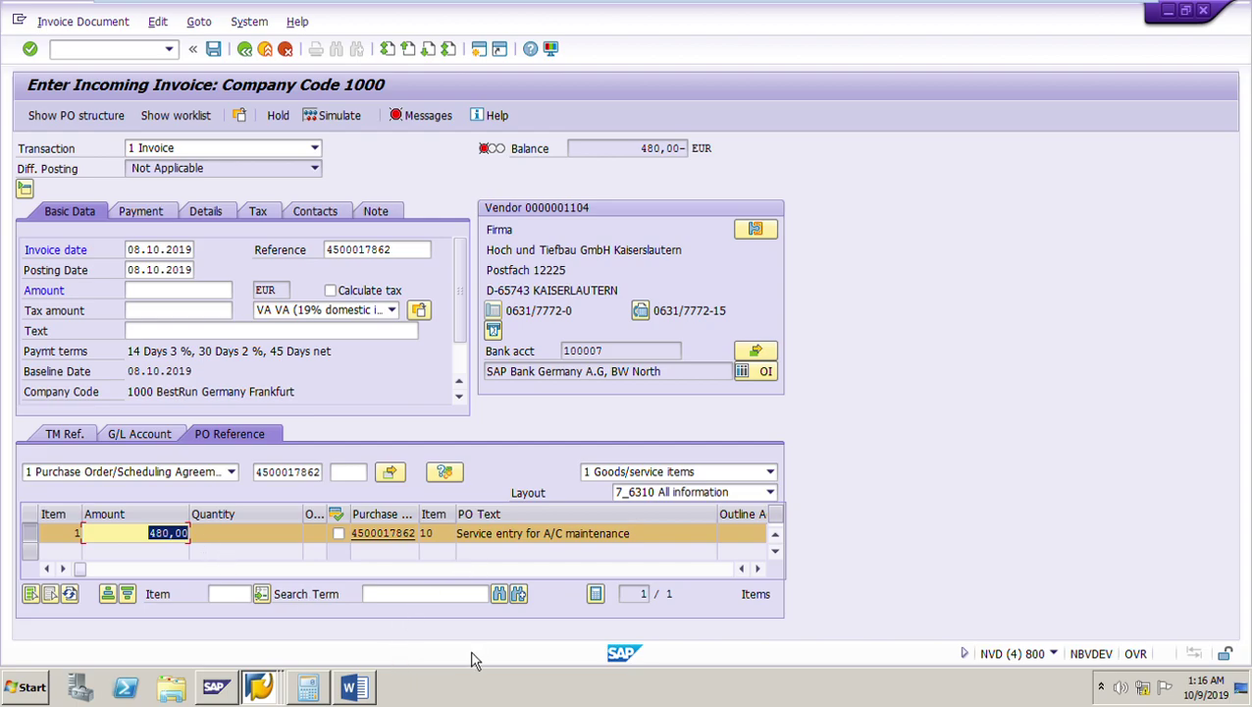
- Switch to the standard PO session and check the gross price and quantity of the A/C repair service line
click(259, 686)
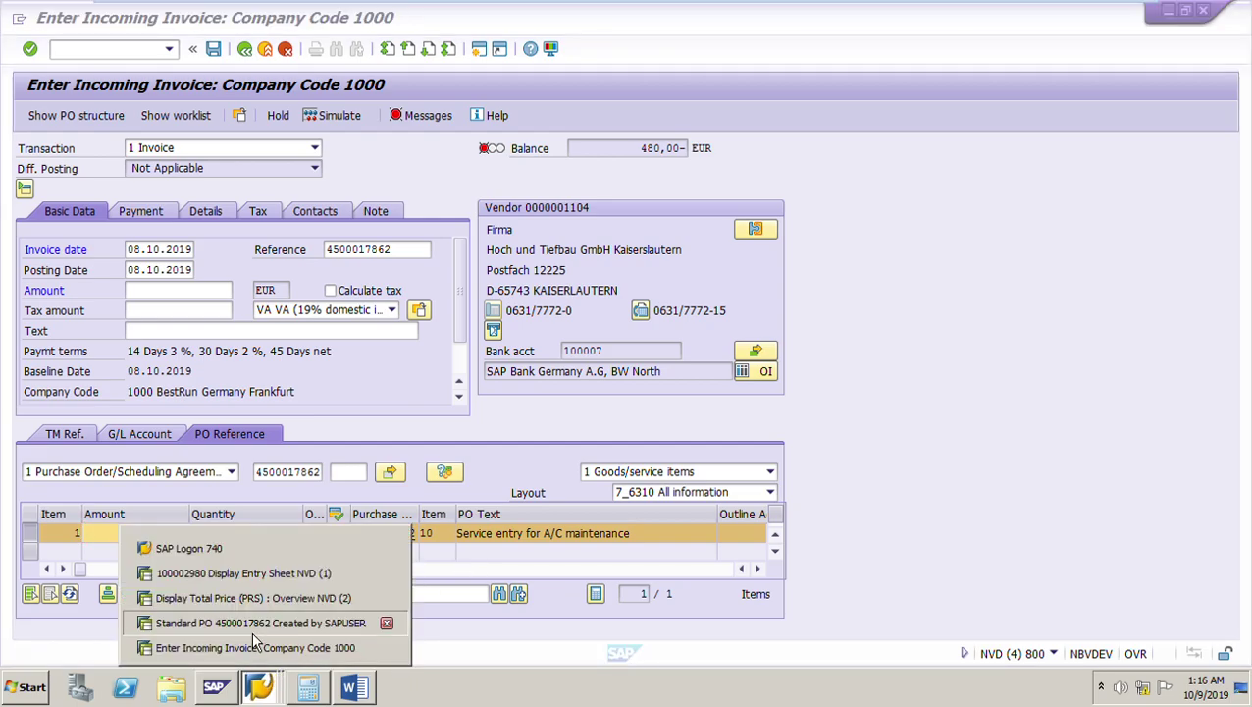
click(251, 631)
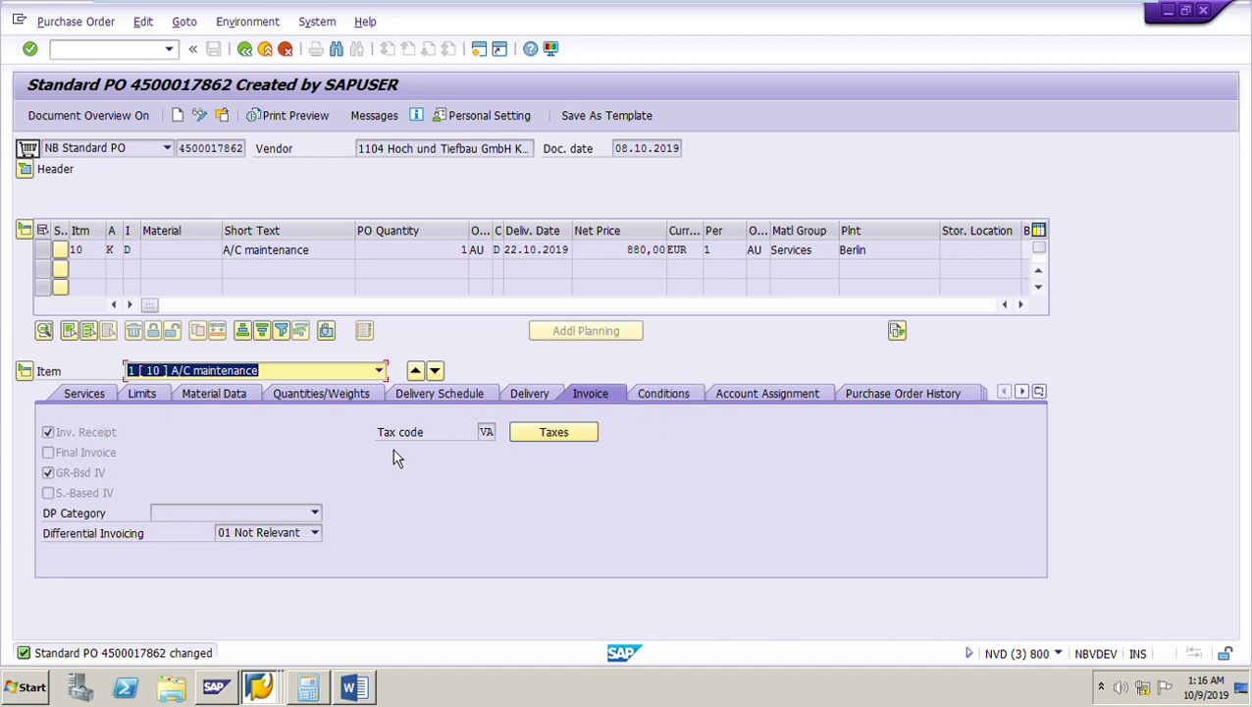
click(94, 397)
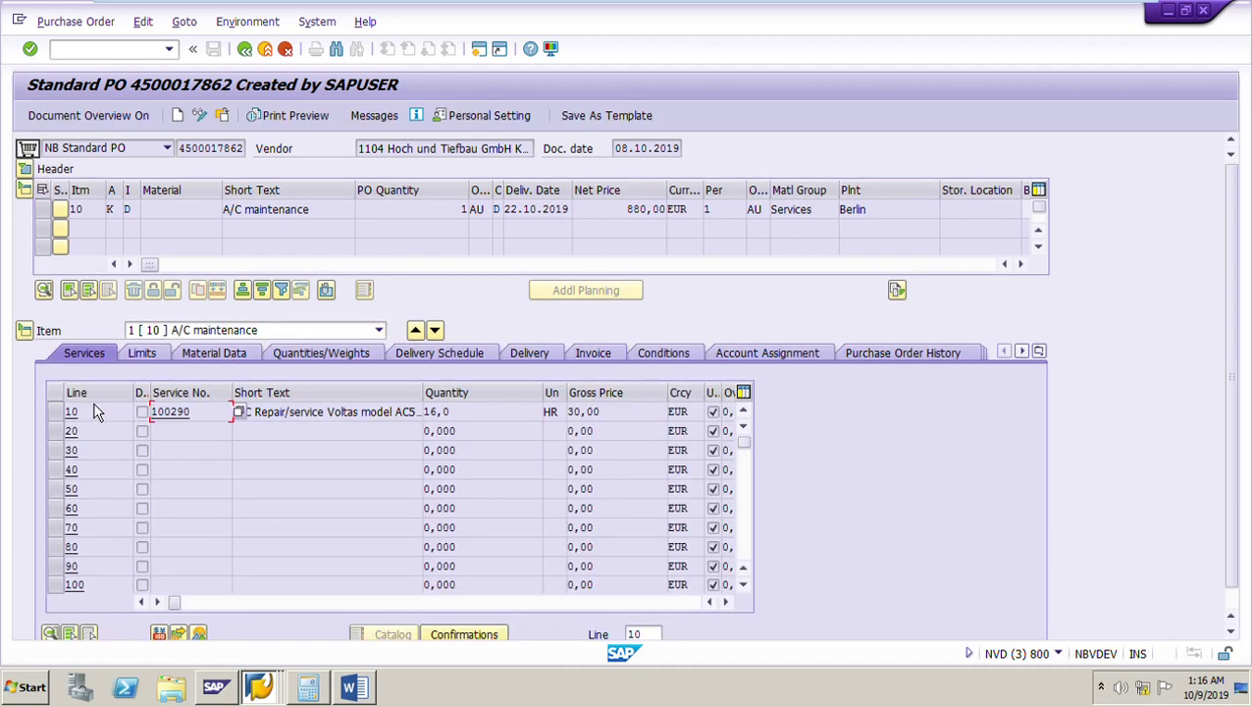
click(618, 418)
drag(618, 424, 565, 417)
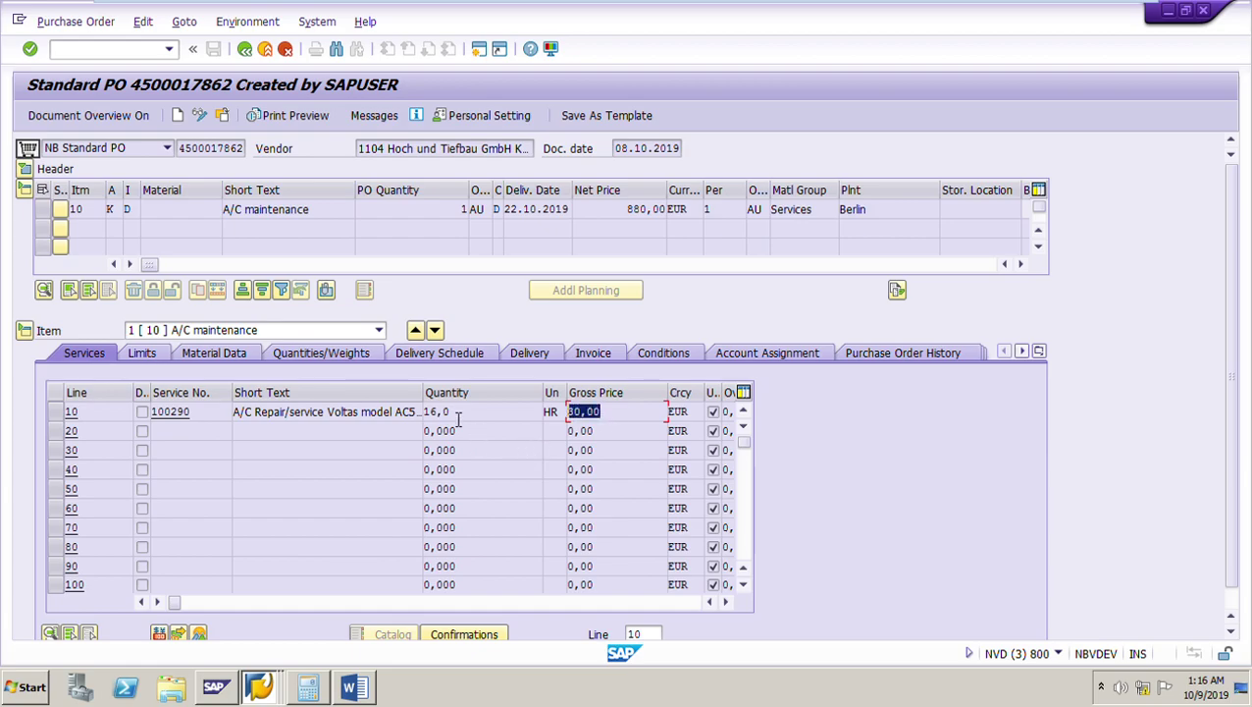
drag(456, 414, 380, 419)
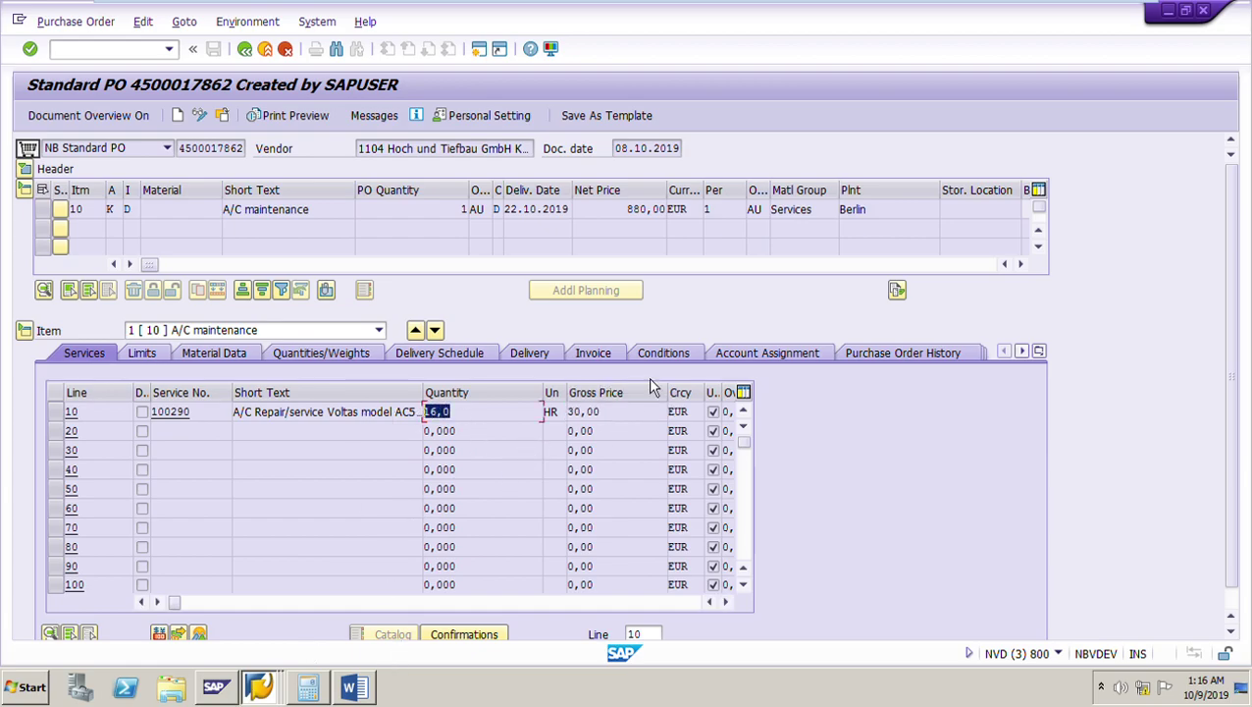
- Open Calculator, multiply 30 by 16 to verify the service value, and minimize it
click(37, 689)
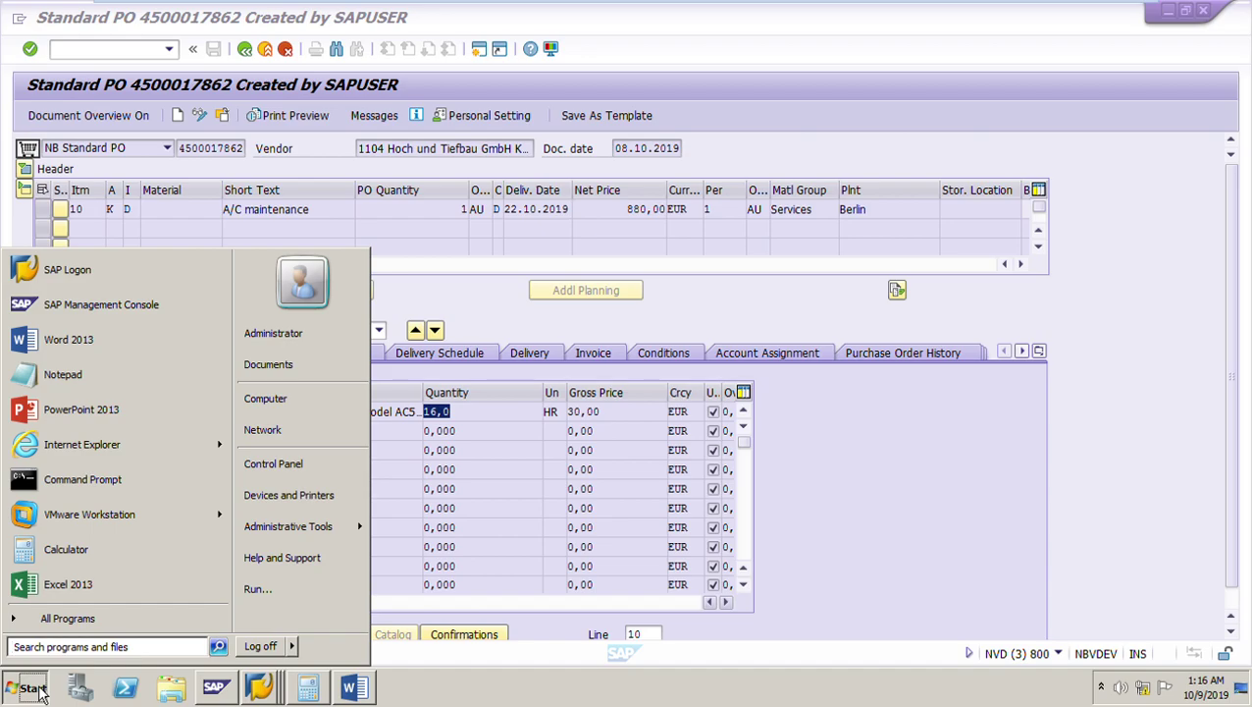
click(78, 648)
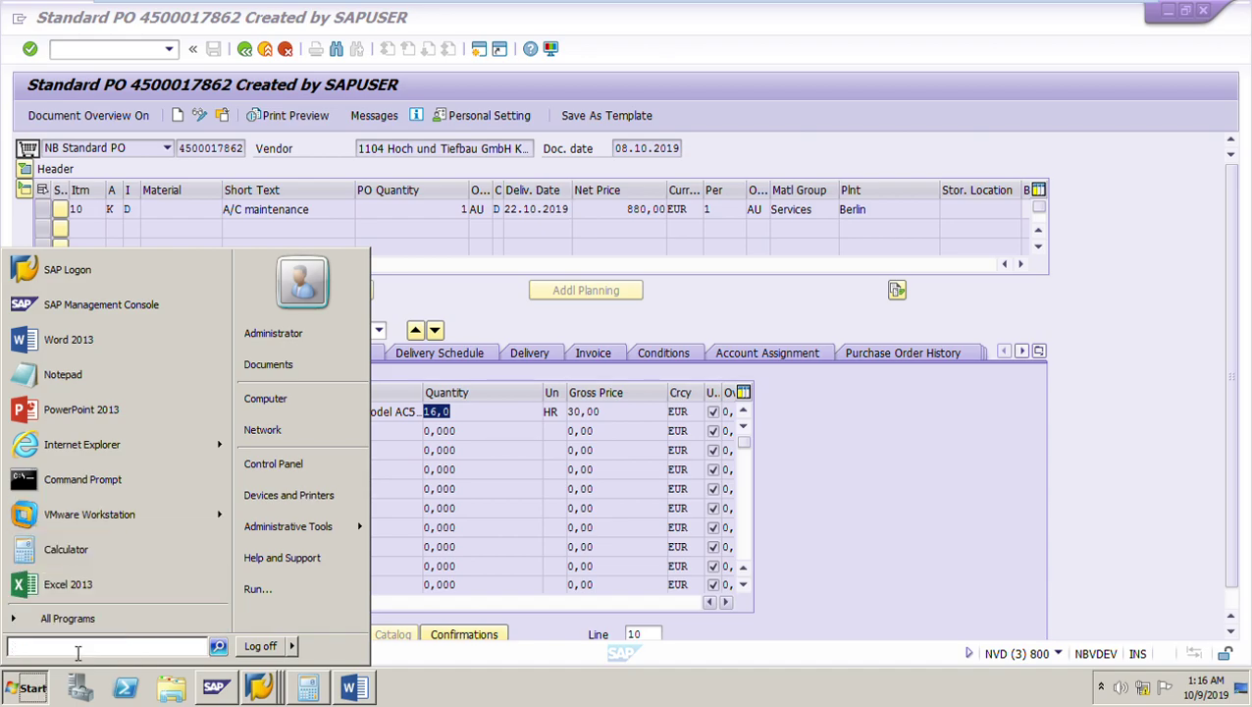
text(cal)
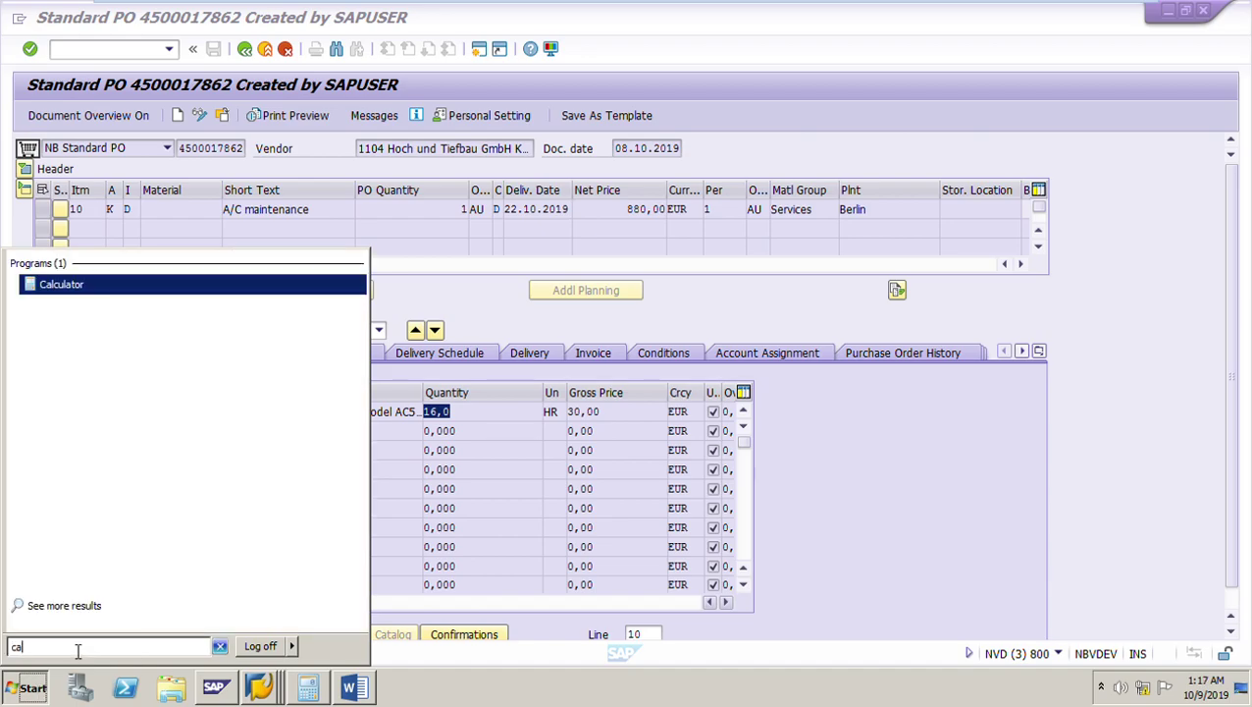
click(93, 287)
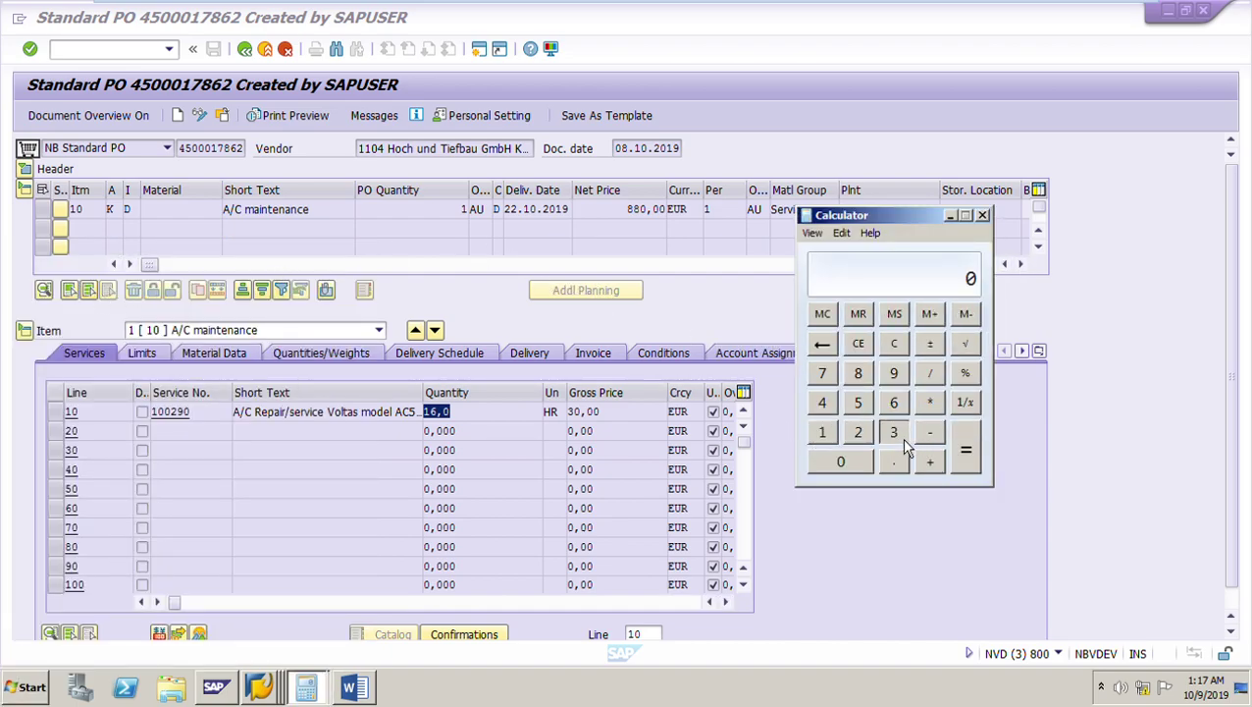
click(869, 471)
click(938, 411)
click(824, 434)
click(895, 404)
click(973, 467)
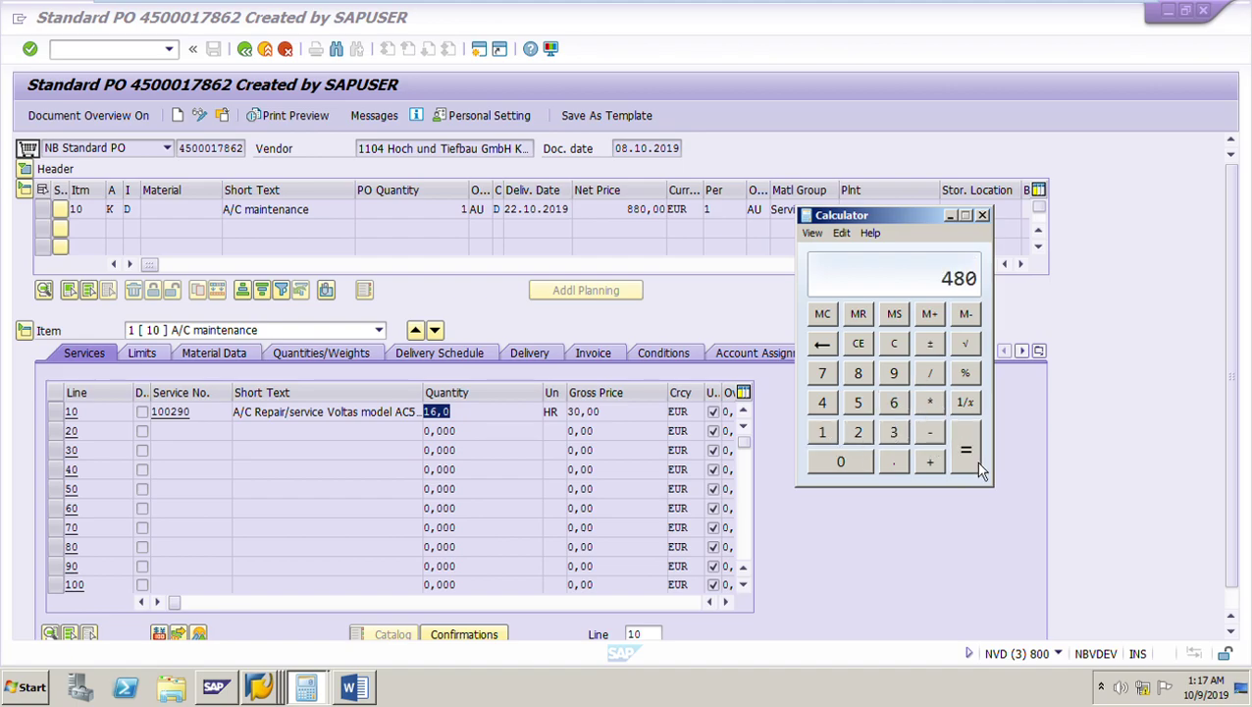
click(952, 216)
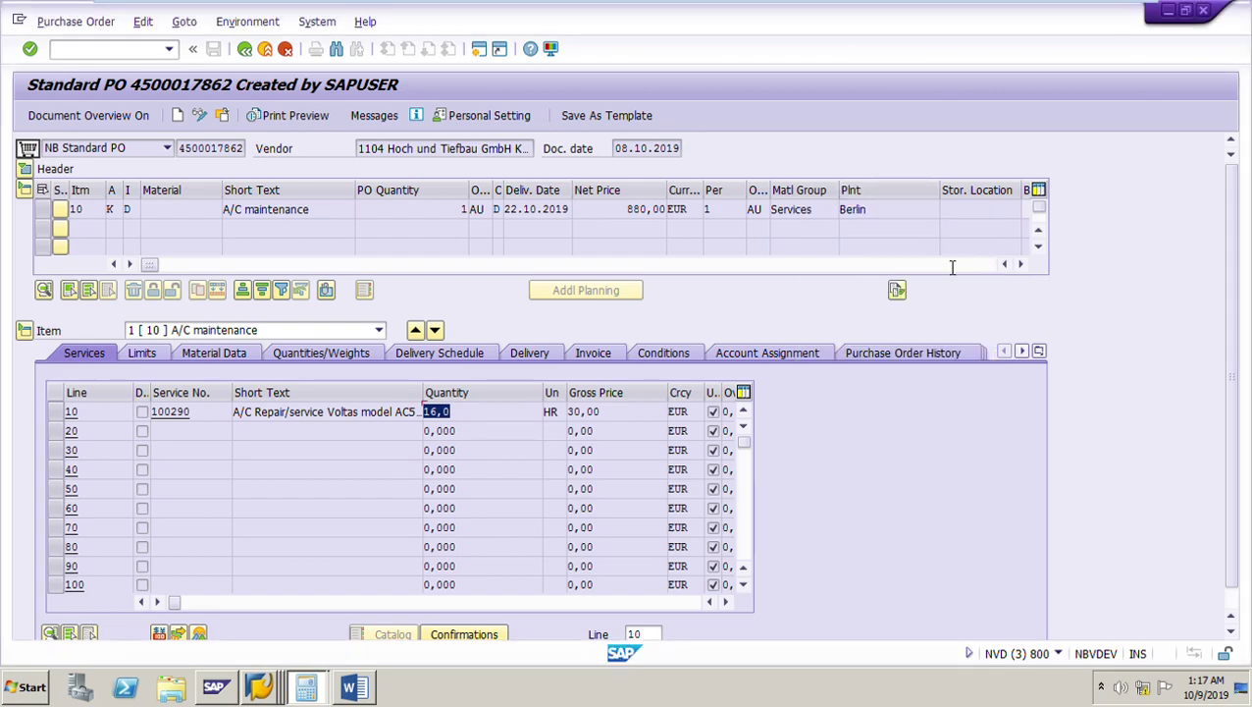
- Switch back to the incoming invoice session and compare the A/C maintenance item's amount with the calculated value
click(279, 689)
click(291, 649)
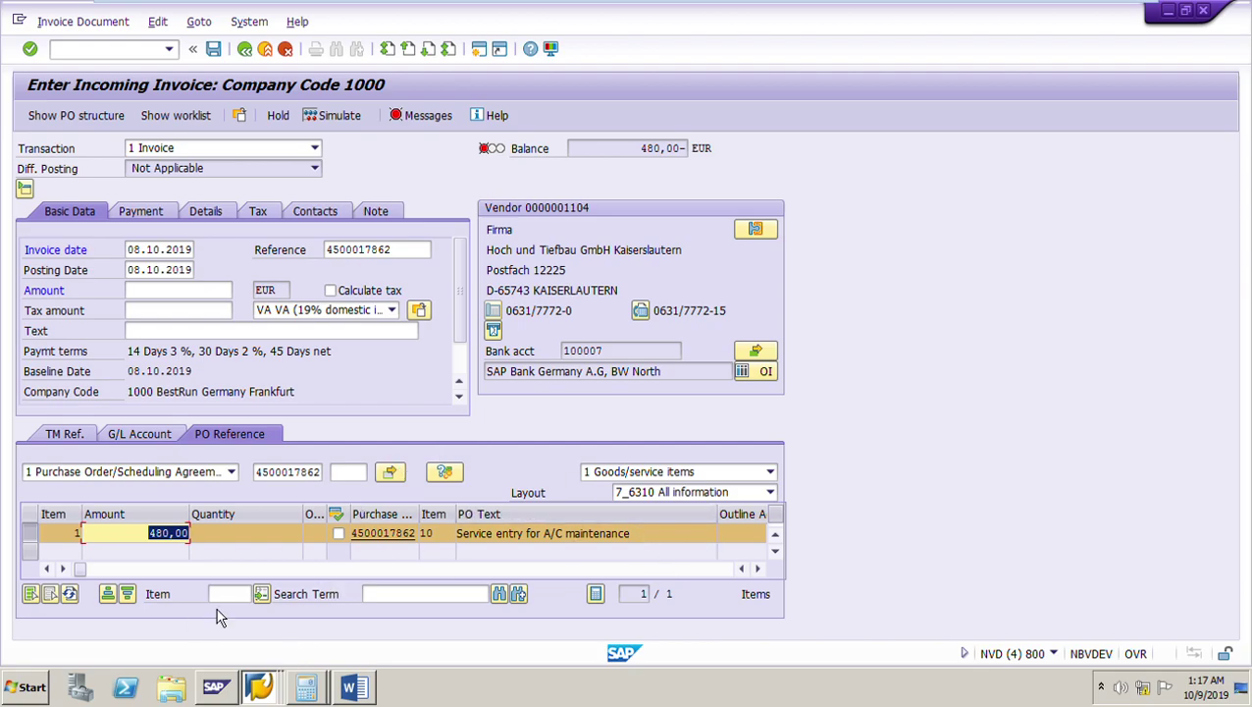
click(140, 533)
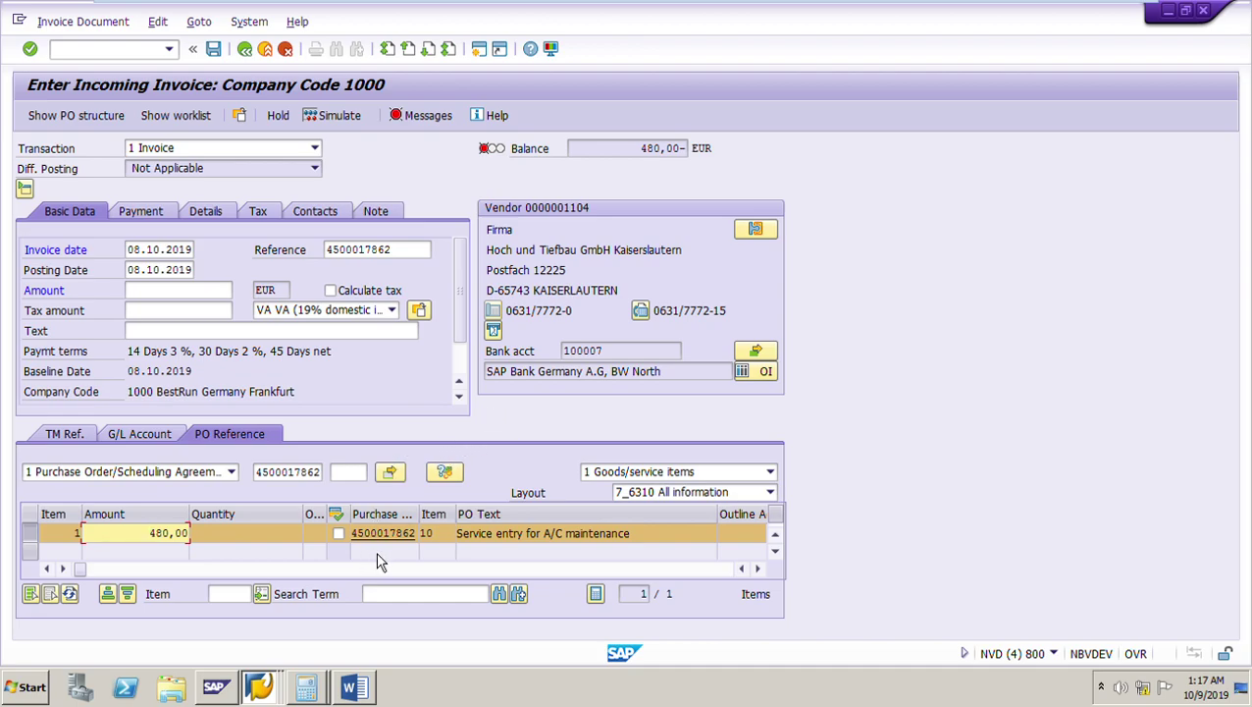
double_click(160, 535)
drag(149, 535, 210, 539)
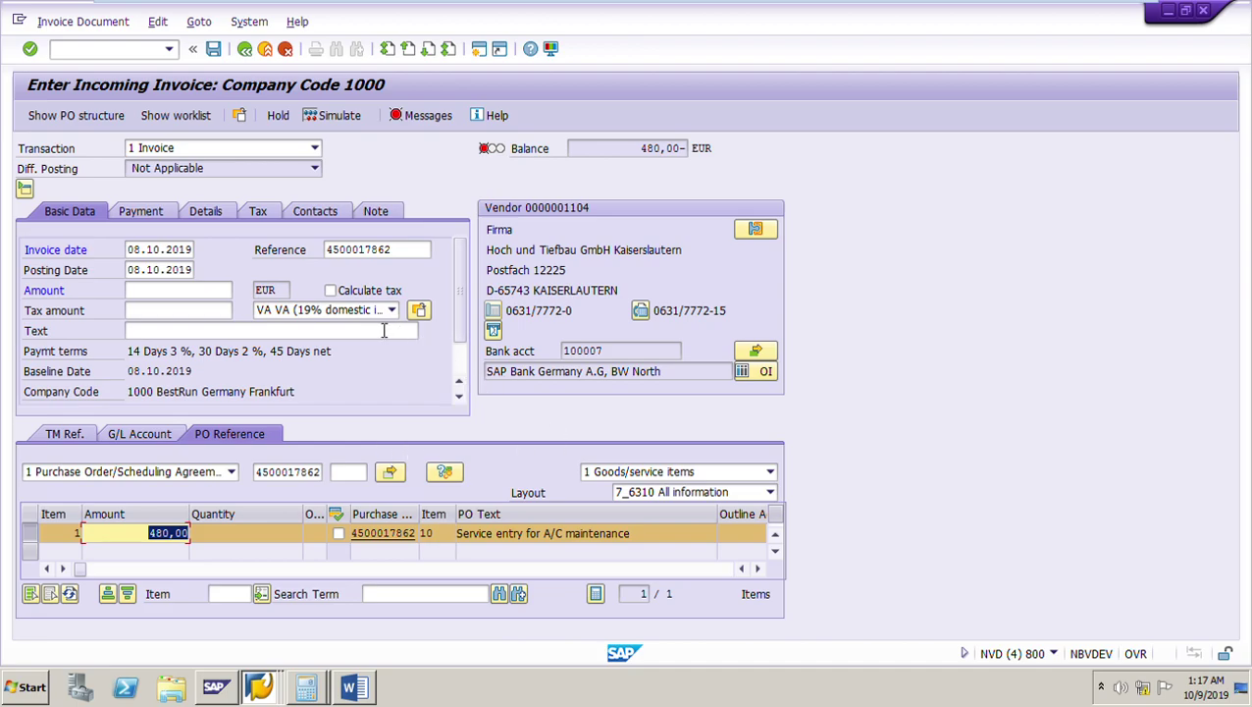
- Turn on automatic tax calculation for the invoice with tax code VA and check the tax amount
click(331, 291)
key(Return)
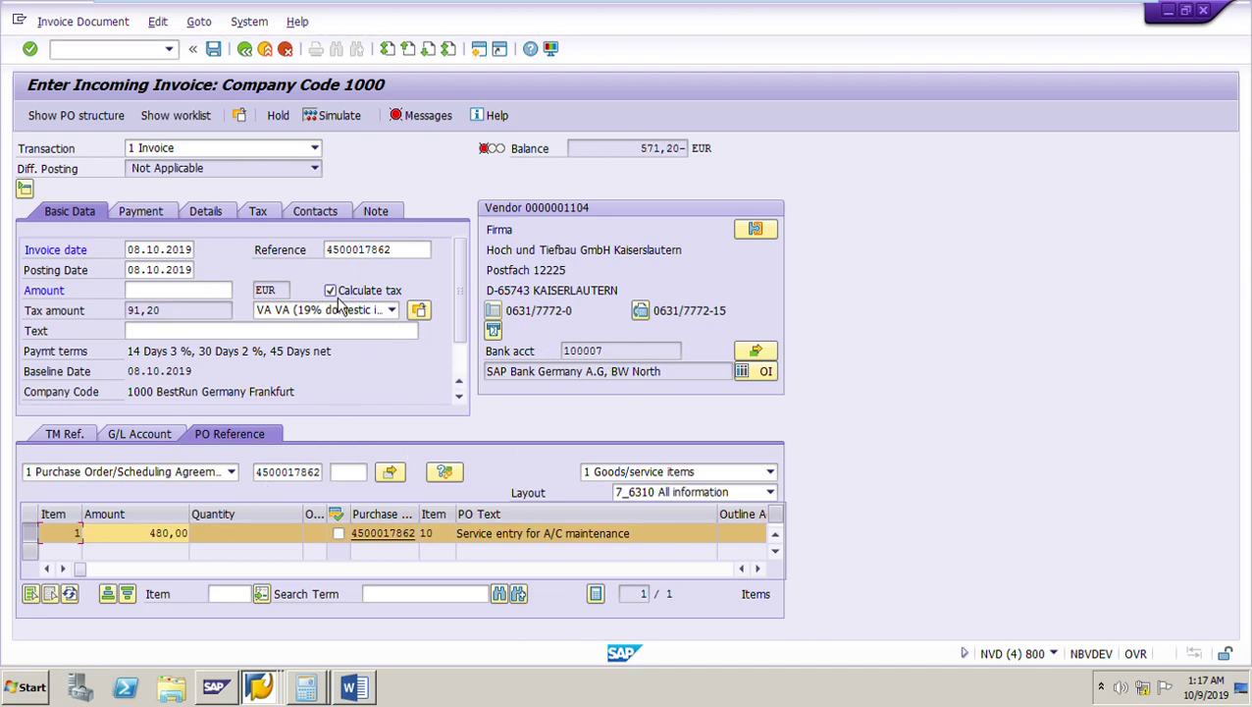
drag(183, 310, 65, 310)
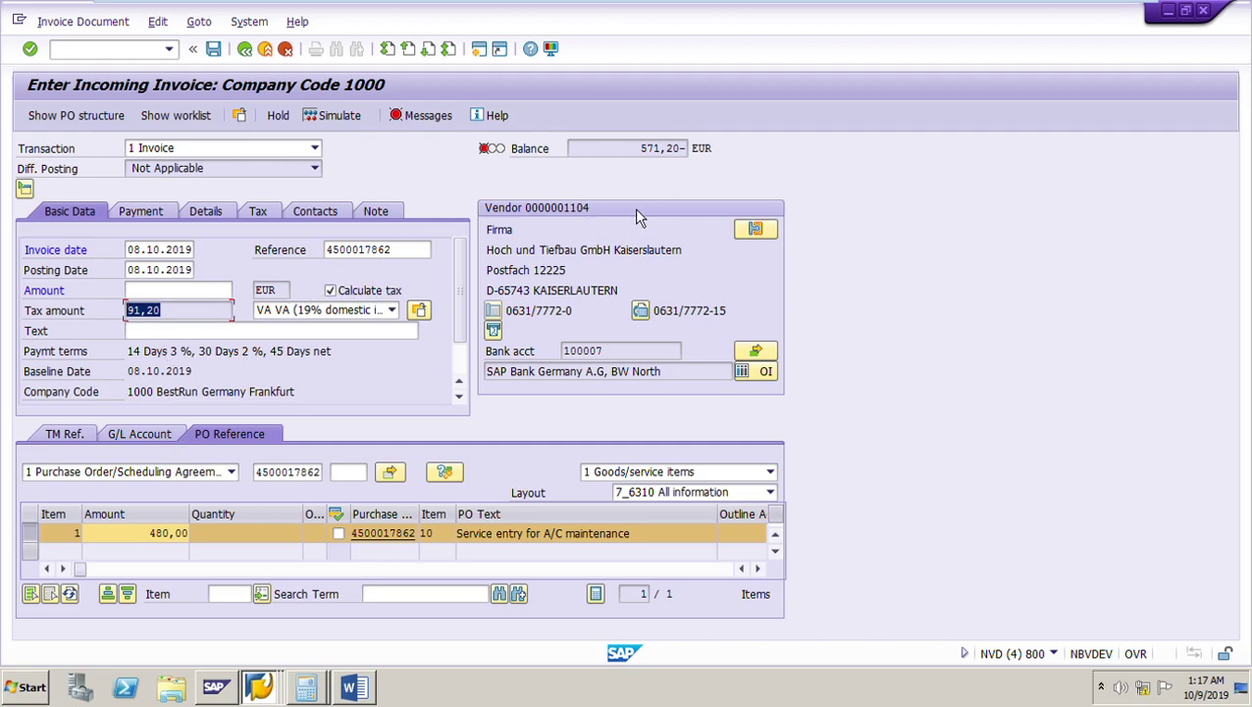
- Copy the balance value 571,20 into the invoice amount, apply it and check the updated balance
drag(640, 149, 689, 149)
key(ctrl+c)
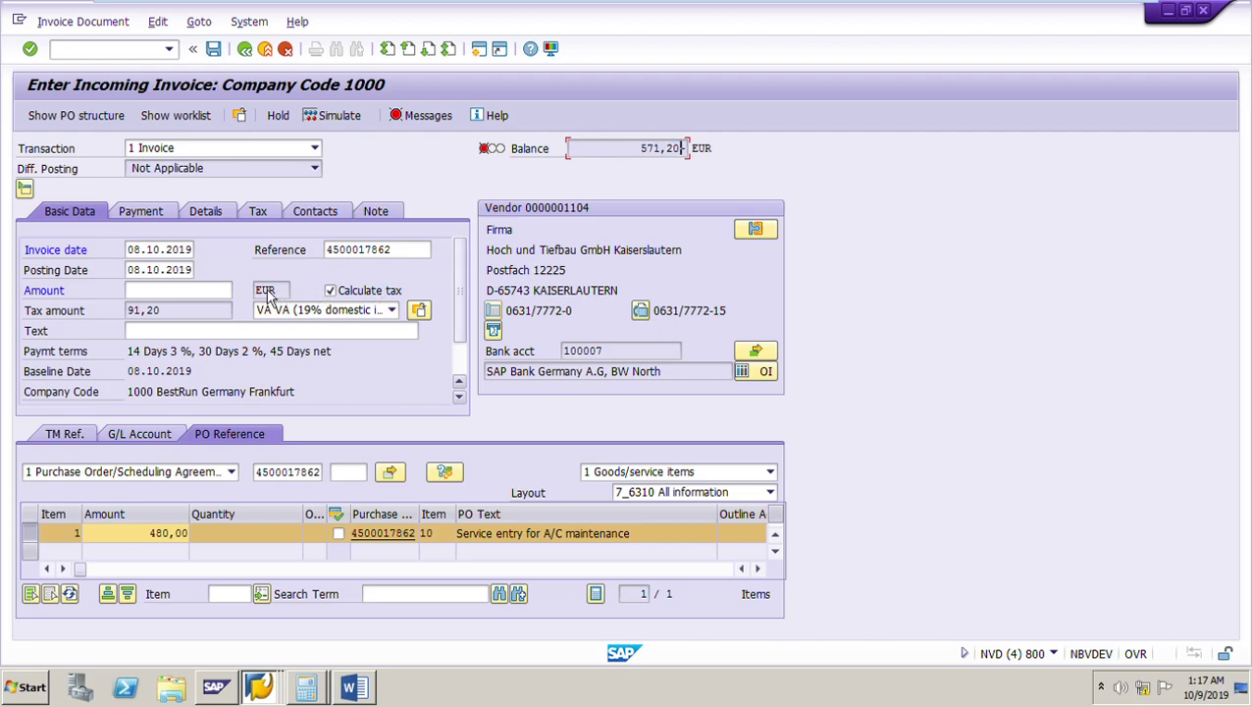
click(177, 297)
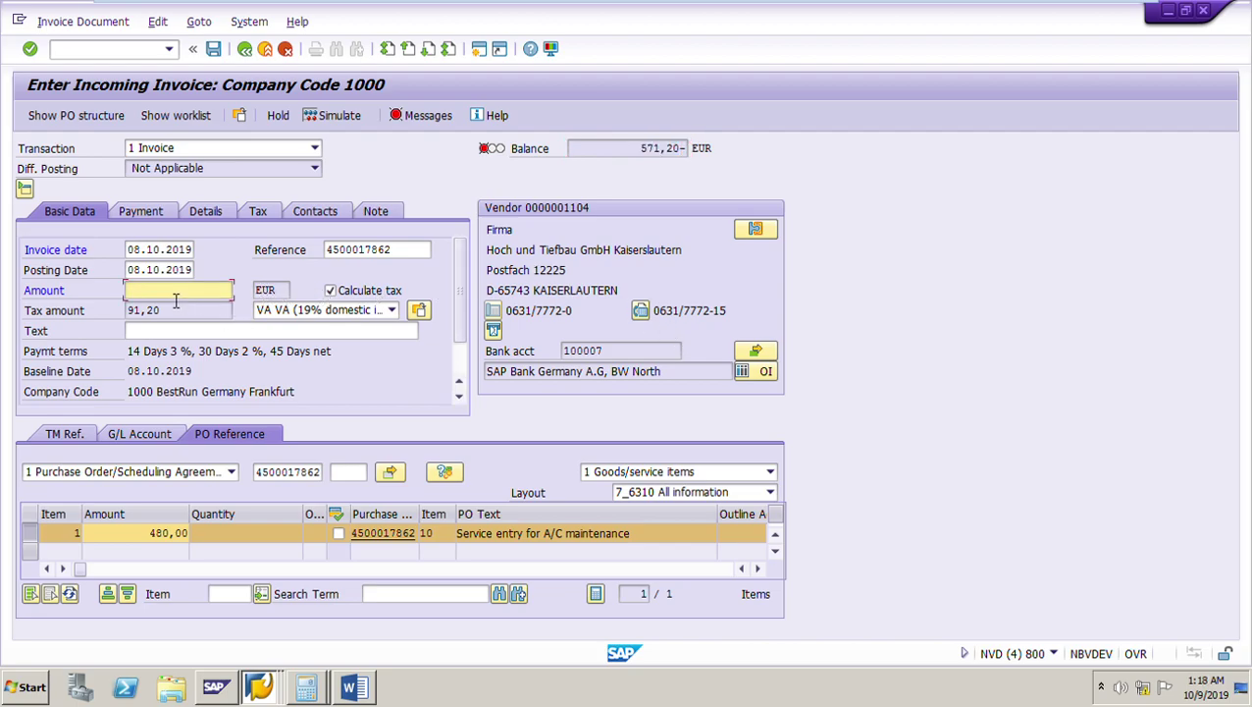
key(ctrl+v)
key(Return)
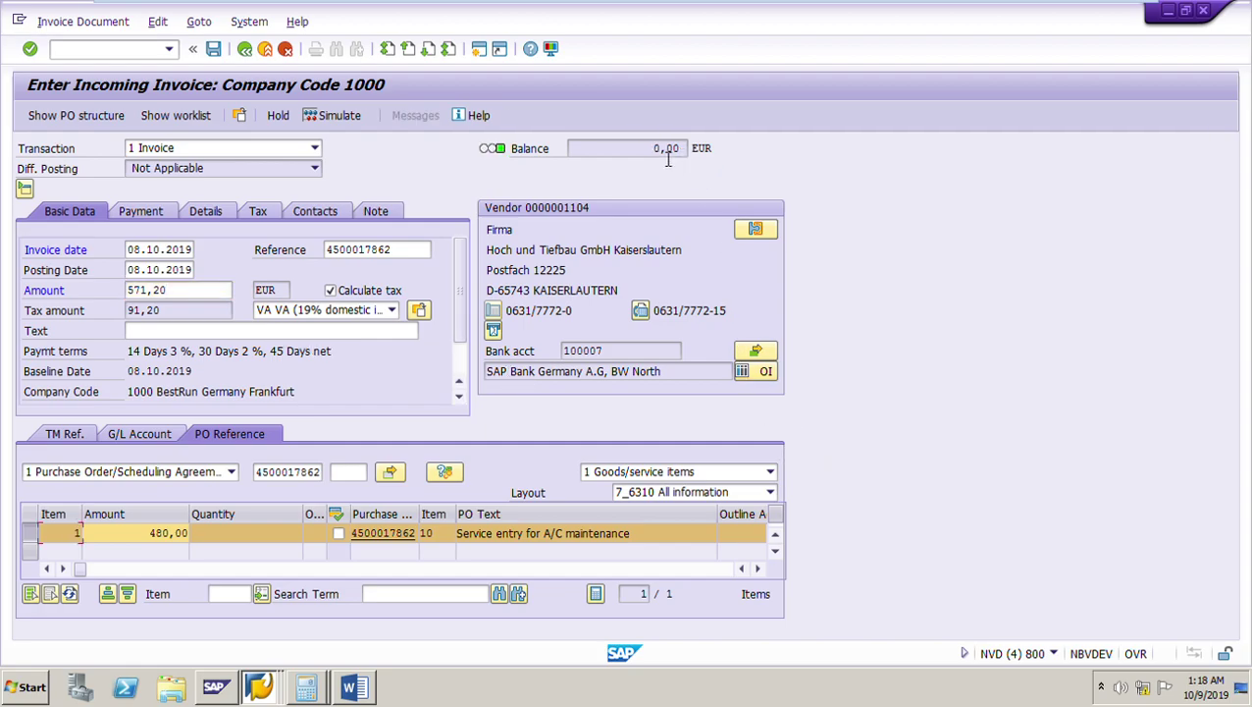
double_click(657, 149)
- Simulate the invoice document, review the G/L accounts of its vendor, goods/invoice receipt and input tax lines, and return to the invoice
click(333, 118)
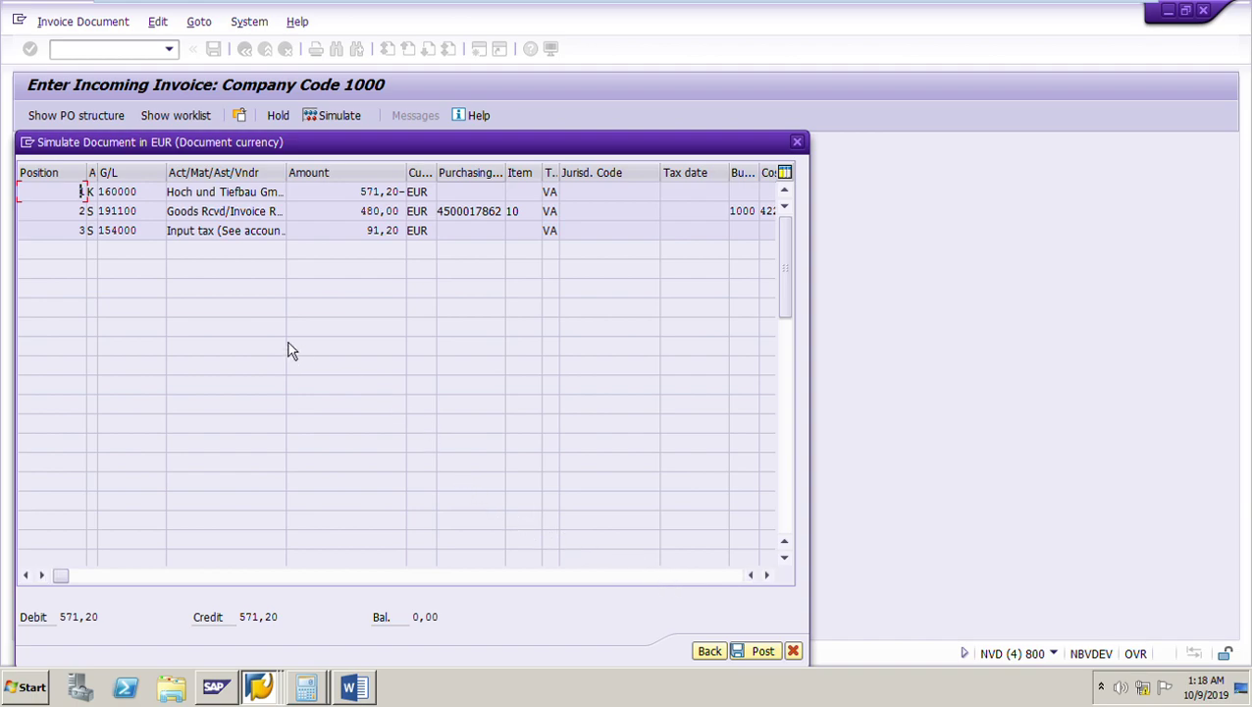
drag(137, 191, 73, 196)
click(151, 213)
drag(150, 213, 62, 209)
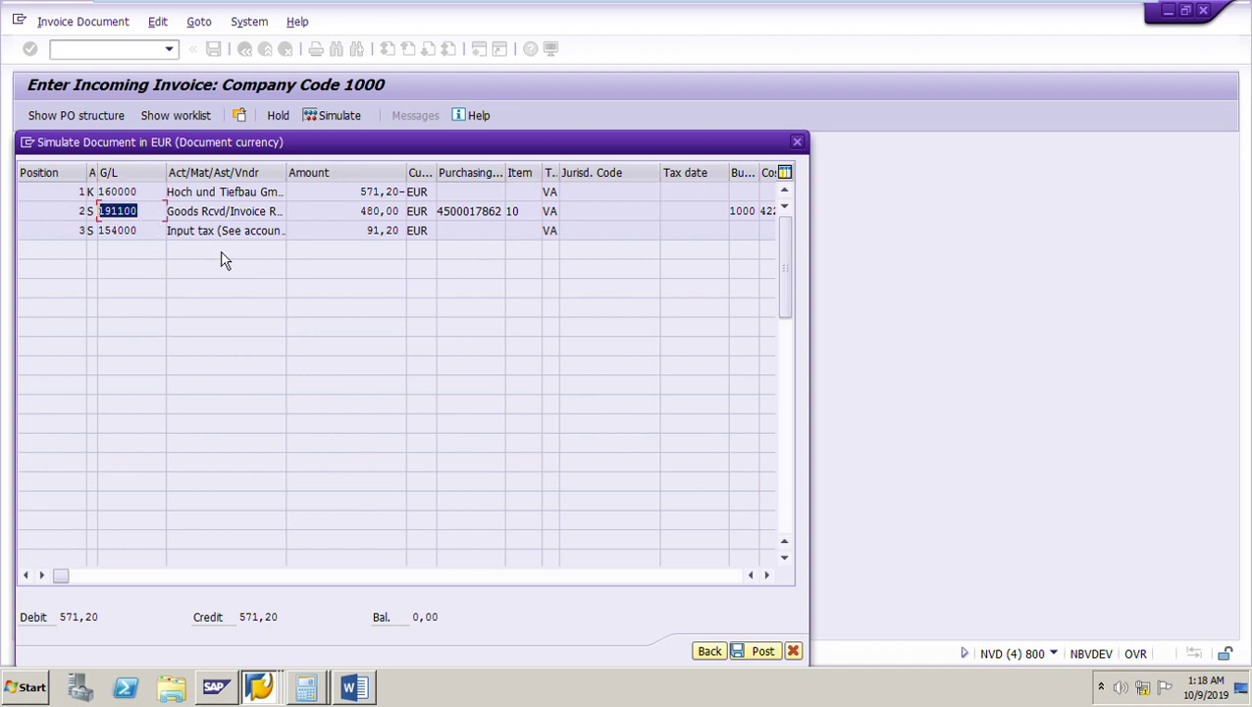
click(152, 233)
drag(153, 233, 40, 234)
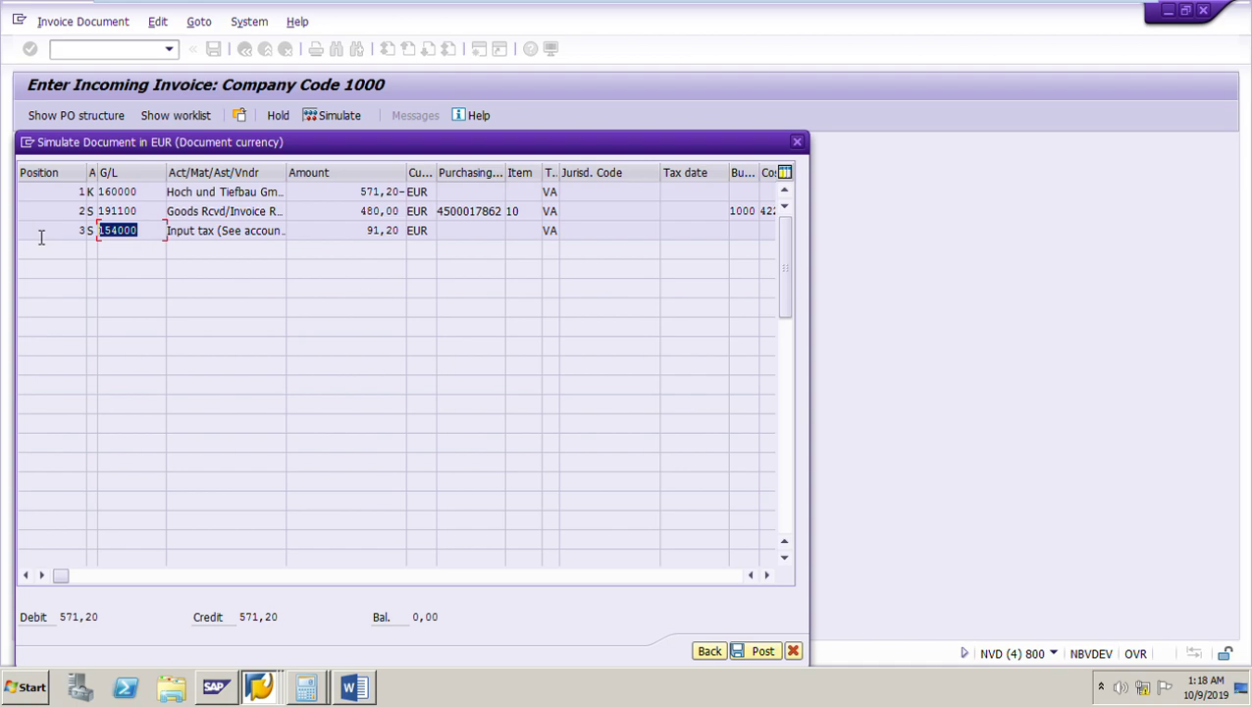
click(717, 654)
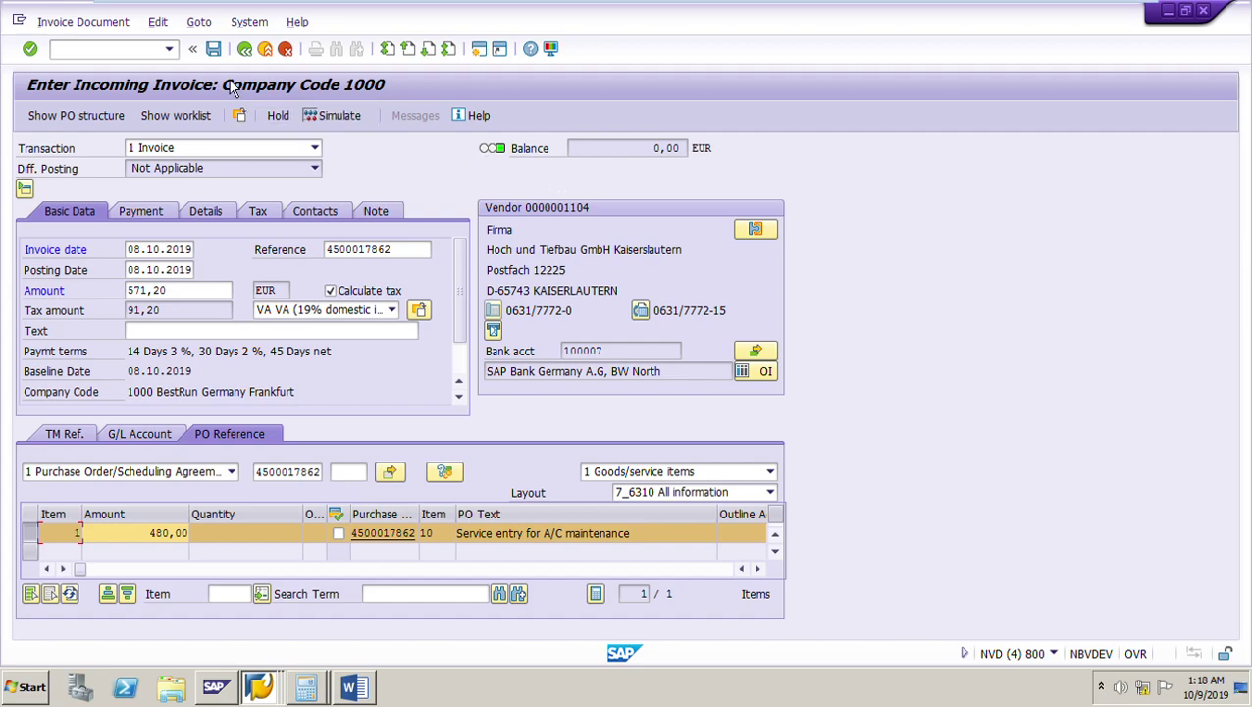
click(215, 50)
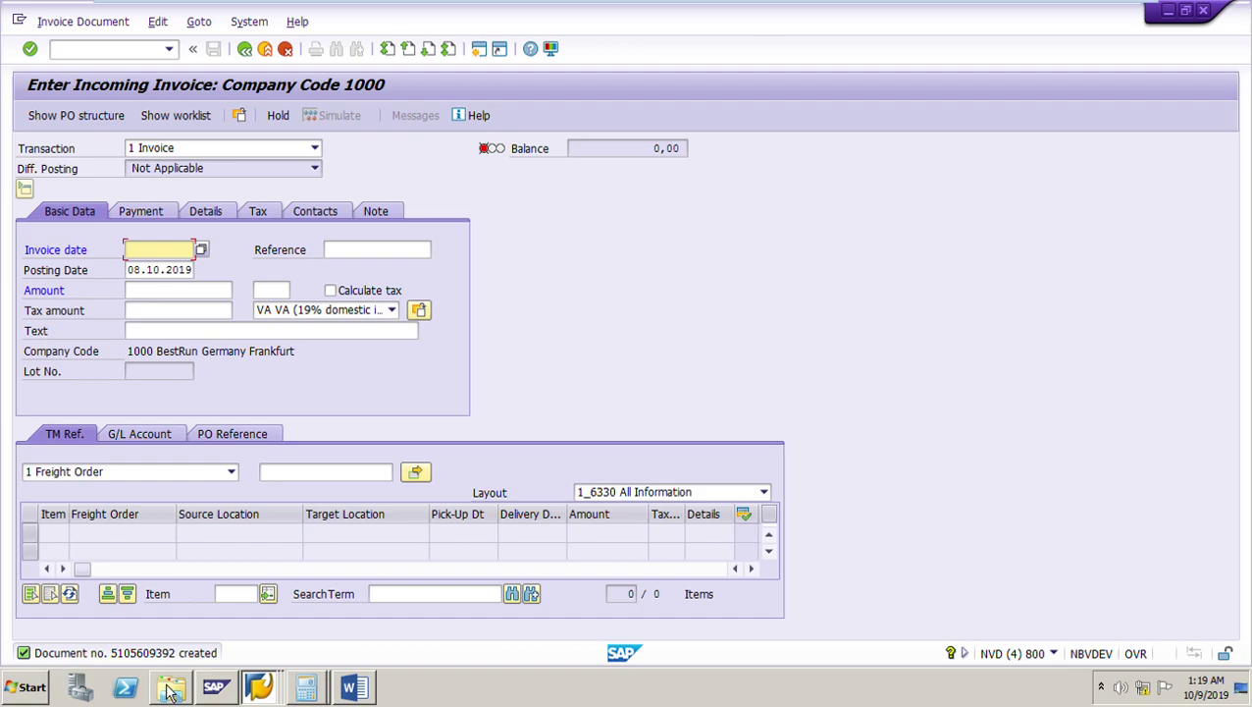
click(350, 691)
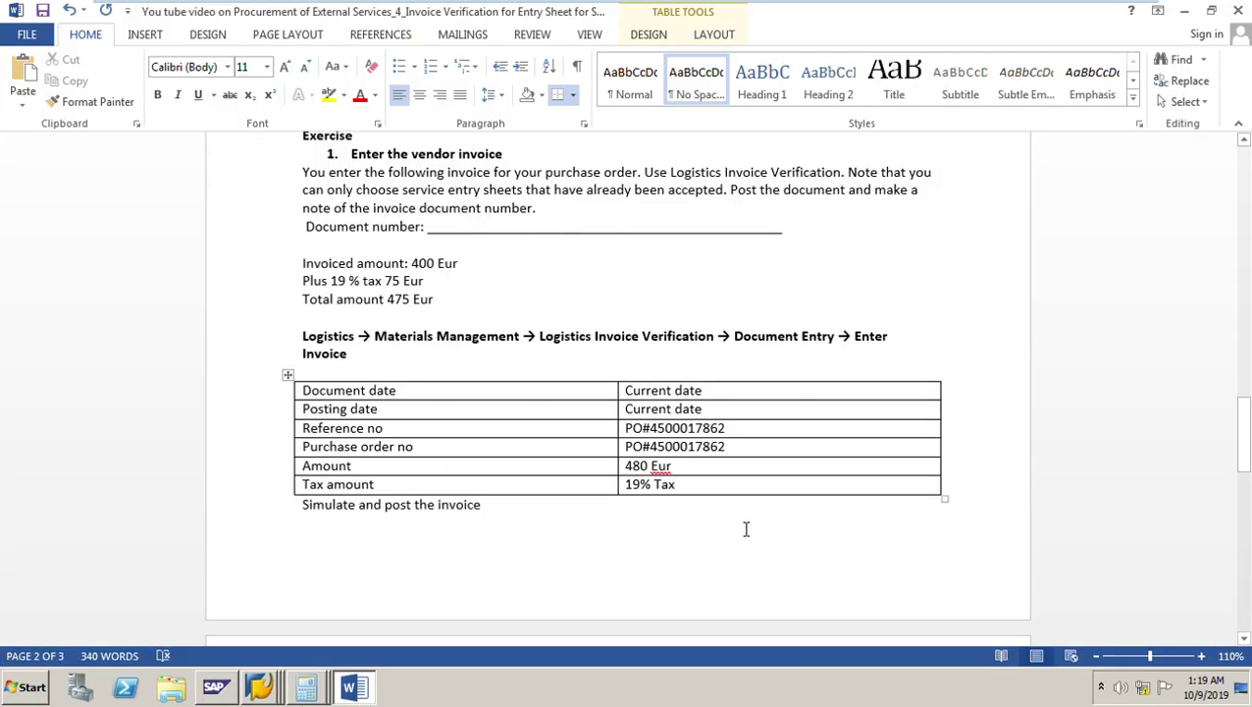
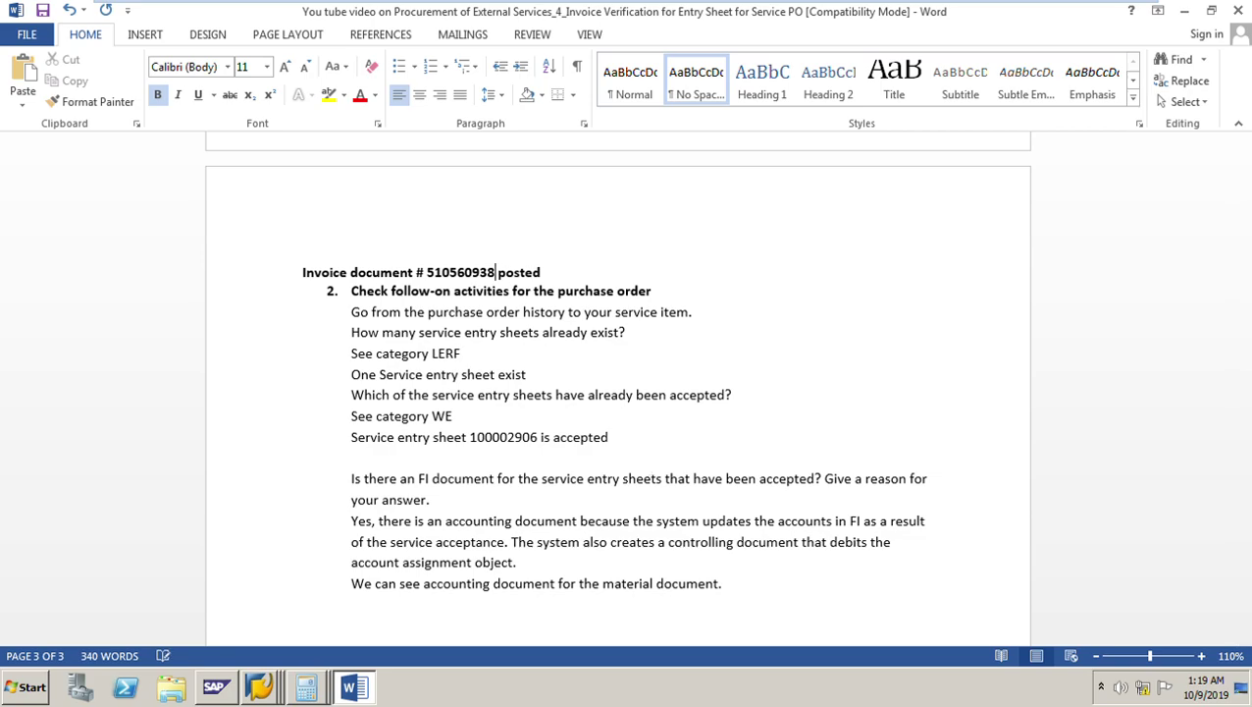
text(92)
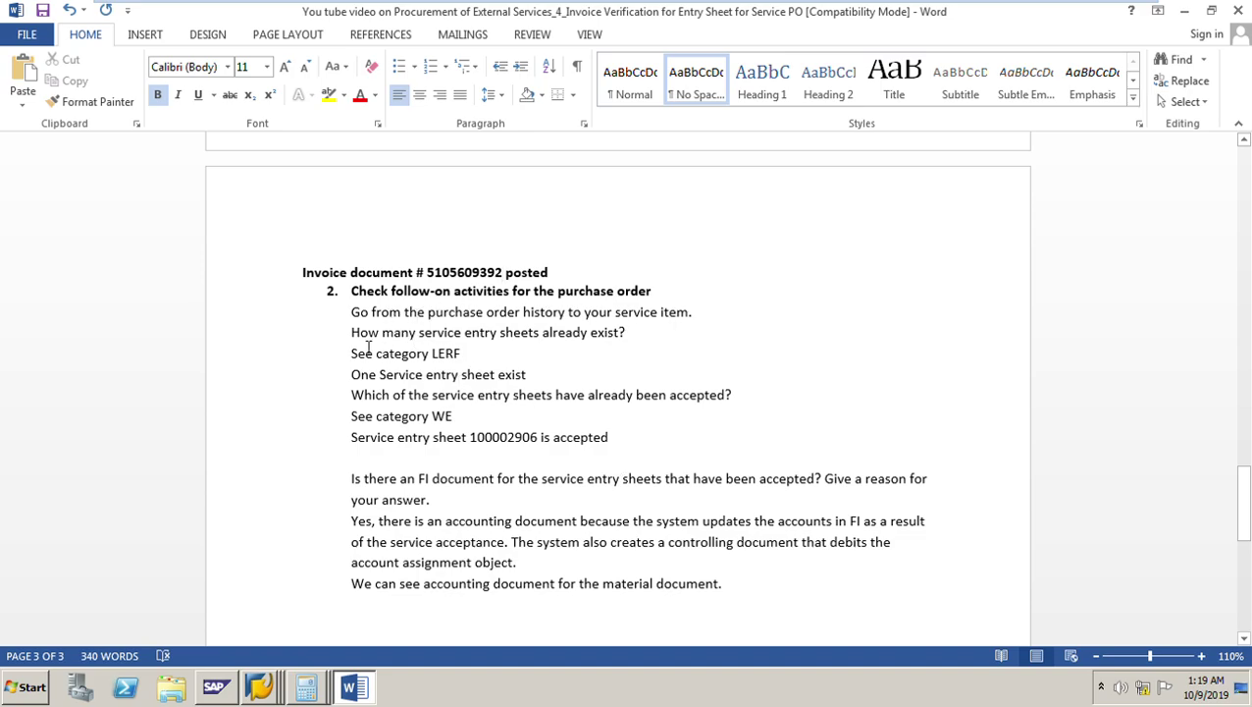
- Read the notes' follow-on questions about how many service entry sheets exist and which ones have been accepted
drag(351, 319, 744, 356)
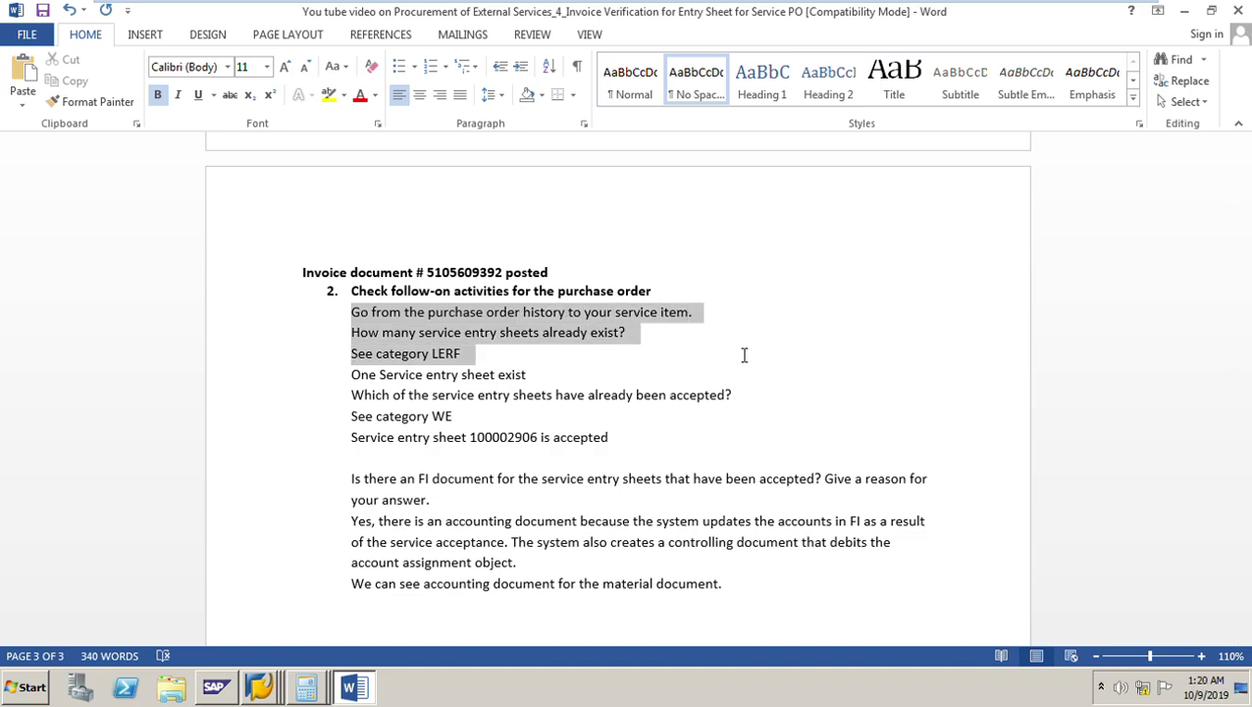
drag(744, 356, 754, 383)
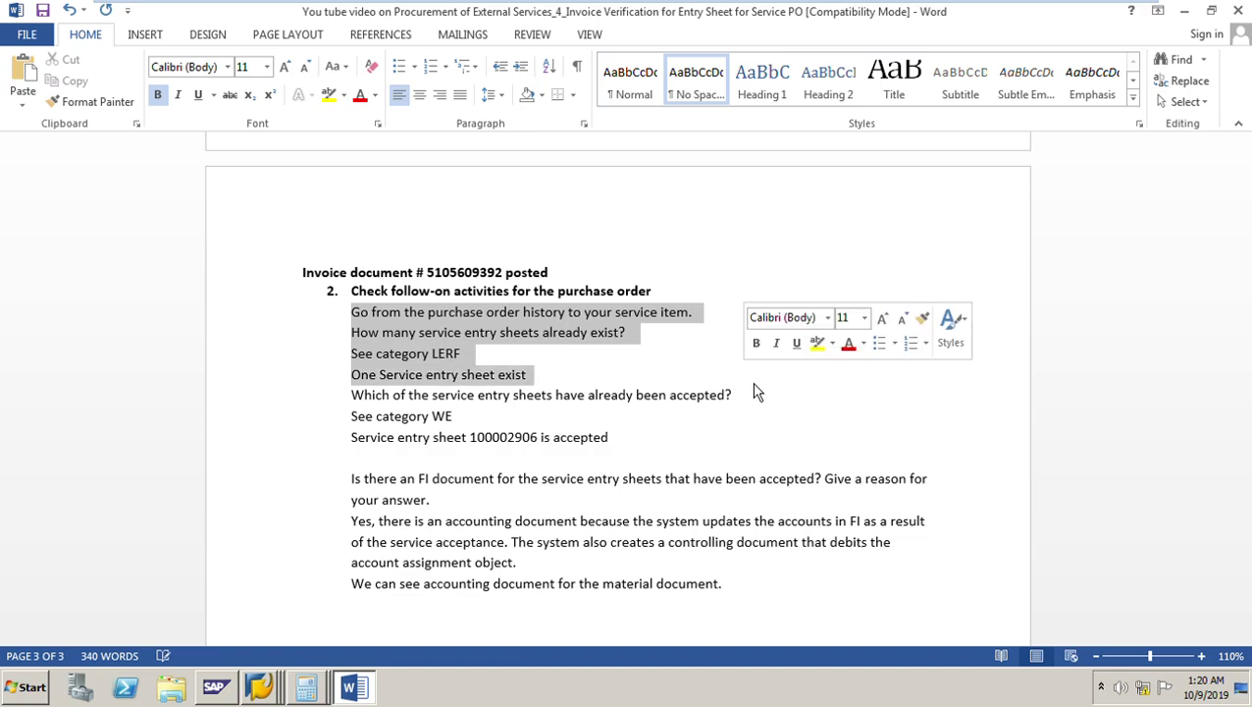
click(530, 376)
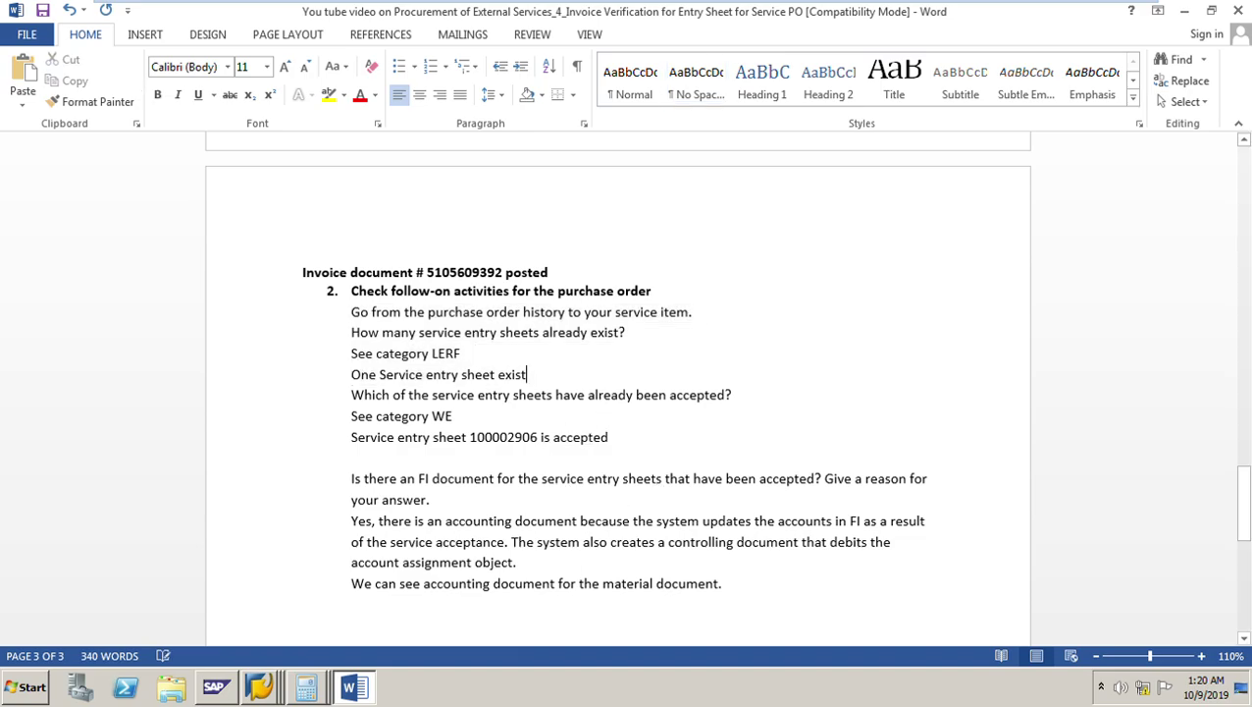
click(263, 693)
click(512, 393)
drag(351, 397, 758, 399)
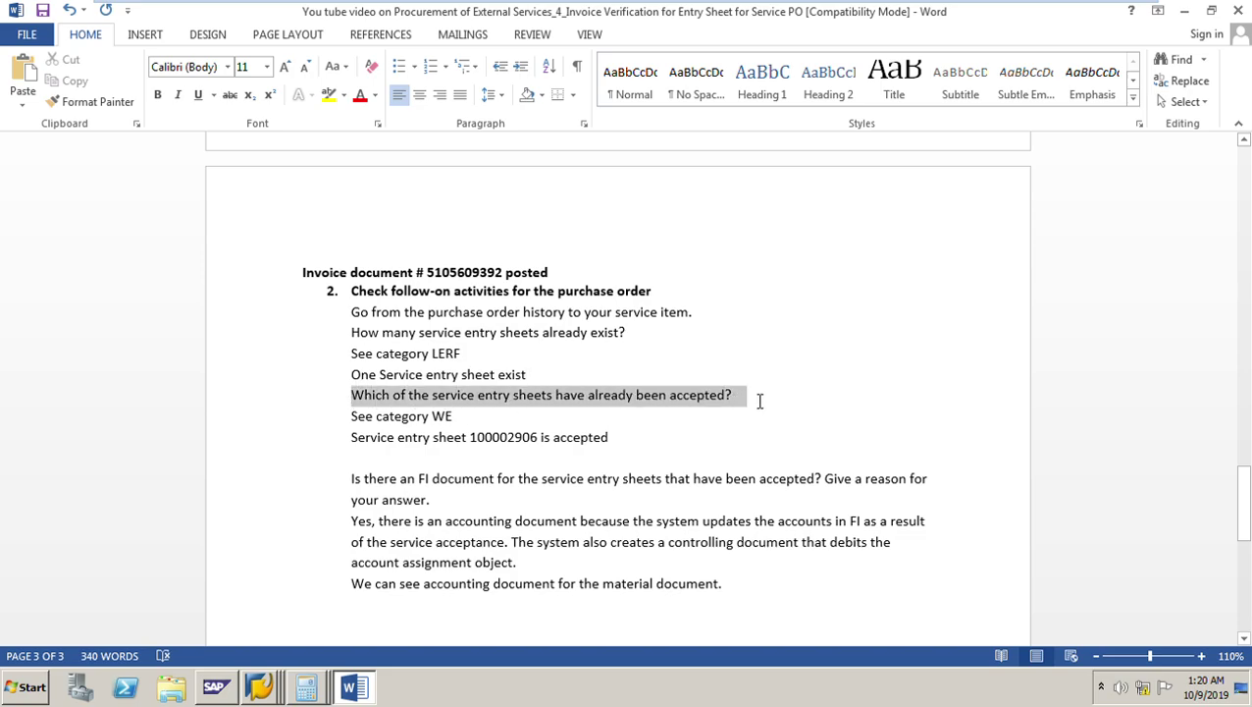
click(372, 458)
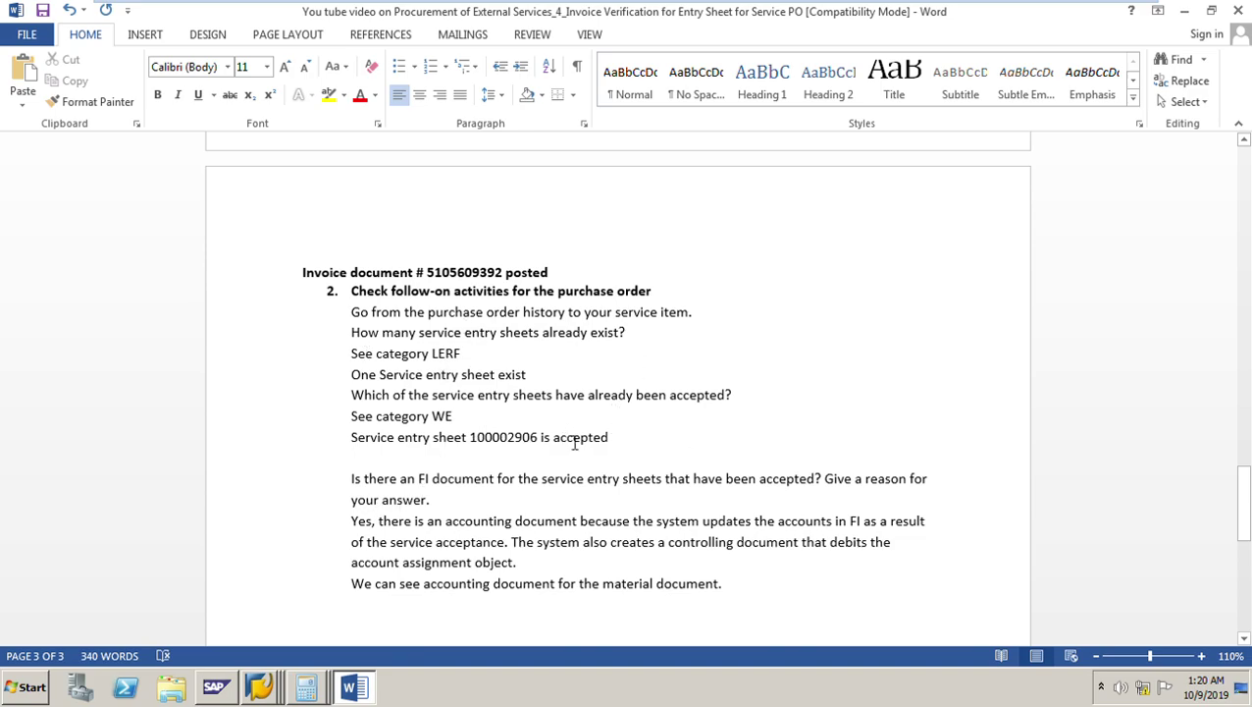
- Switch to the A/C maintenance purchase order in SAP, show its order history and compare the invoice receipt number with the Word notes
click(260, 686)
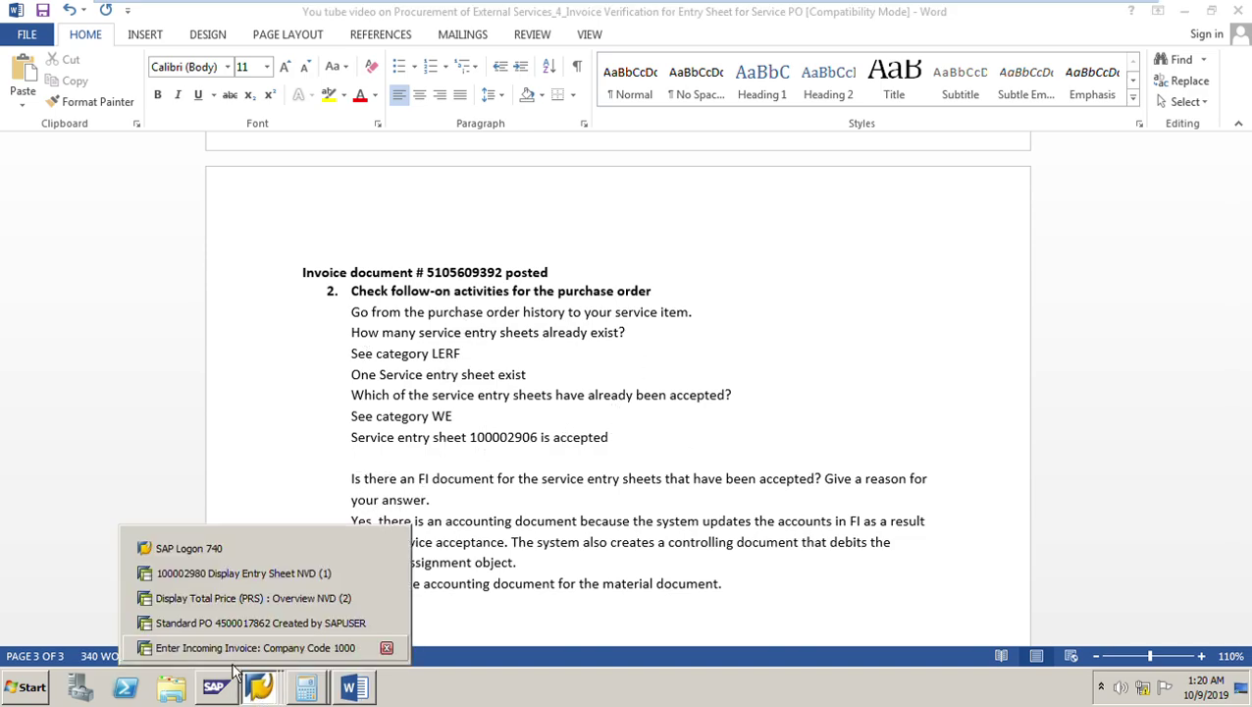
click(238, 624)
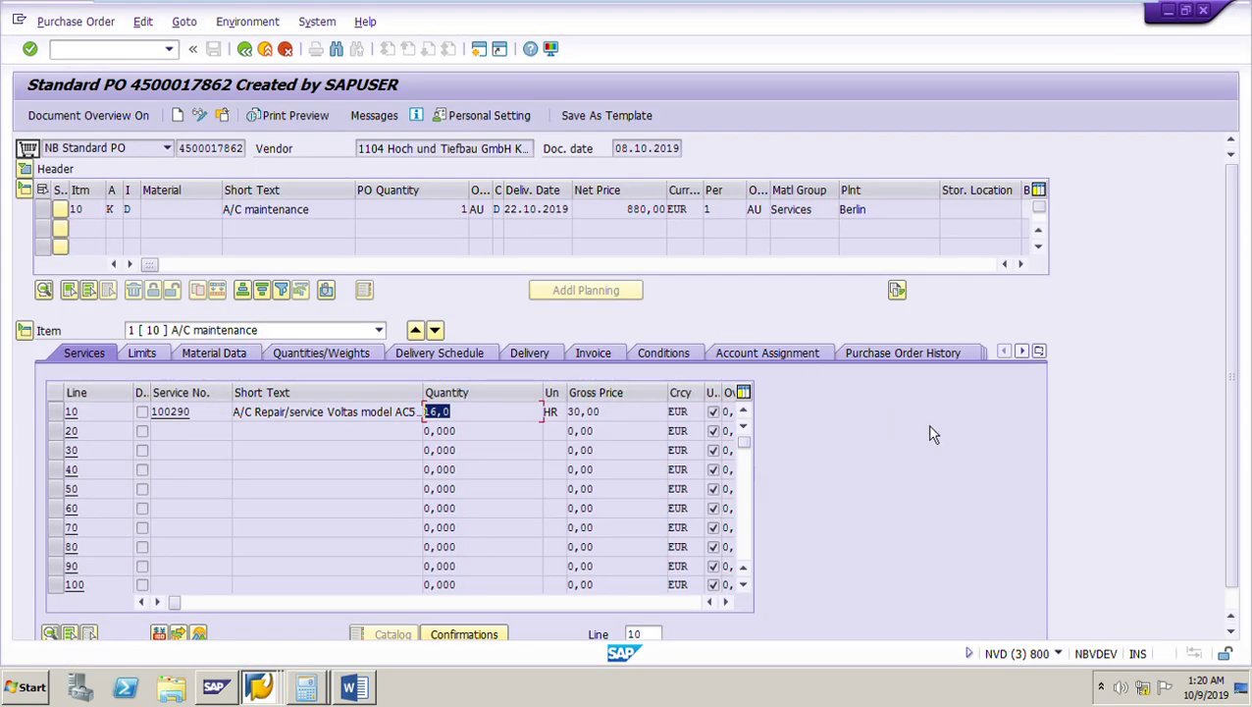
click(899, 365)
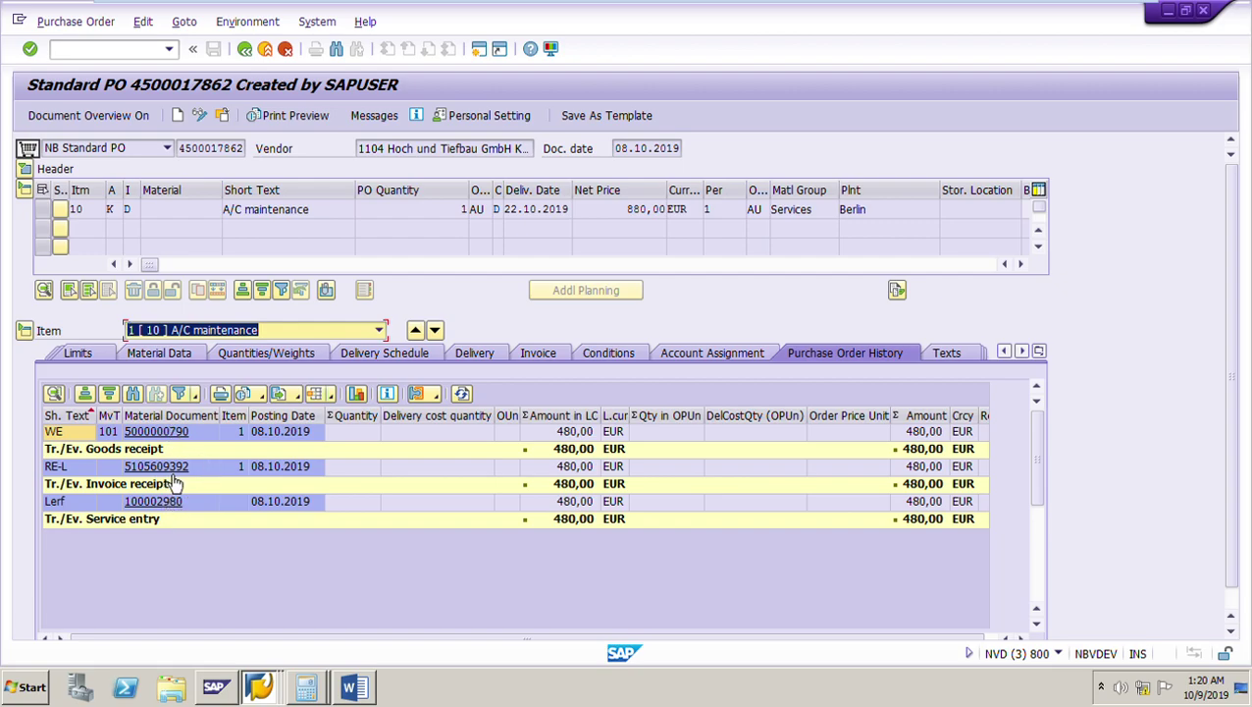
click(356, 689)
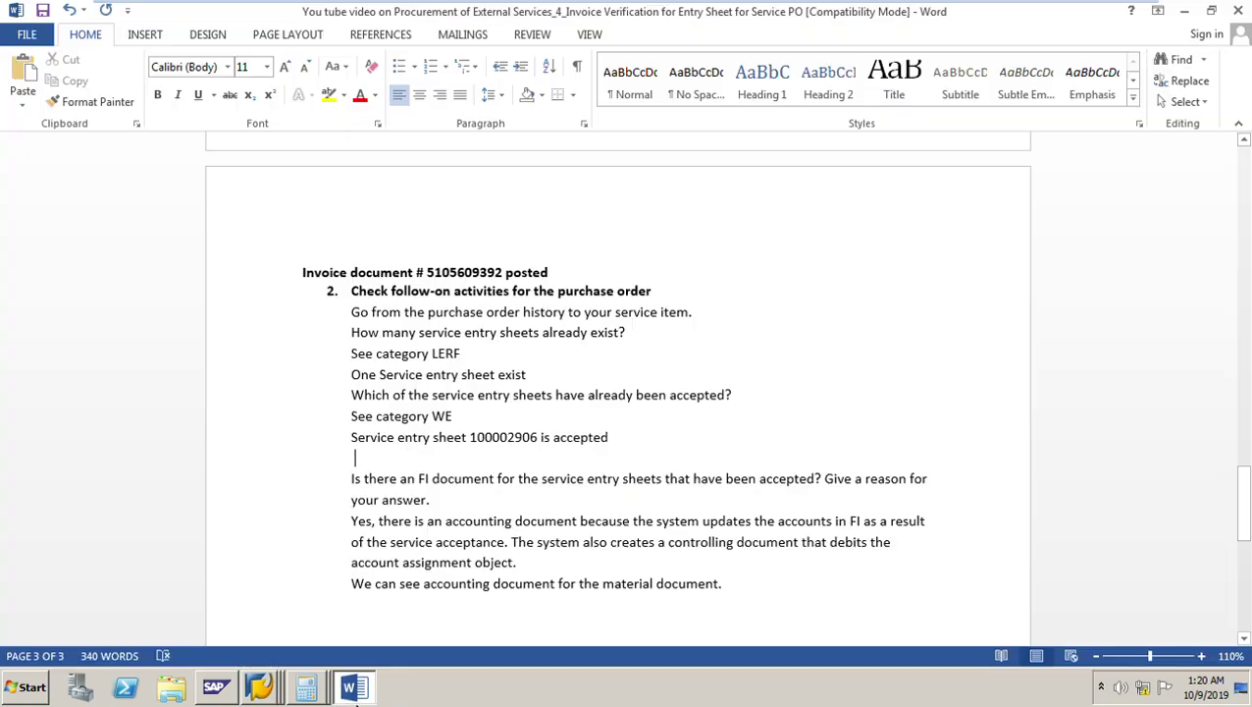
drag(504, 274, 436, 285)
click(356, 688)
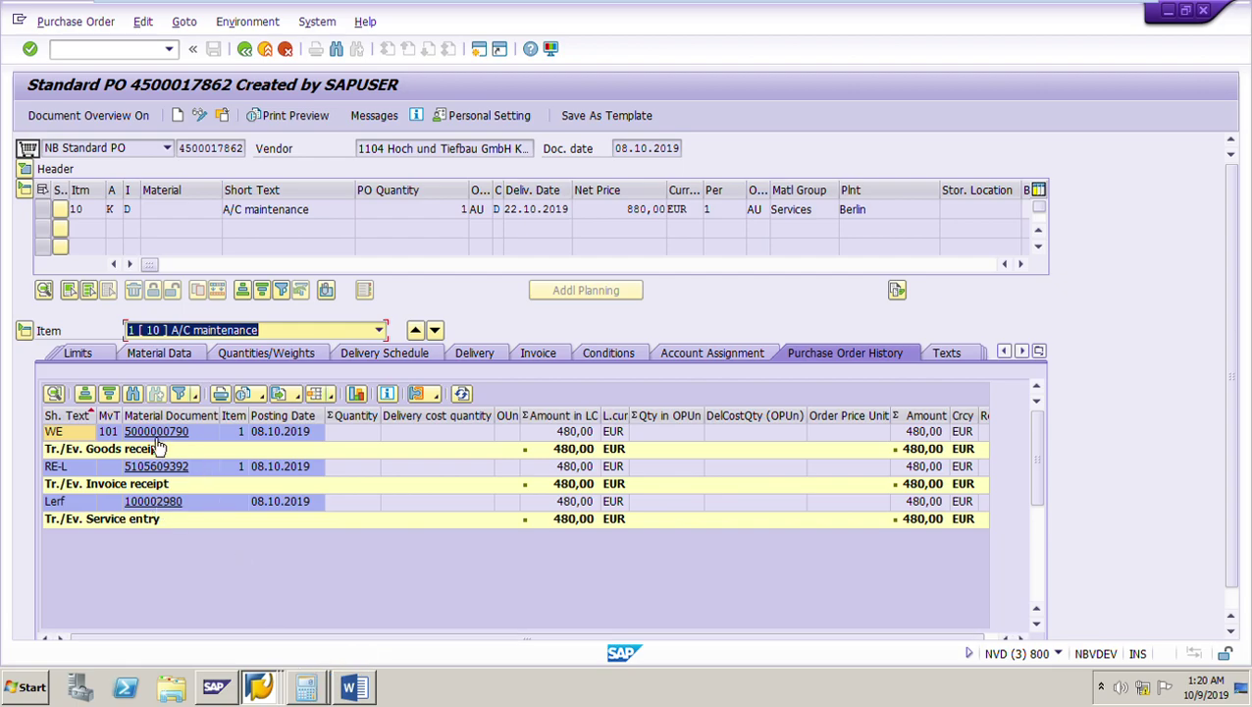
- Look up category LERF in the notes, display the service entry sheet from the Lerf history line and return to the purchase order
click(365, 693)
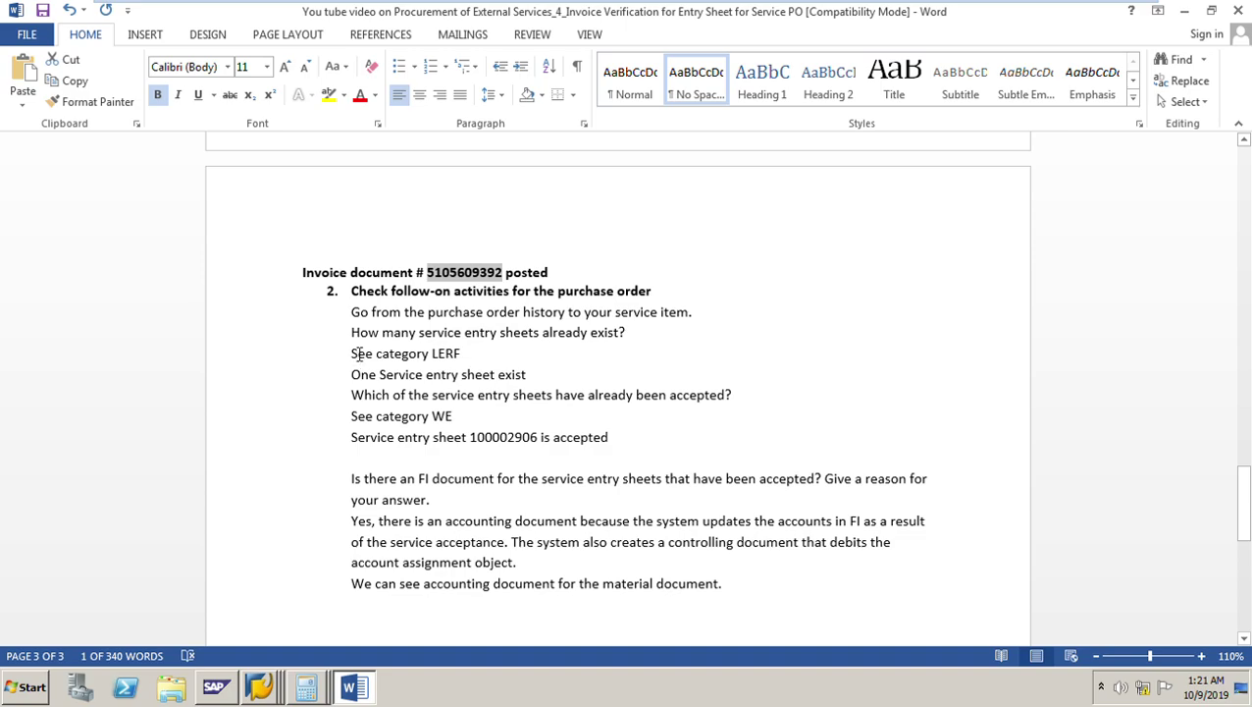
drag(352, 353, 489, 356)
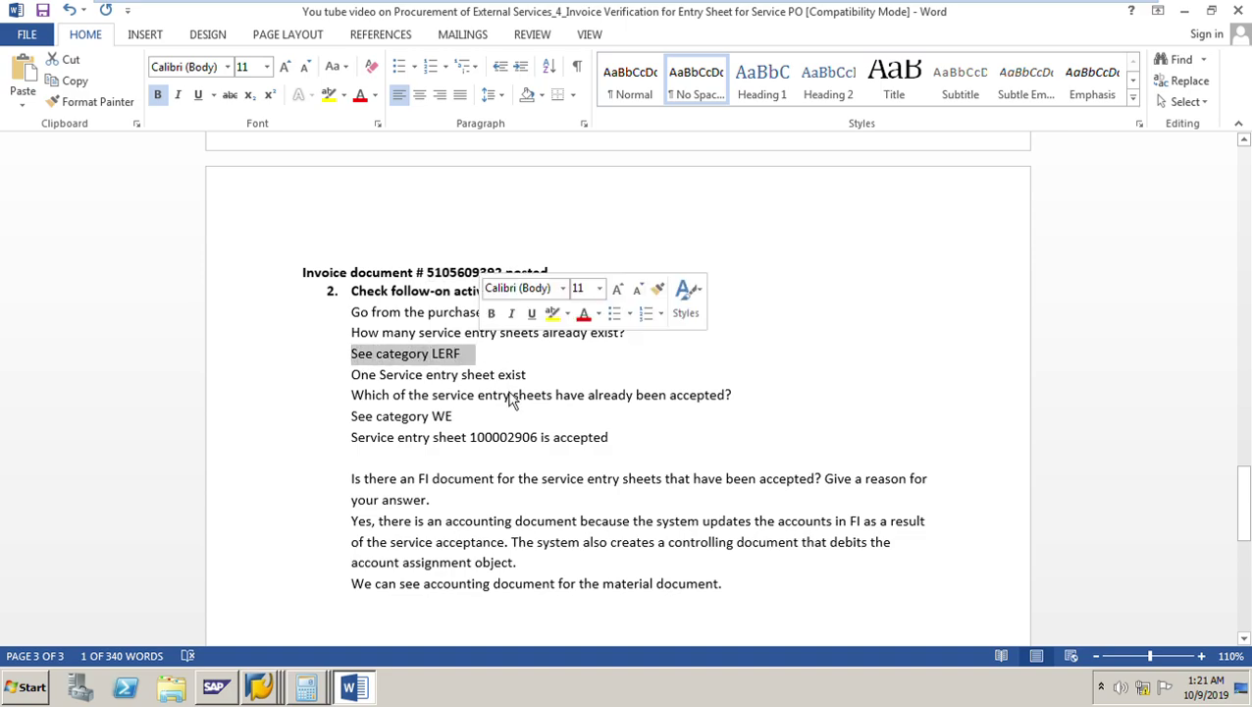
click(373, 692)
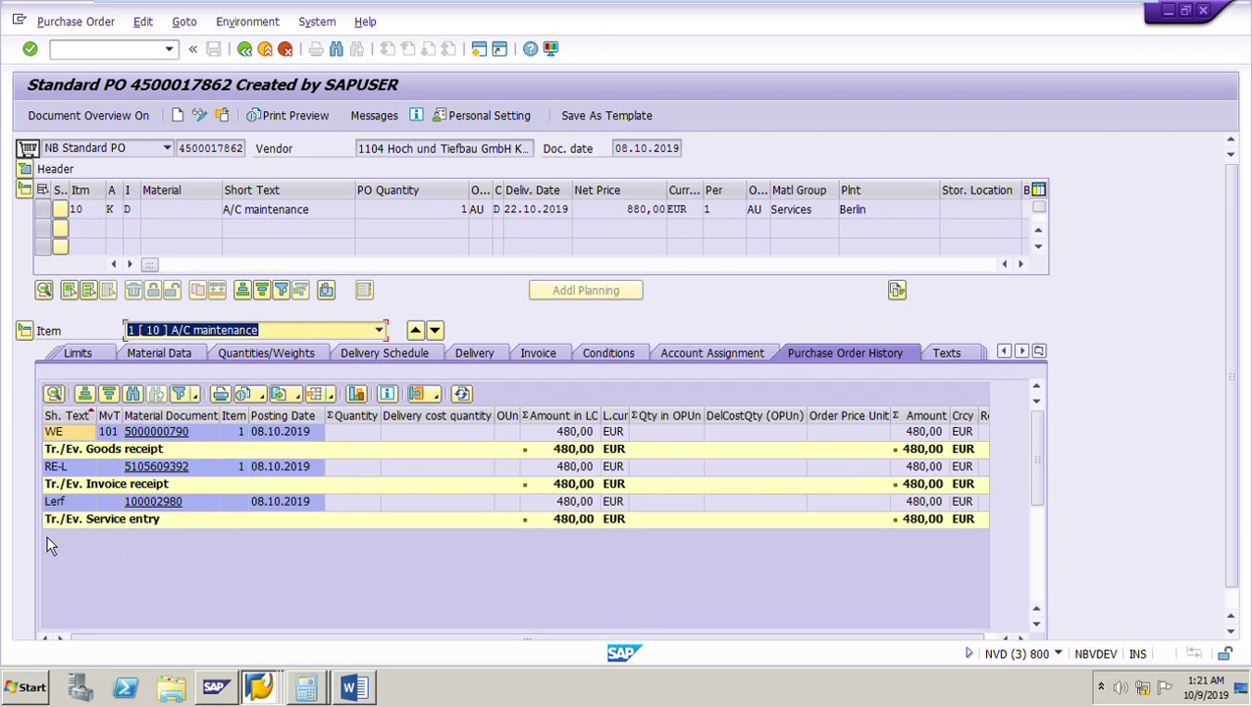
click(61, 509)
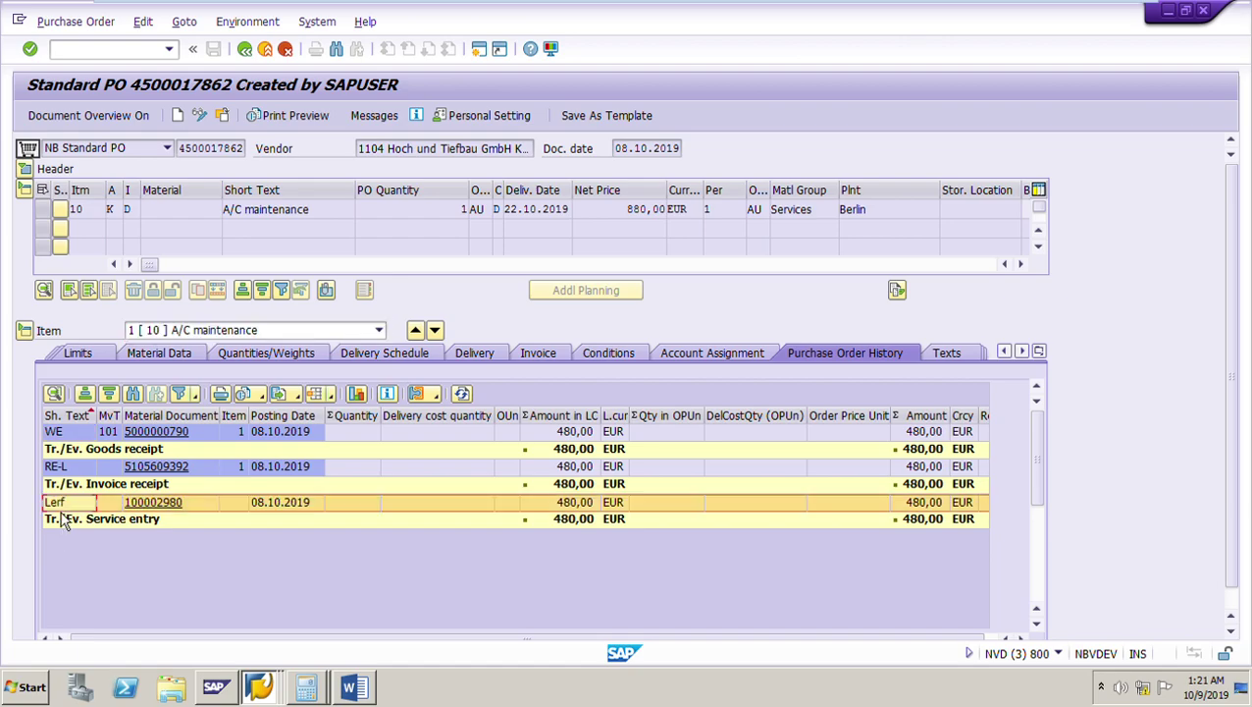
click(157, 504)
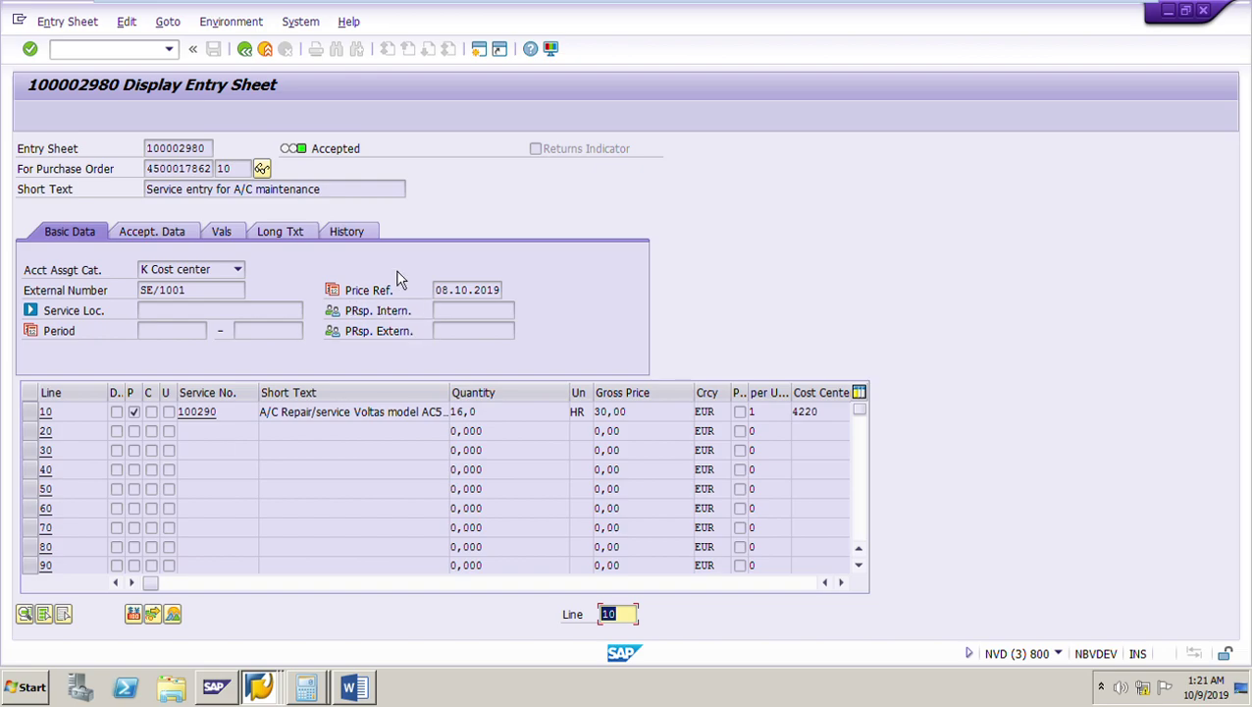
click(245, 50)
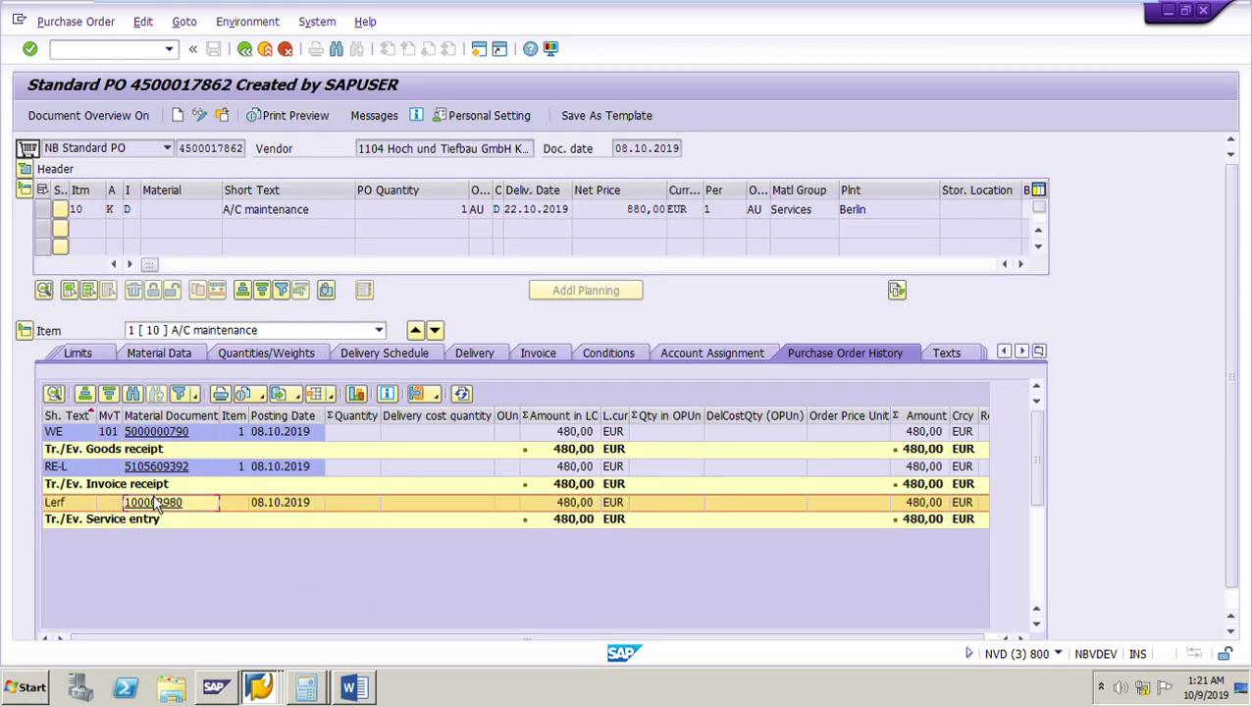
- Look up category WE in the notes and examine the matching goods receipt line in the purchase order history
click(354, 687)
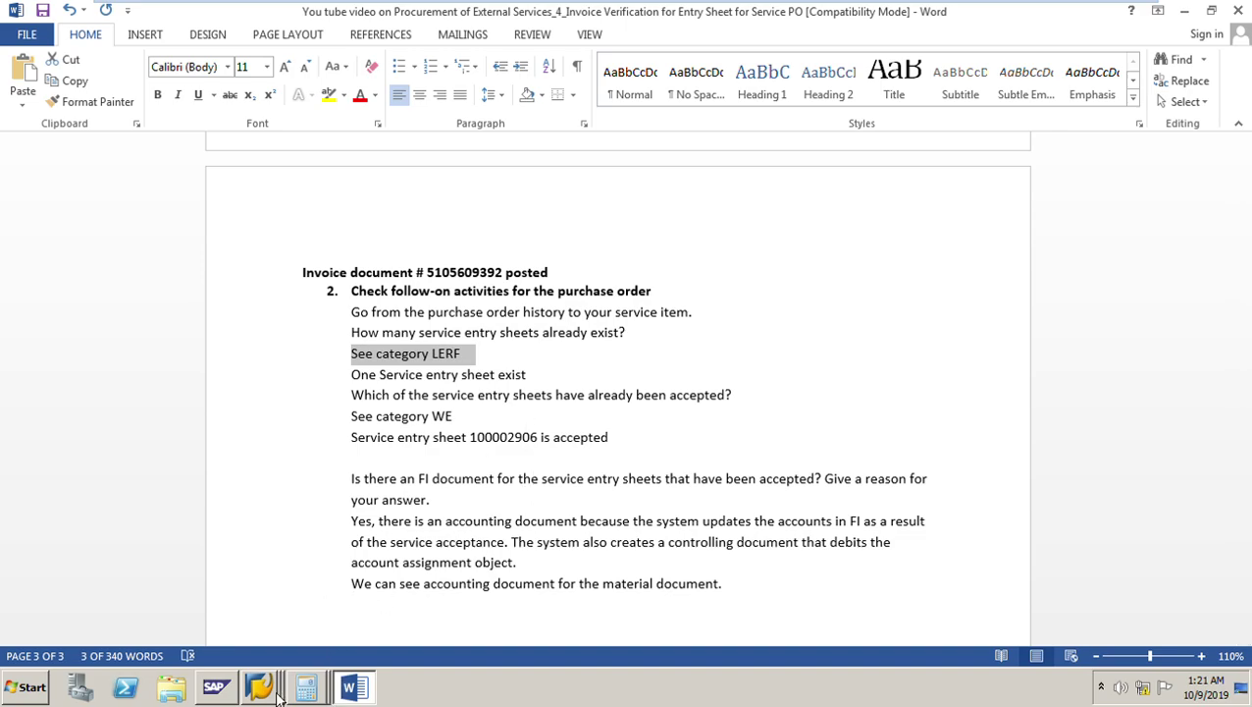
drag(453, 417, 376, 416)
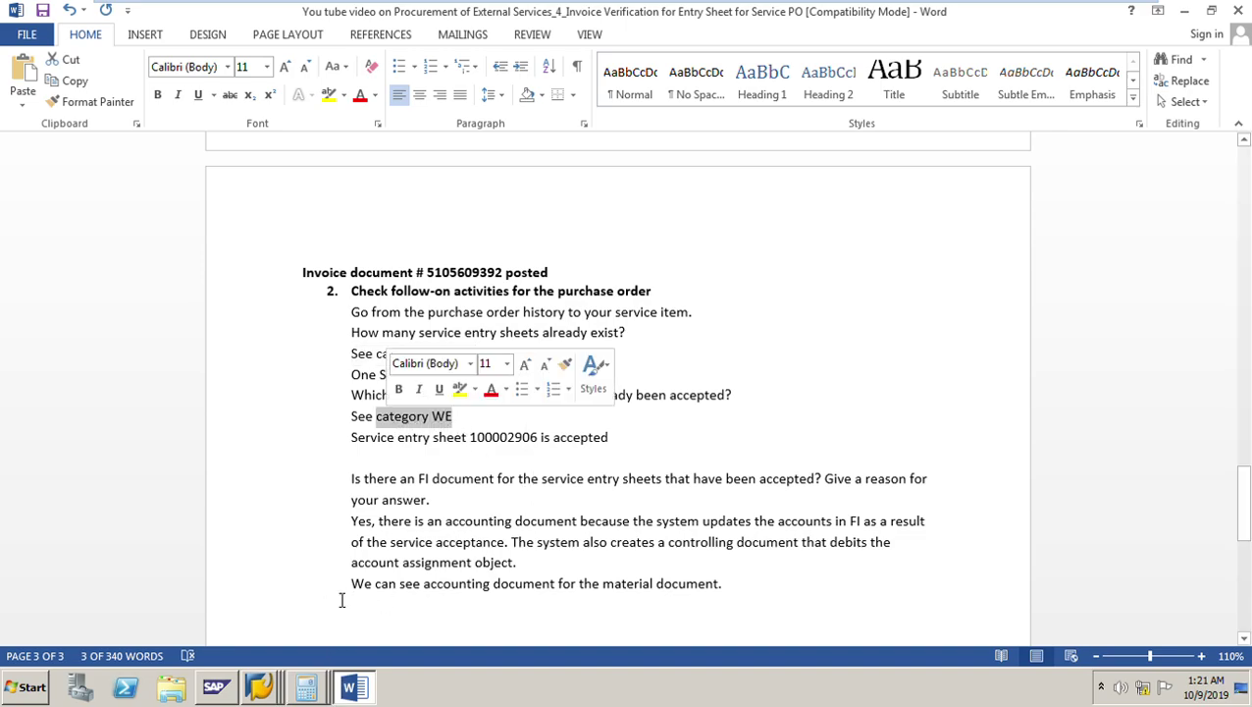
click(260, 687)
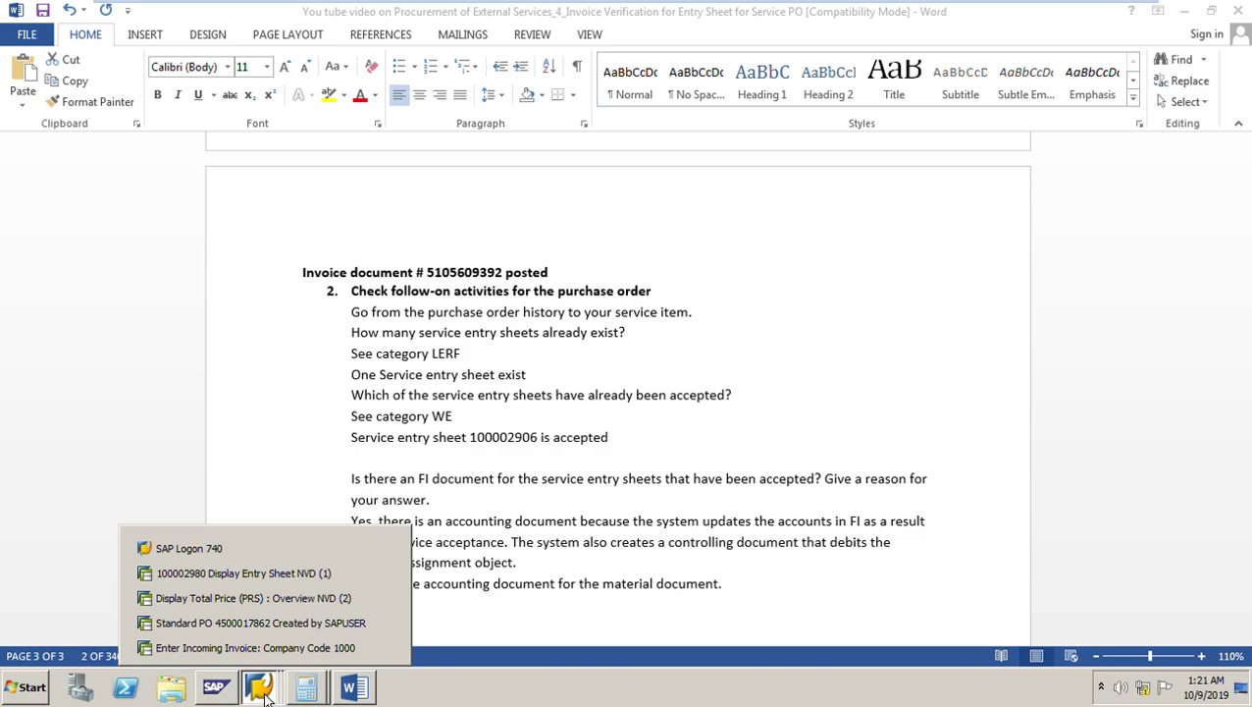
click(251, 624)
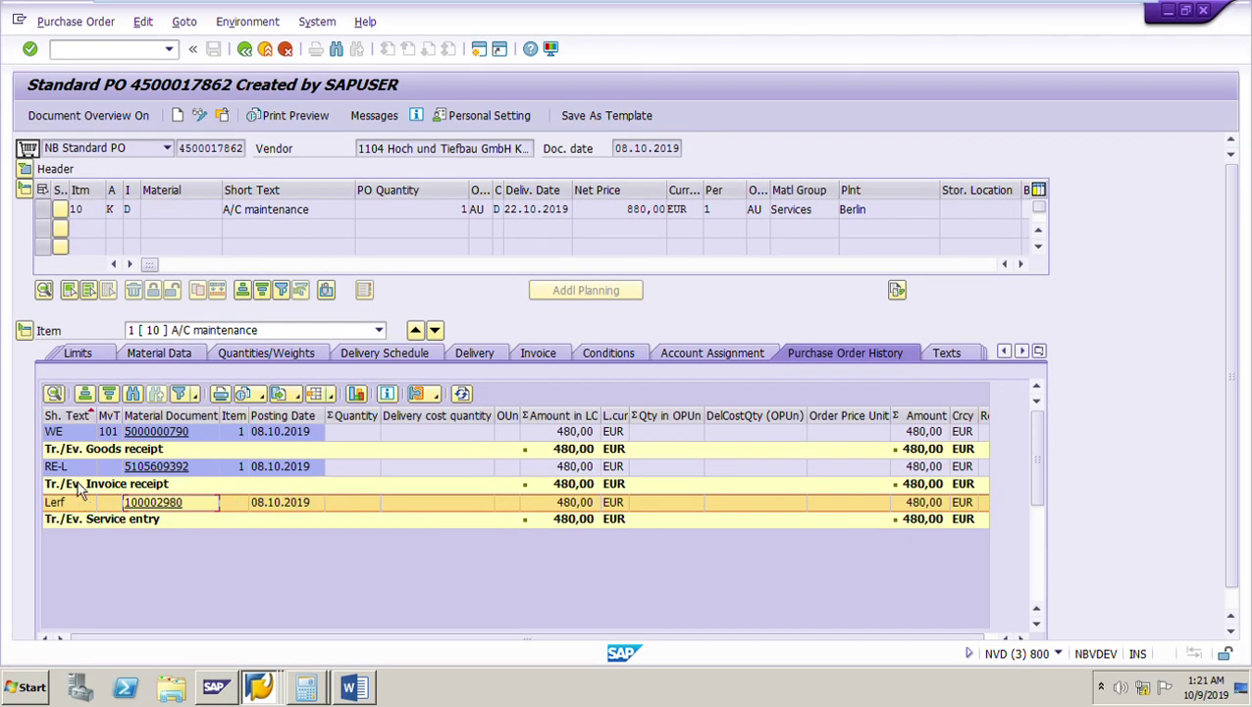
click(59, 438)
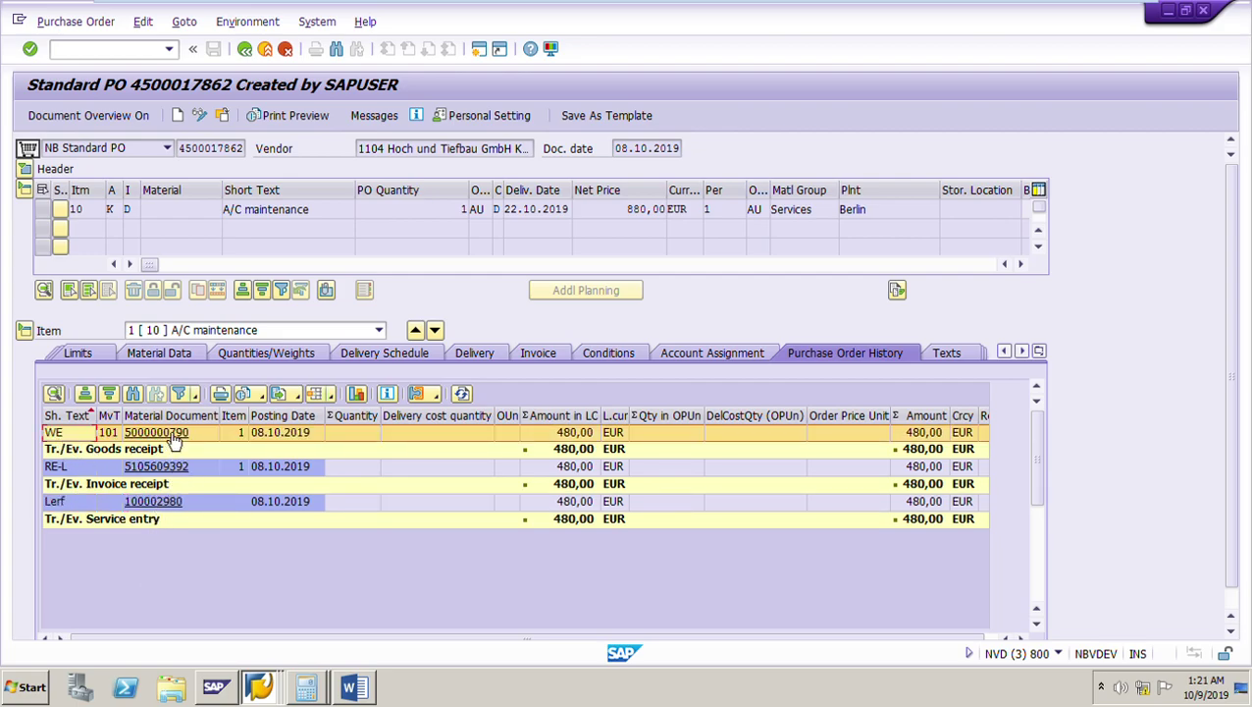
click(371, 691)
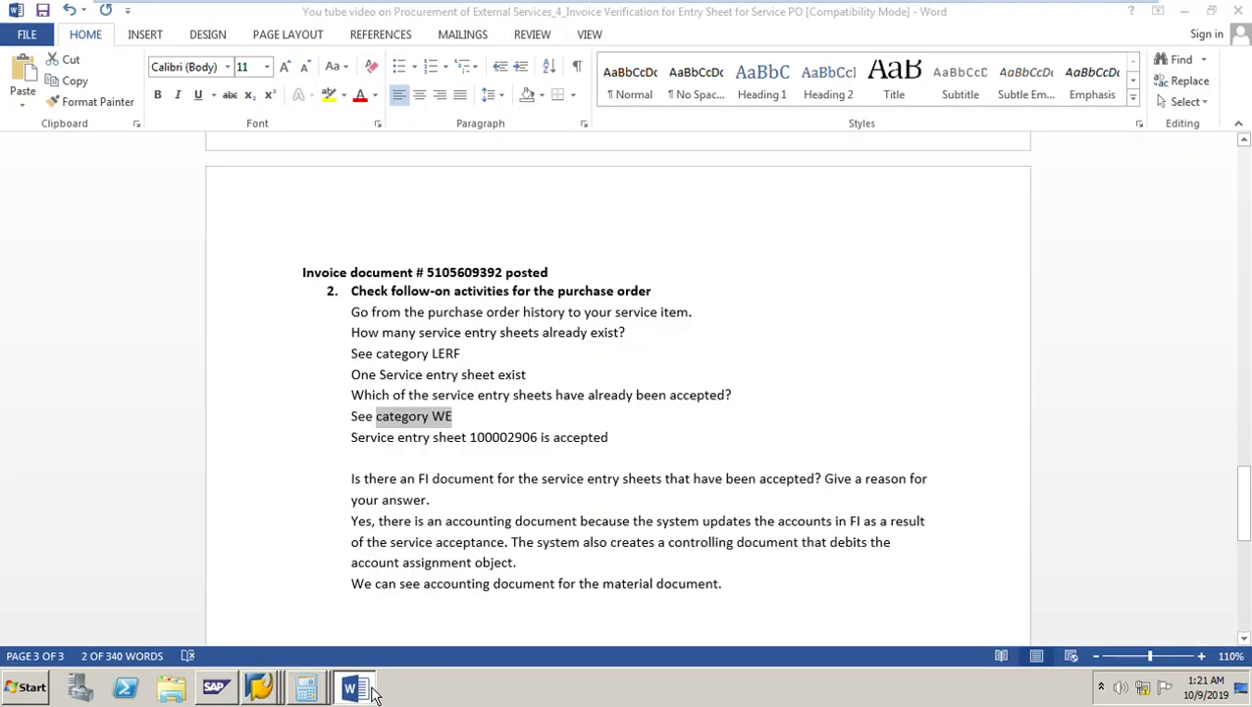
click(371, 691)
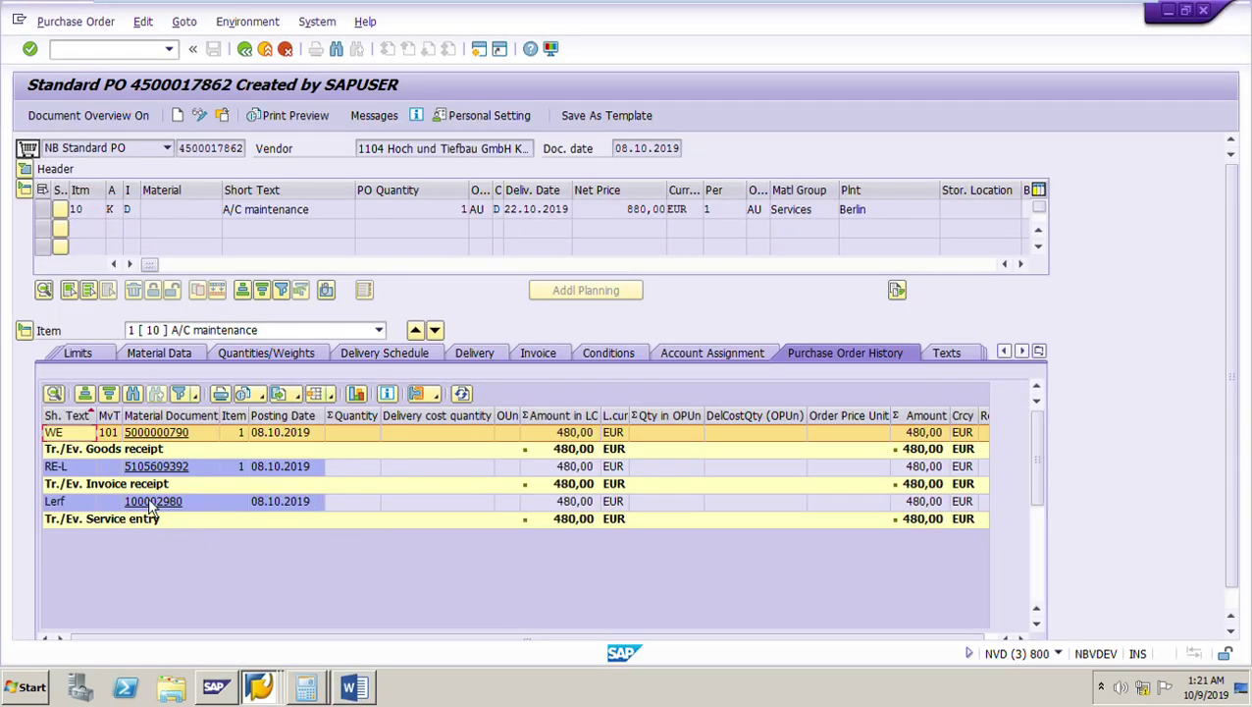
- Display the invoice from the RE-L history line, return to the purchase order history and consult the Word notes
click(154, 468)
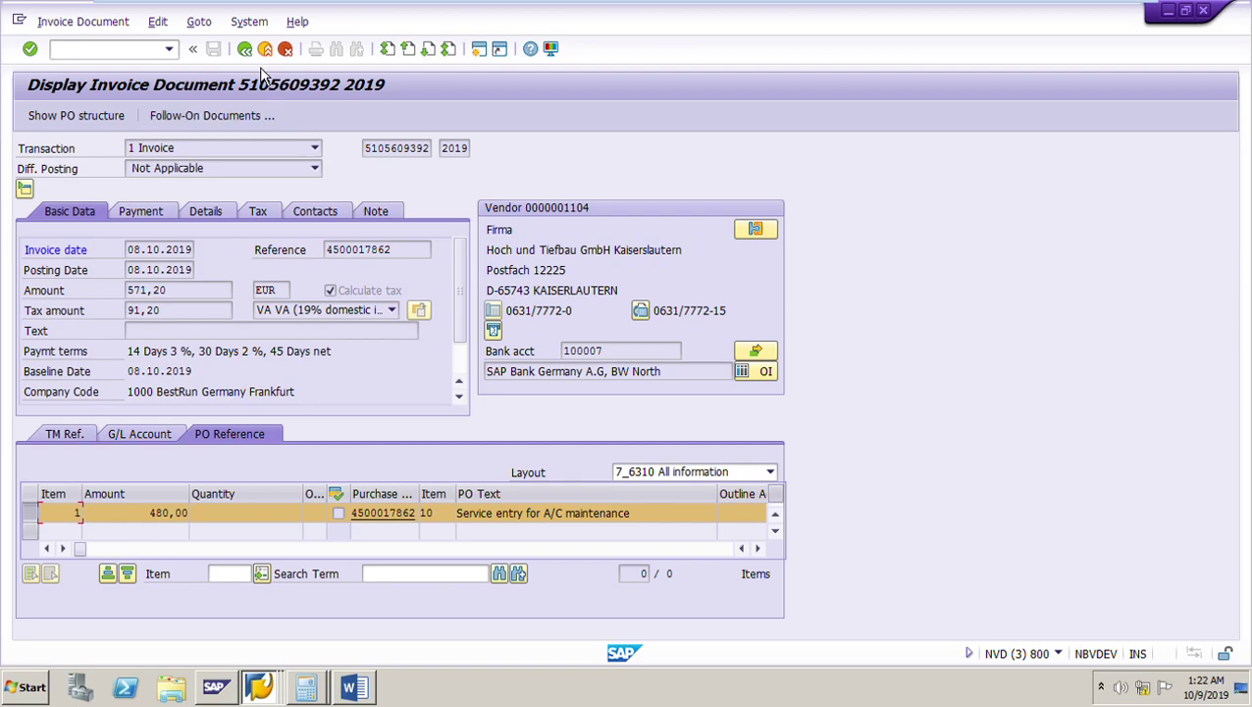
key(F3)
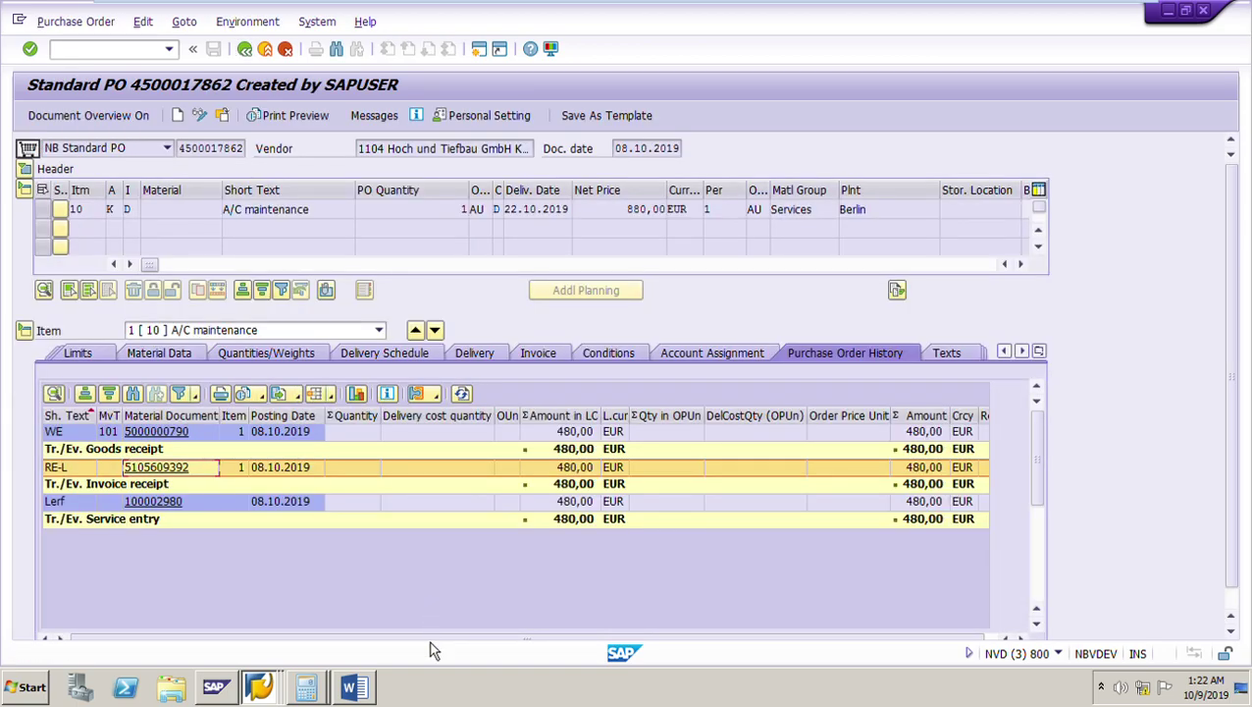
click(355, 687)
click(367, 701)
- Reopen the invoice from the RE-L history line and display its accounting document through the follow-on documents
click(160, 468)
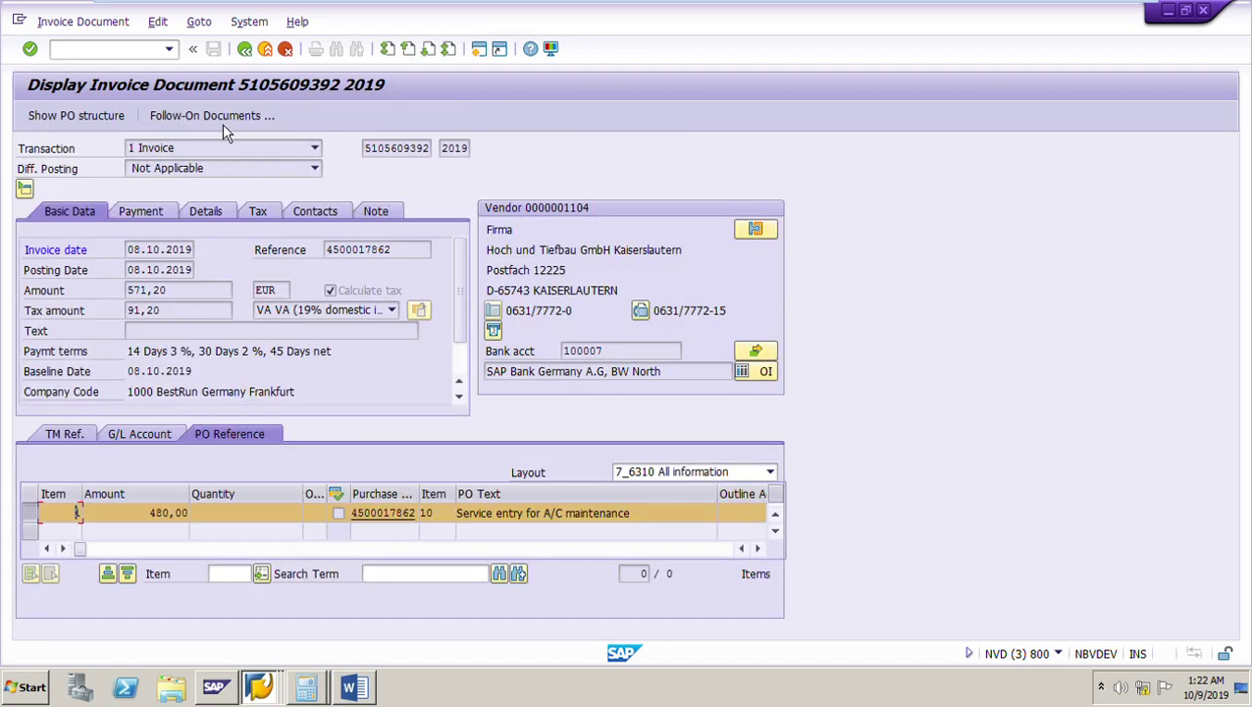
click(222, 124)
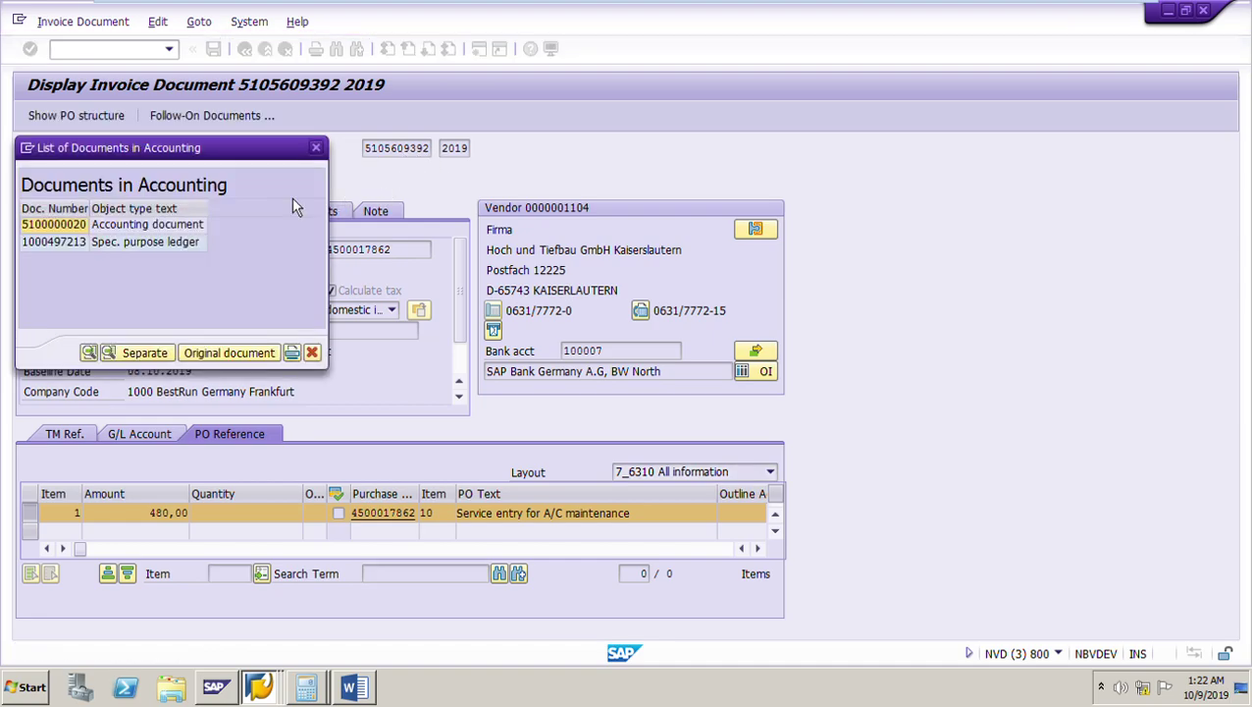
double_click(67, 242)
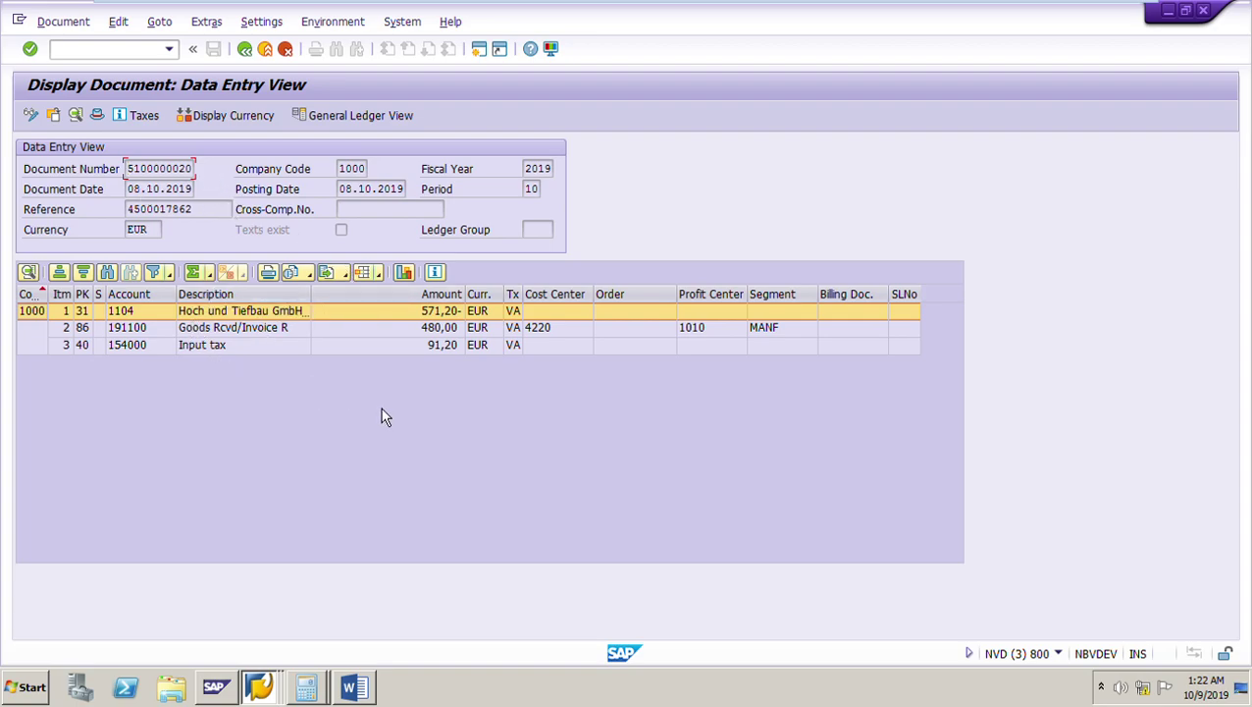
- Examine the accounting document's G/L accounts, its goods/invoice receipt line and the cost center assignment
click(155, 293)
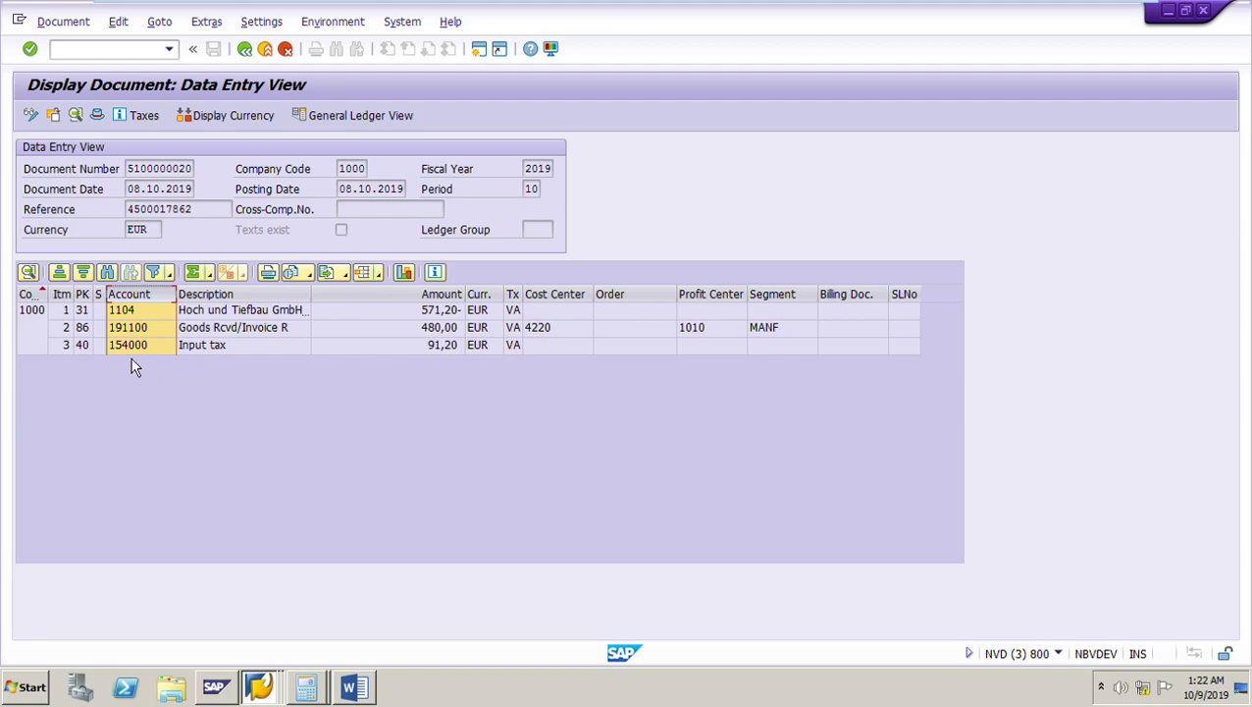
click(43, 330)
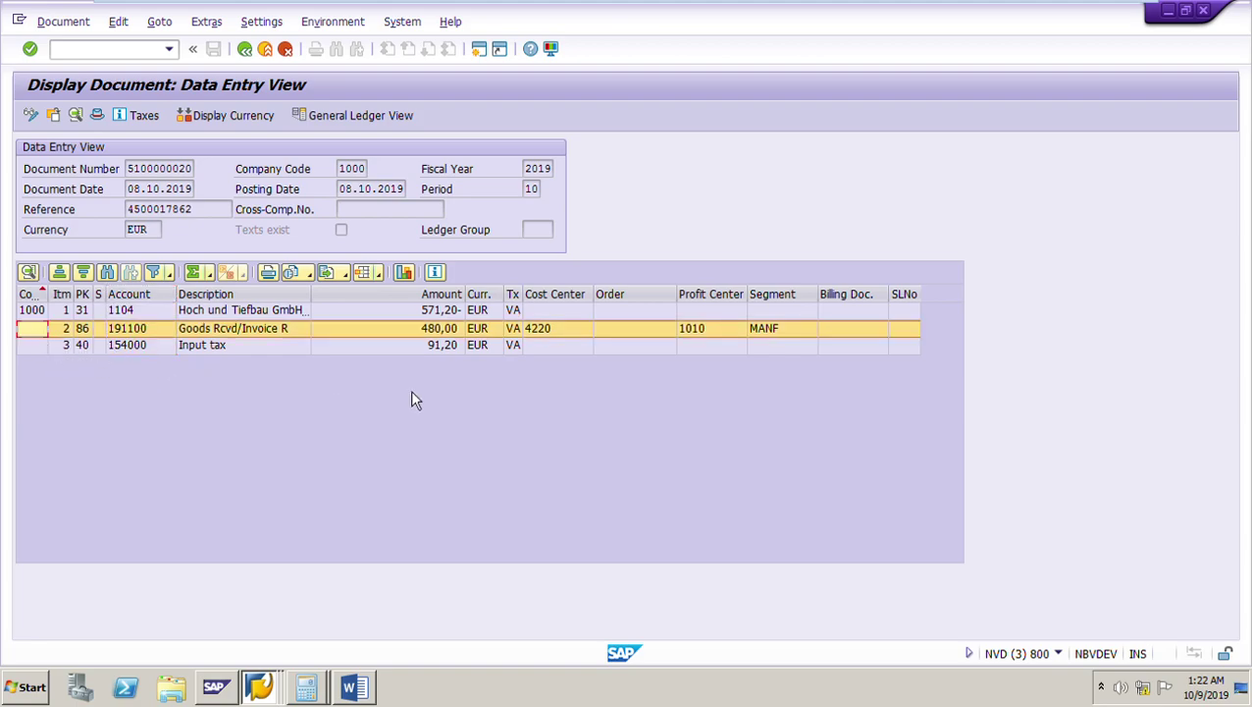
click(556, 339)
click(572, 300)
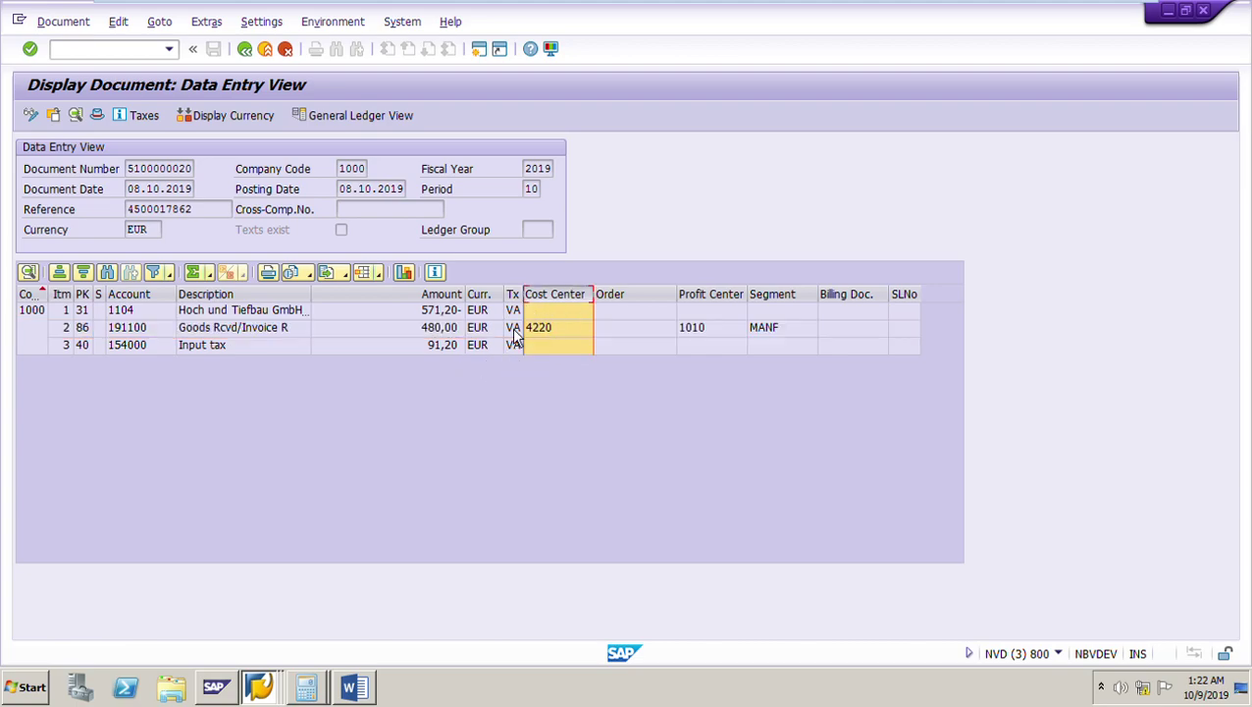
- Check the account column of the invoice's accounting document, close the list of accounting documents and return to the purchase order history
click(153, 297)
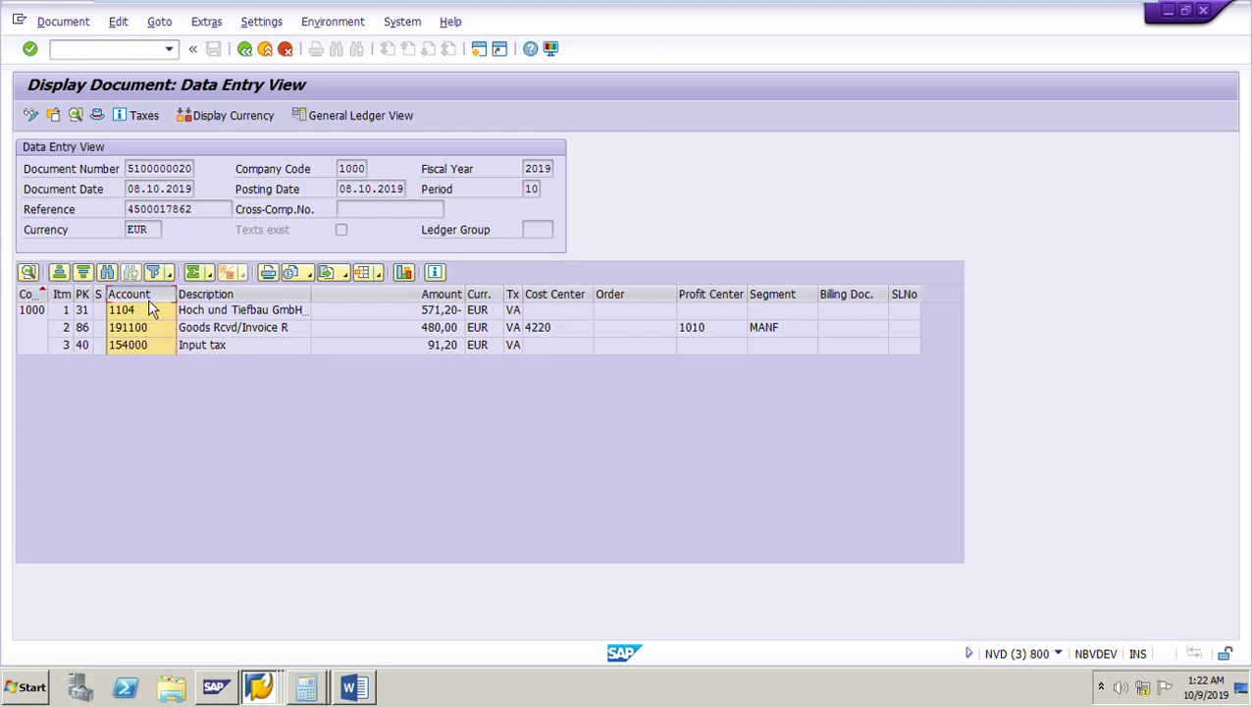
click(249, 57)
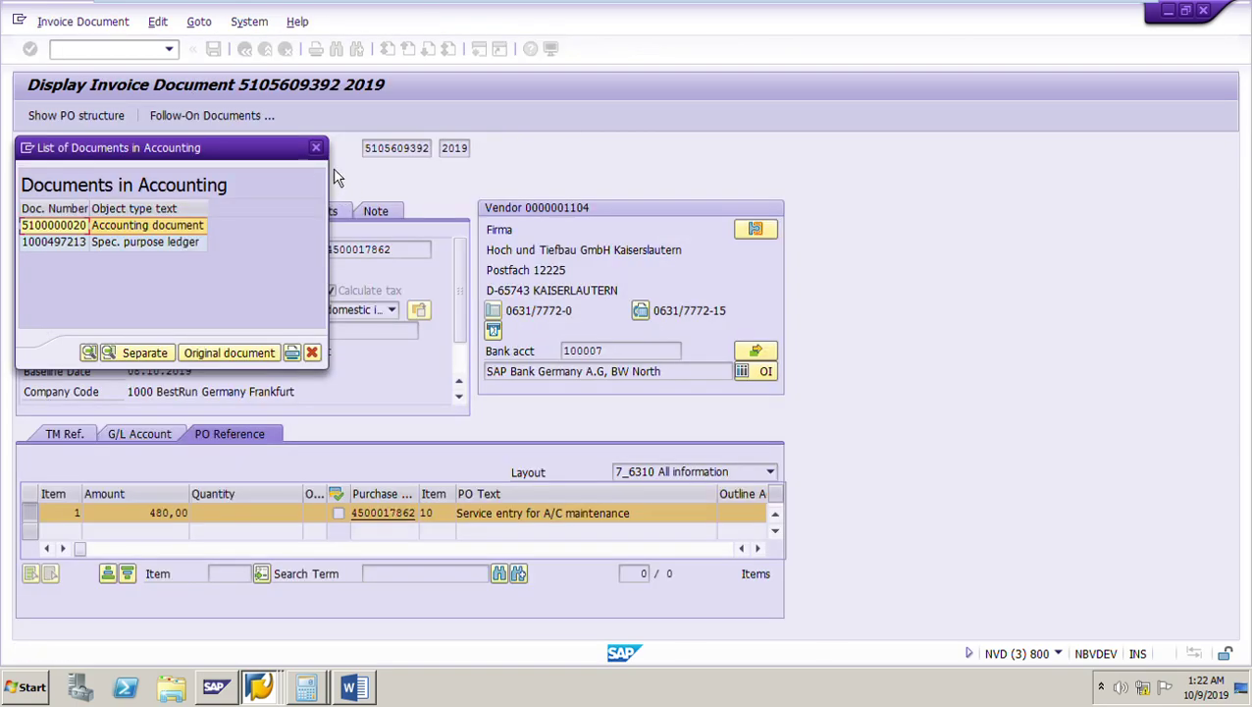
click(316, 148)
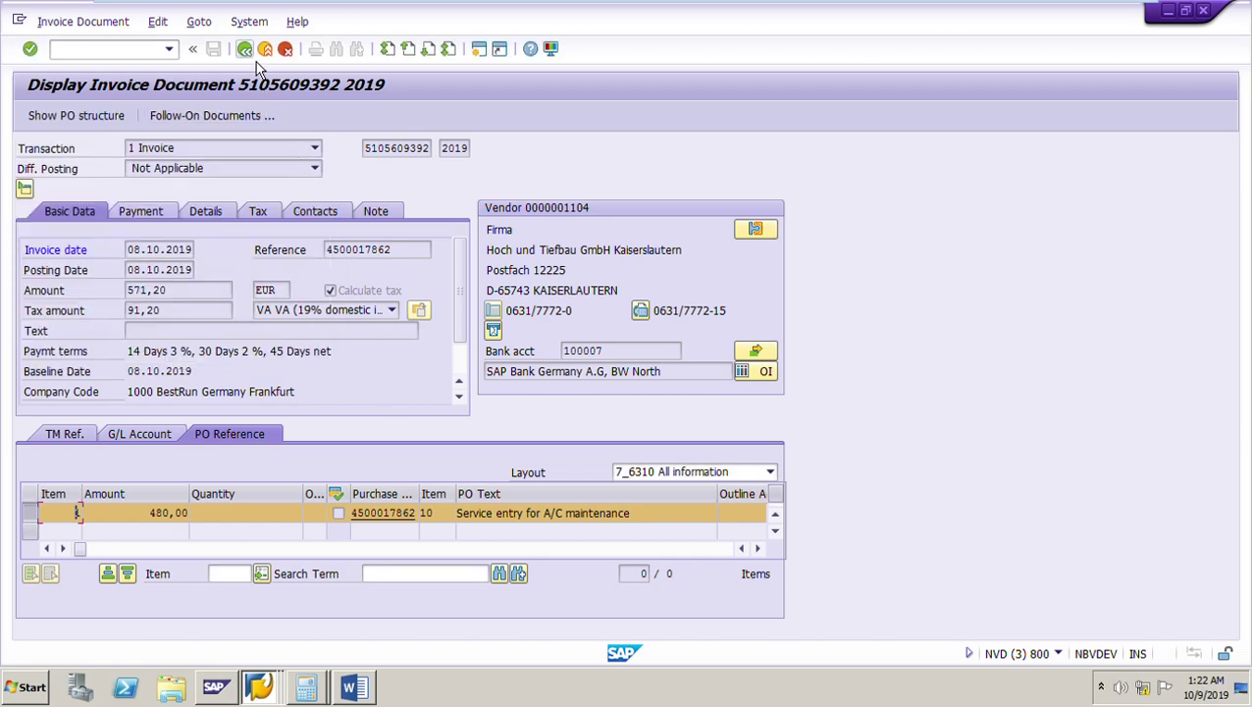
click(254, 60)
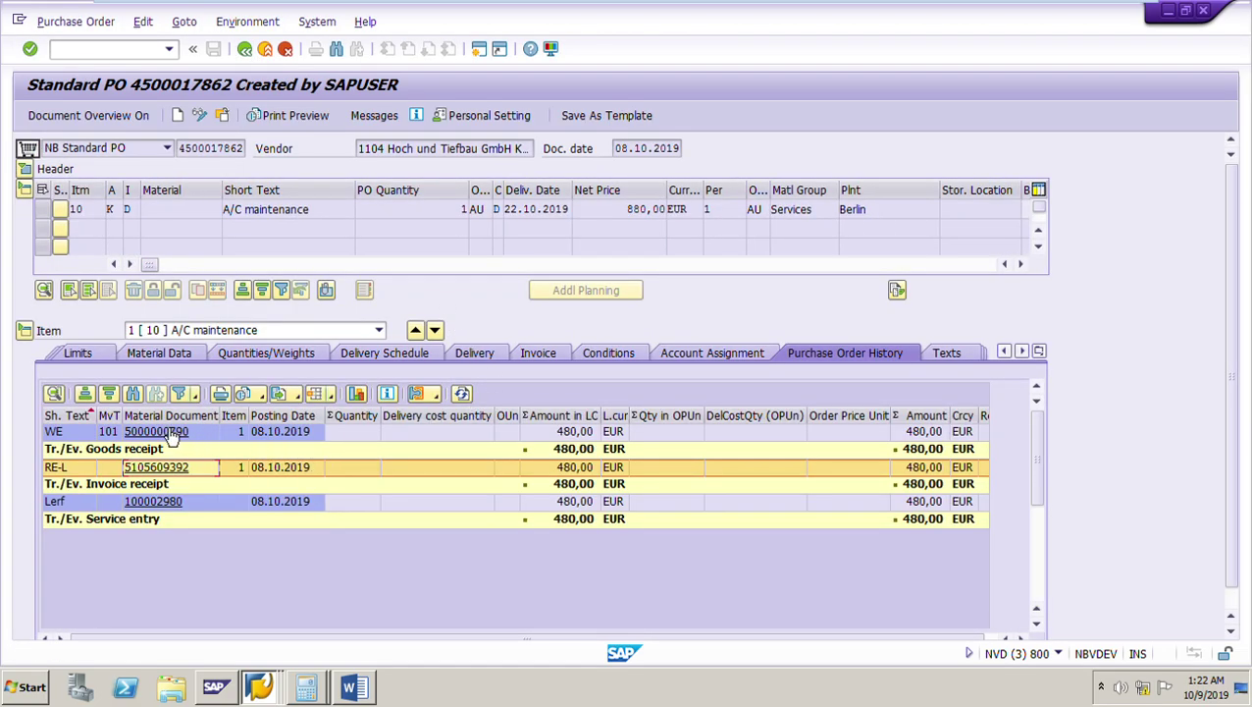
- Display the material document from the WE goods receipt history line and open its accounting document through the FI documents
click(172, 435)
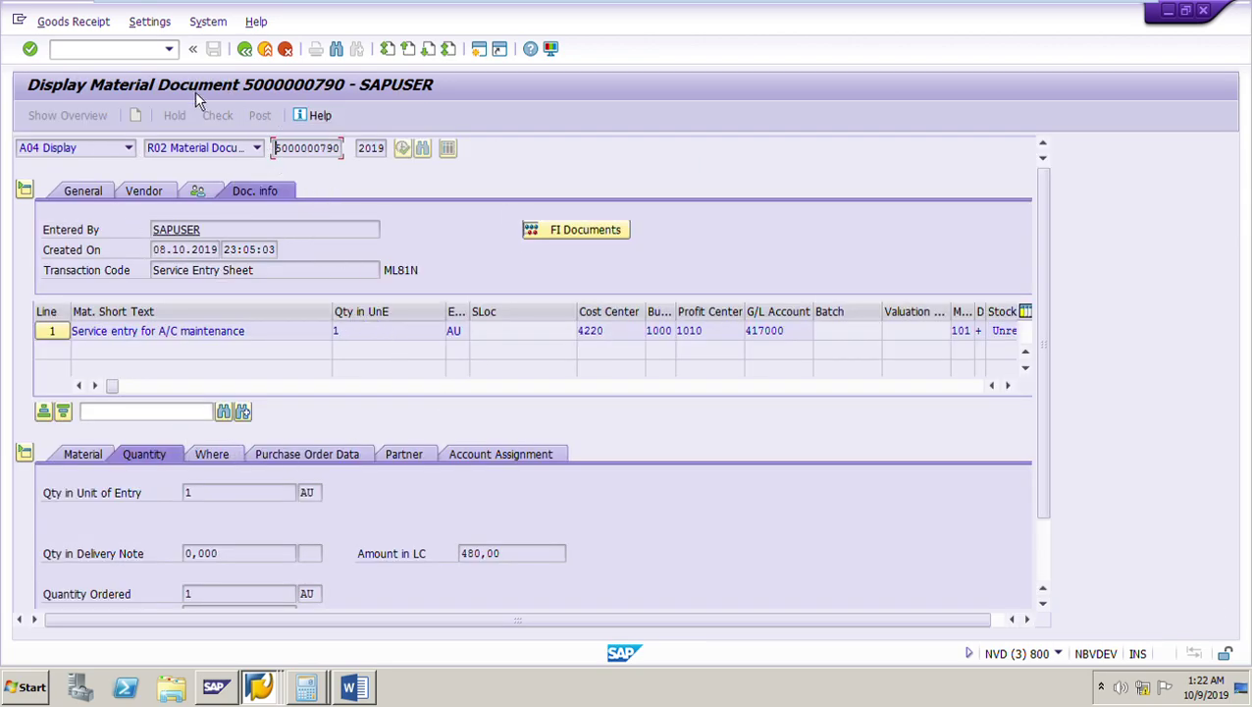
click(555, 230)
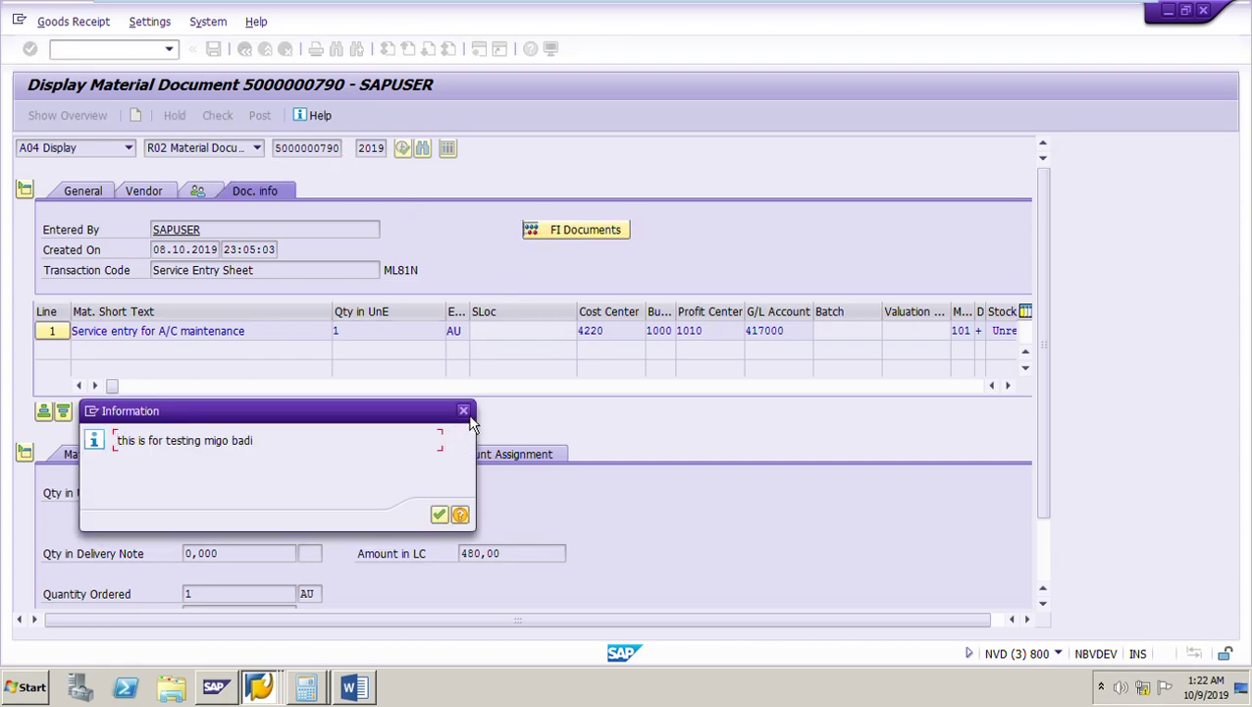
key(Return)
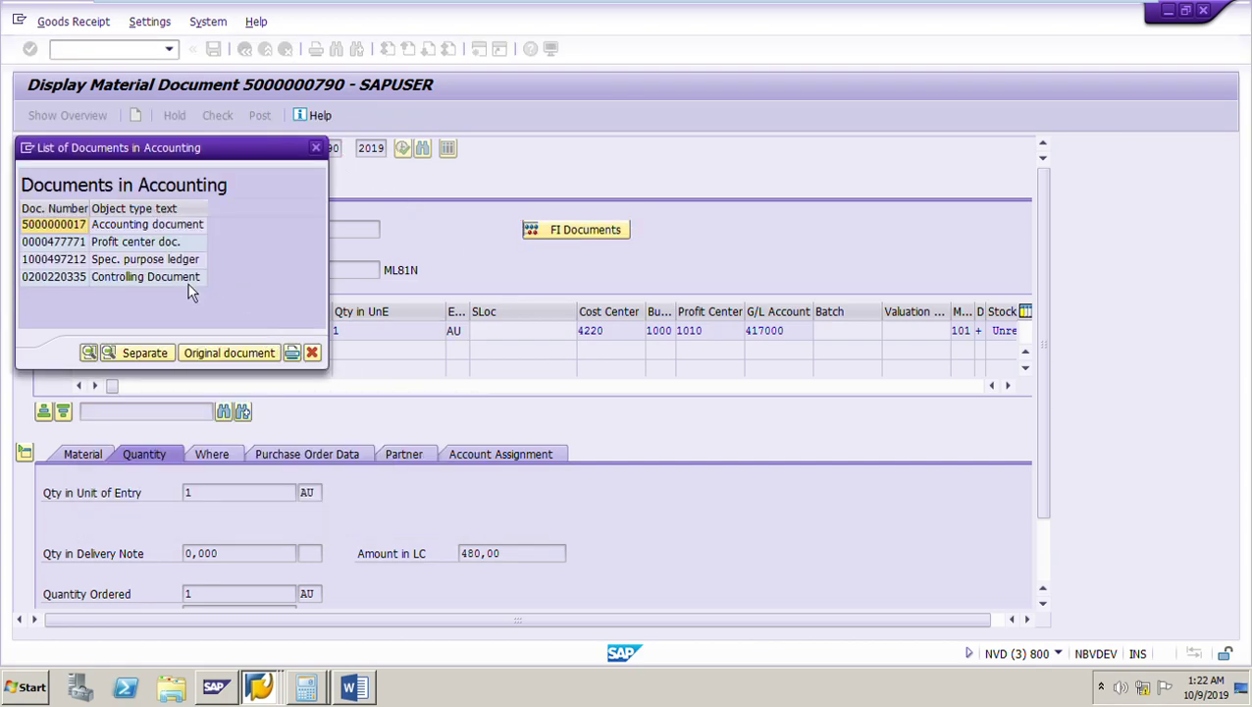
double_click(57, 236)
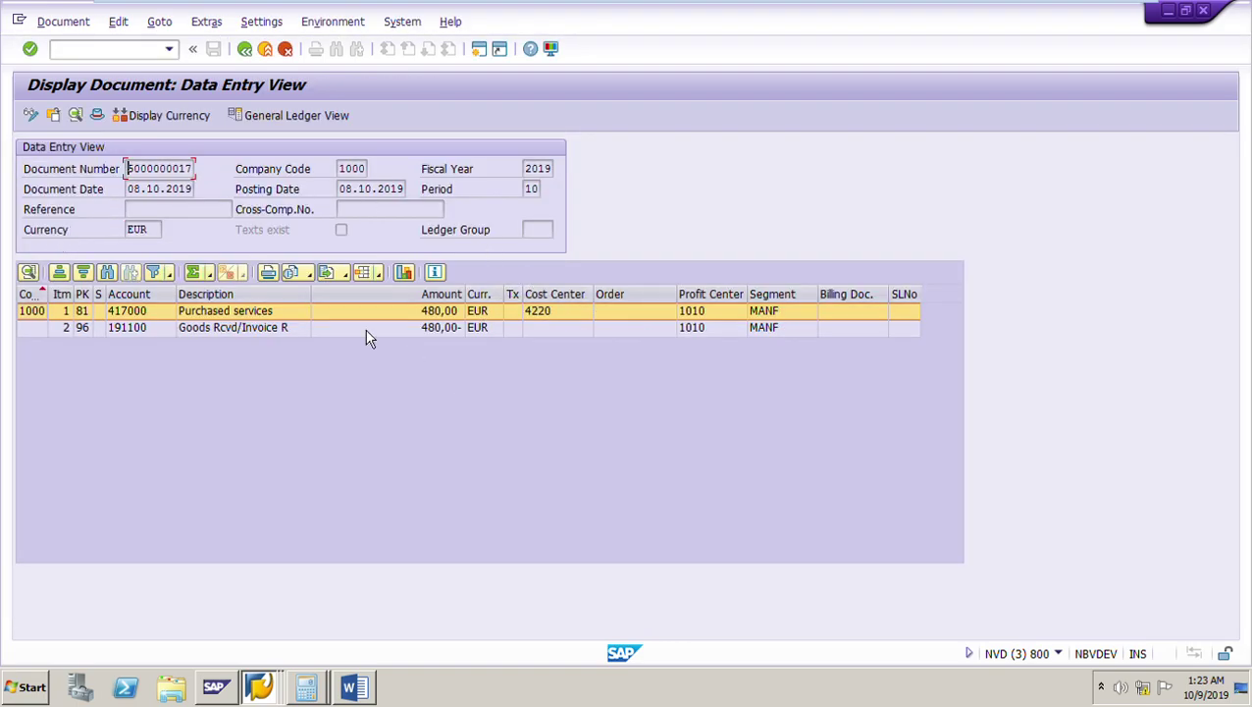
- Leave the goods receipt's accounting and material documents, and switch to the Word notes on follow-on activities for the purchase order
click(254, 54)
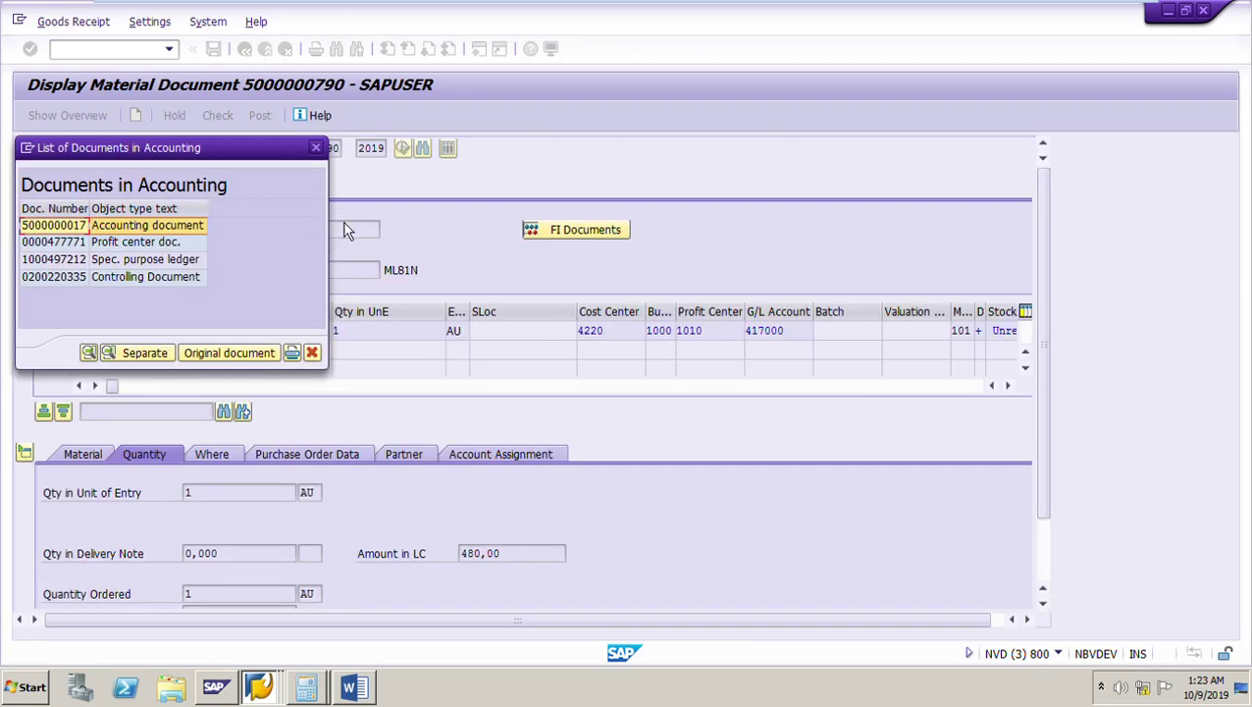
click(315, 147)
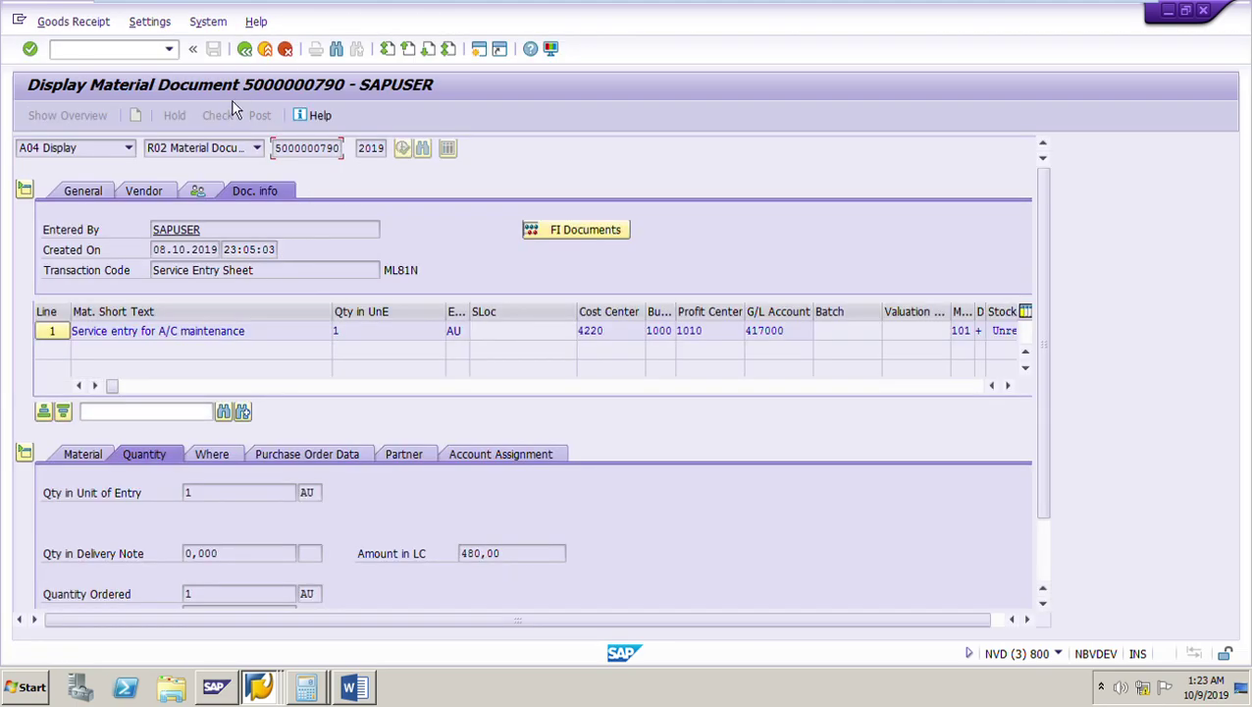
click(259, 52)
click(360, 695)
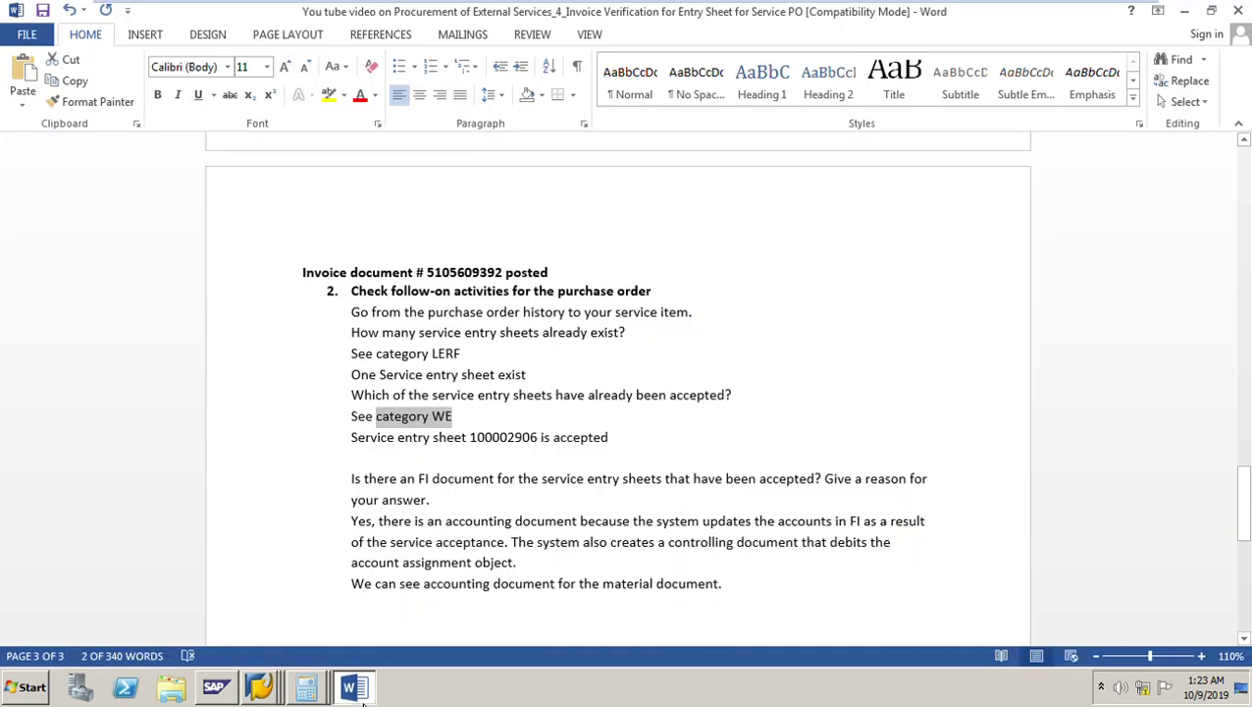